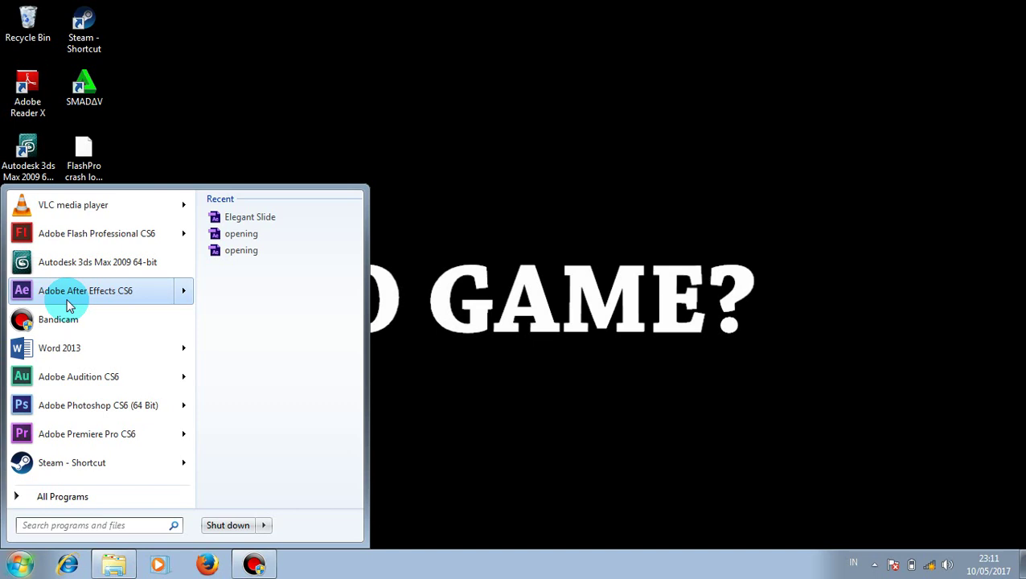
# Launch Adobe After Effects CS6 and bring up its empty untitled project.
pyautogui.click(68, 302)
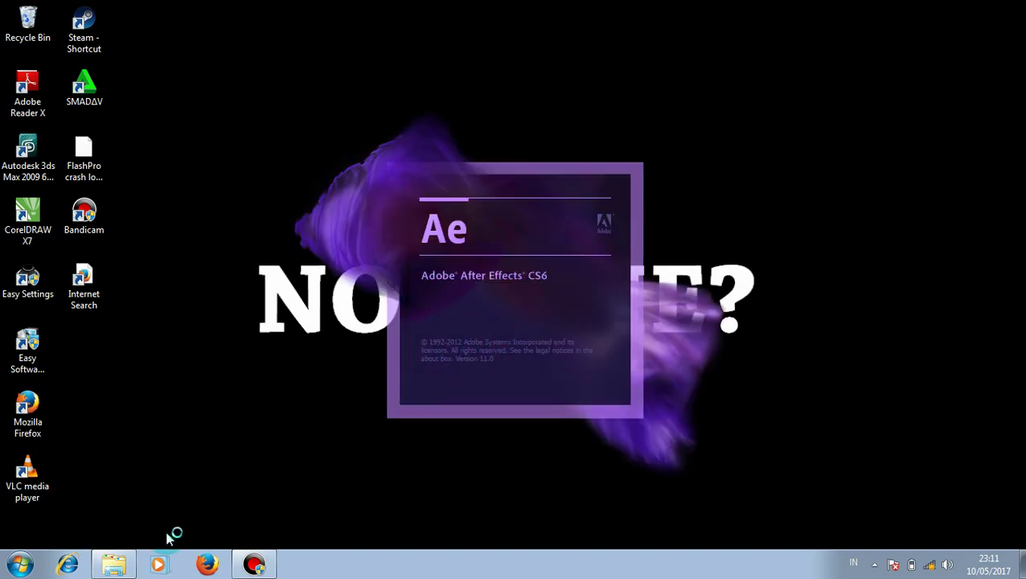
pyautogui.moveTo(126, 566)
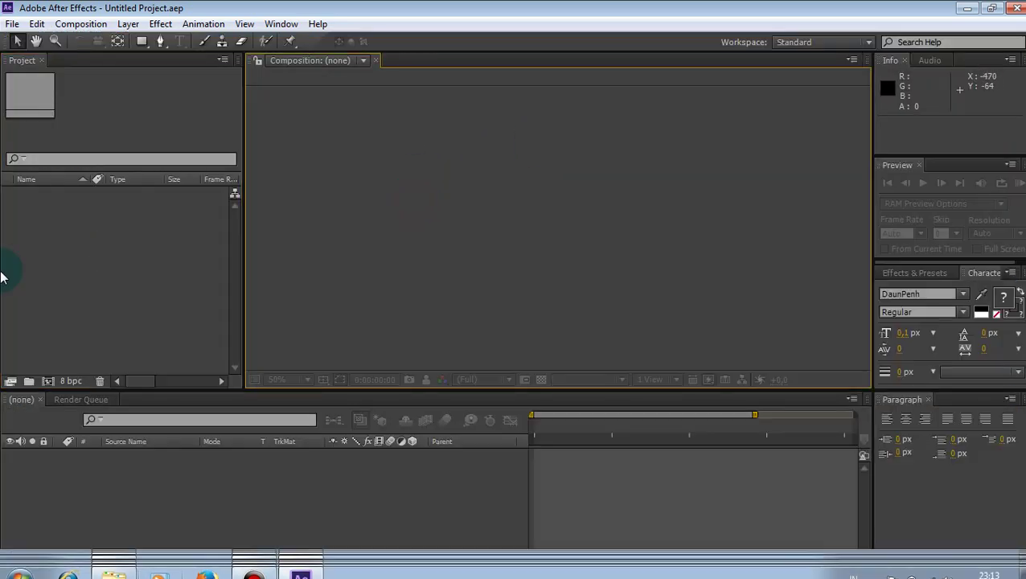
pyautogui.click(390, 240)
pyautogui.click(329, 241)
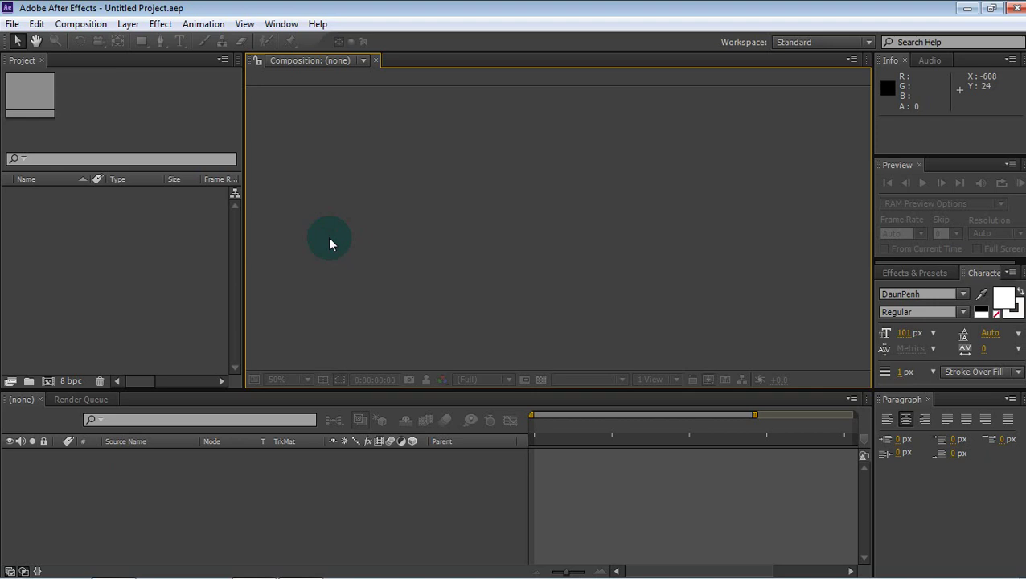
# Start a new 1280 x 720 composition named "Elegant Slide" at 25 fps with a 10-second duration.
pyautogui.hotkey('ctrl', 'n')
pyautogui.click(342, 113)
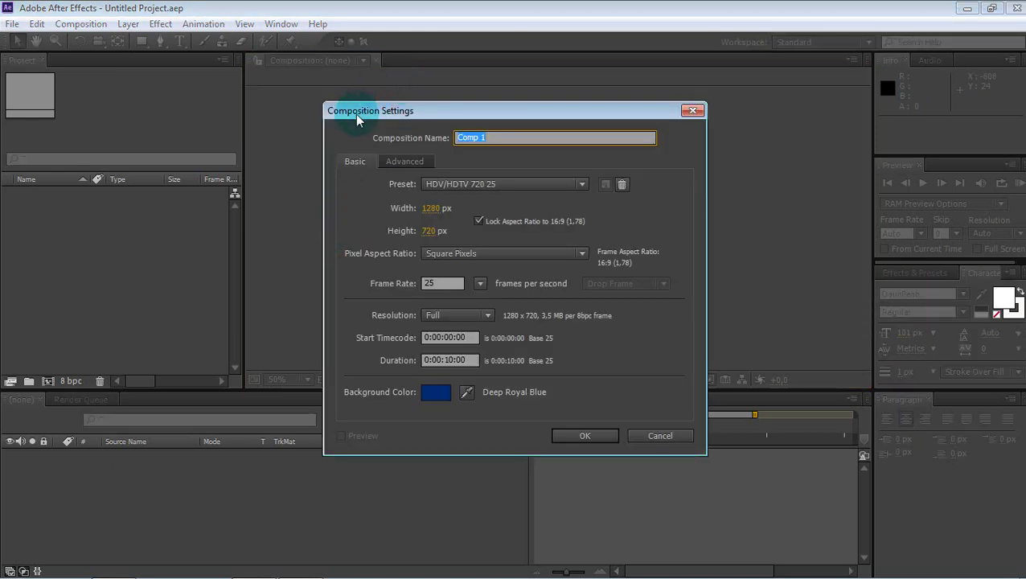
pyautogui.click(522, 135)
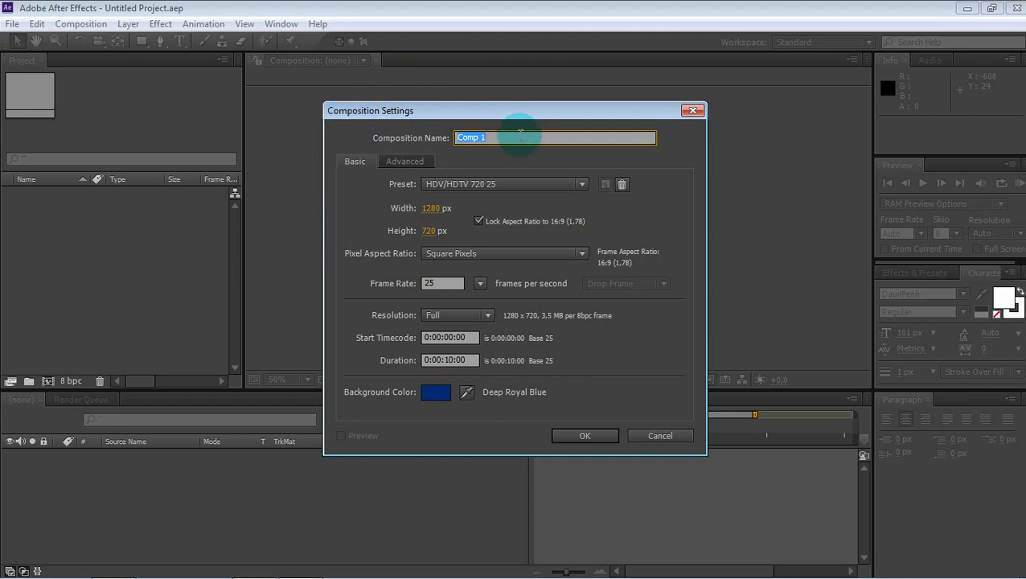
pyautogui.write('Ele')
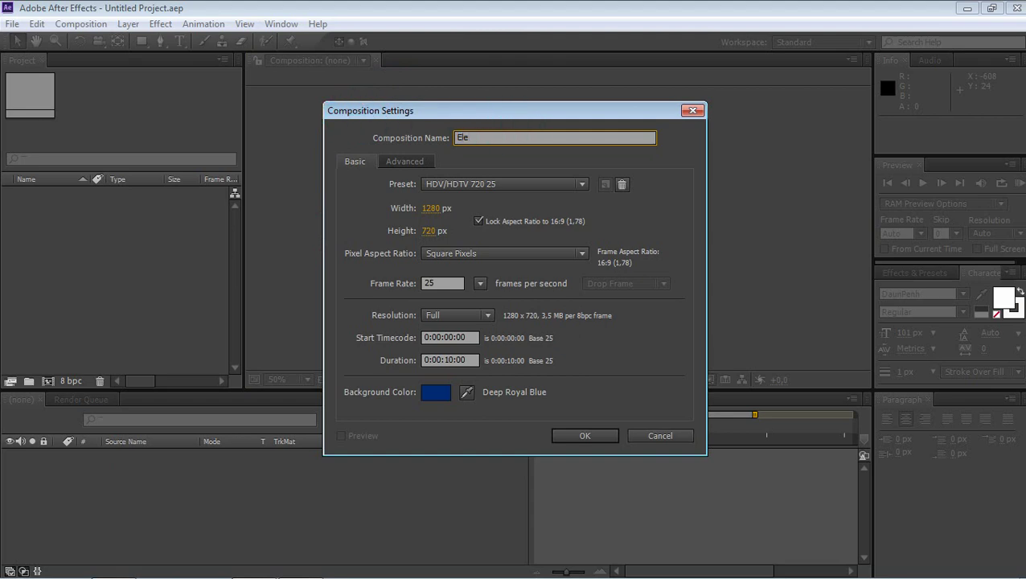
pyautogui.write('gant Slide')
pyautogui.click(451, 282)
pyautogui.click(449, 360)
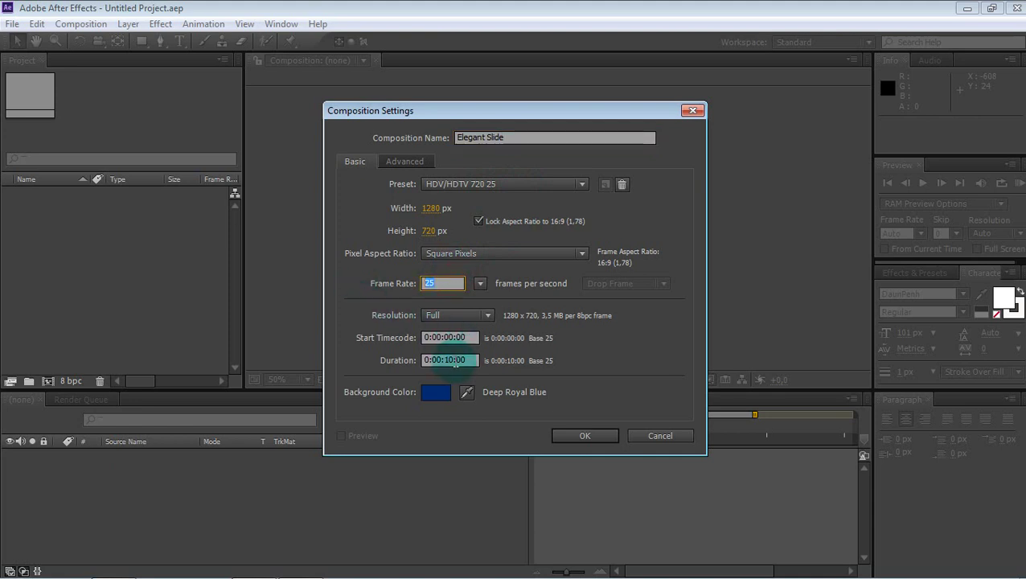
# Darken the composition's deep royal blue background slightly and create the composition.
pyautogui.click(448, 393)
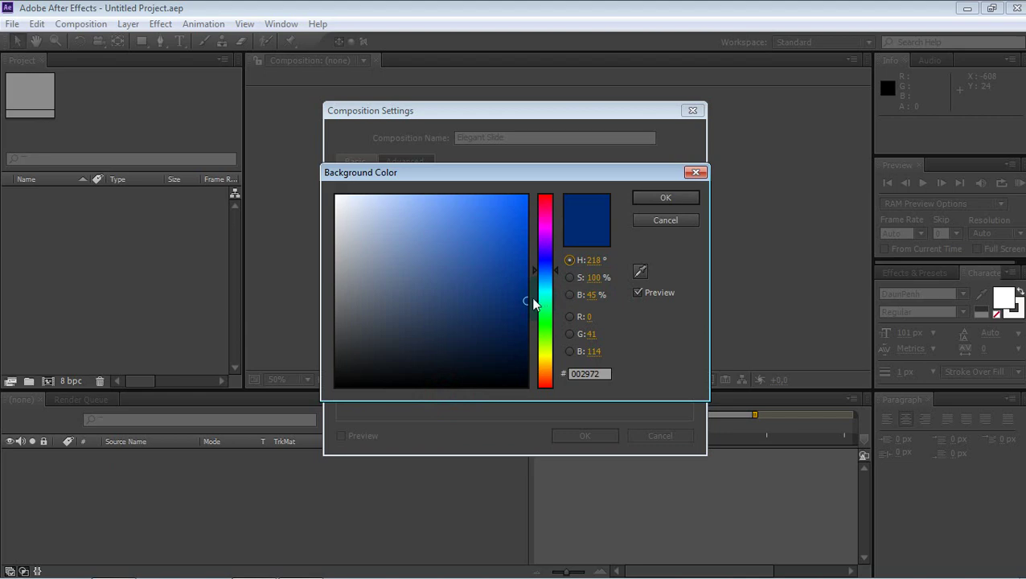
pyautogui.moveTo(524, 289); pyautogui.dragTo(526, 312)
pyautogui.click(668, 201)
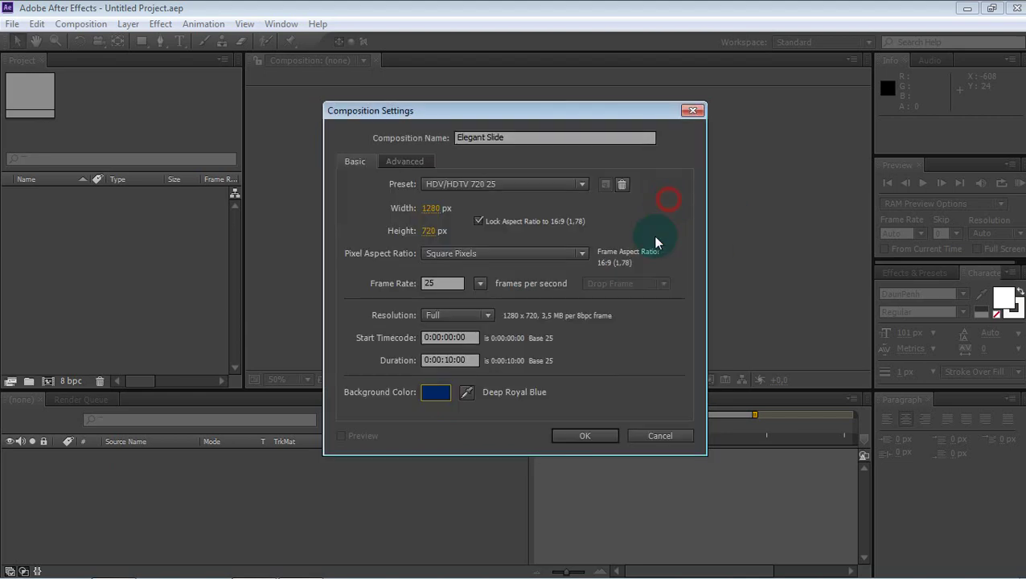
pyautogui.click(607, 437)
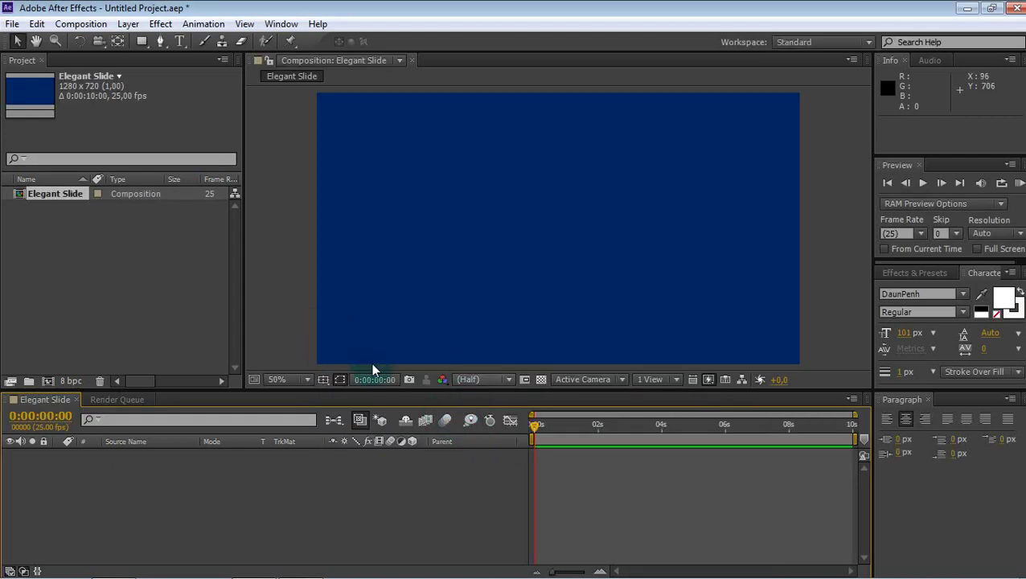
# Add a text layer reading "TUTORIAL" to the Elegant Slide composition.
pyautogui.click(382, 523)
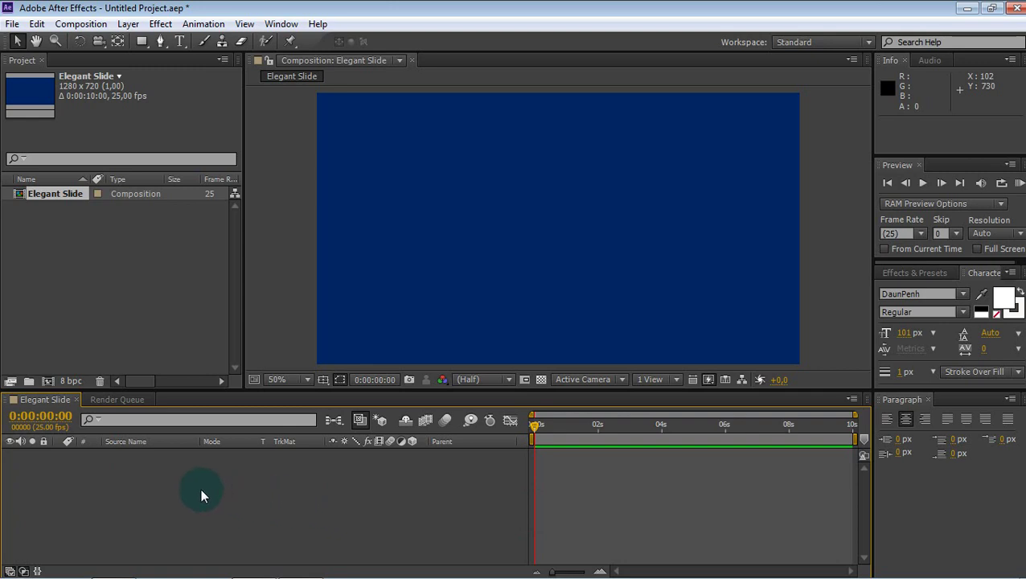
pyautogui.rightClick(306, 513)
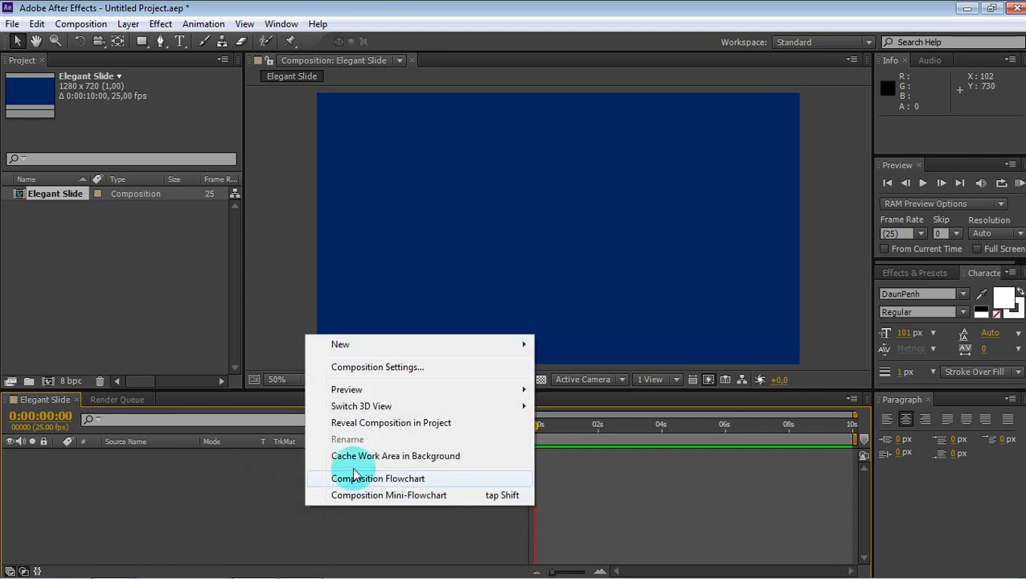
pyautogui.moveTo(521, 345)
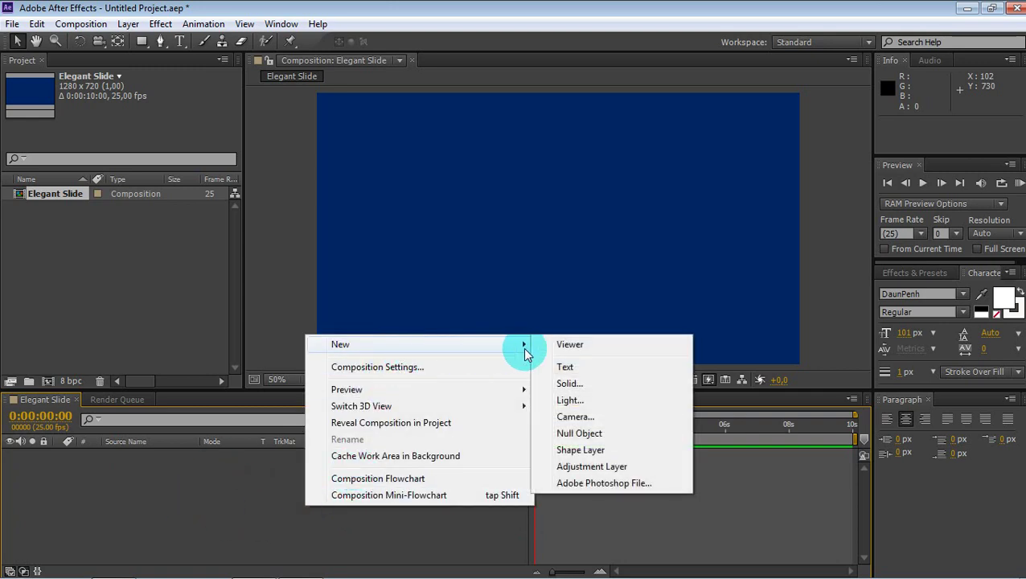
pyautogui.click(567, 373)
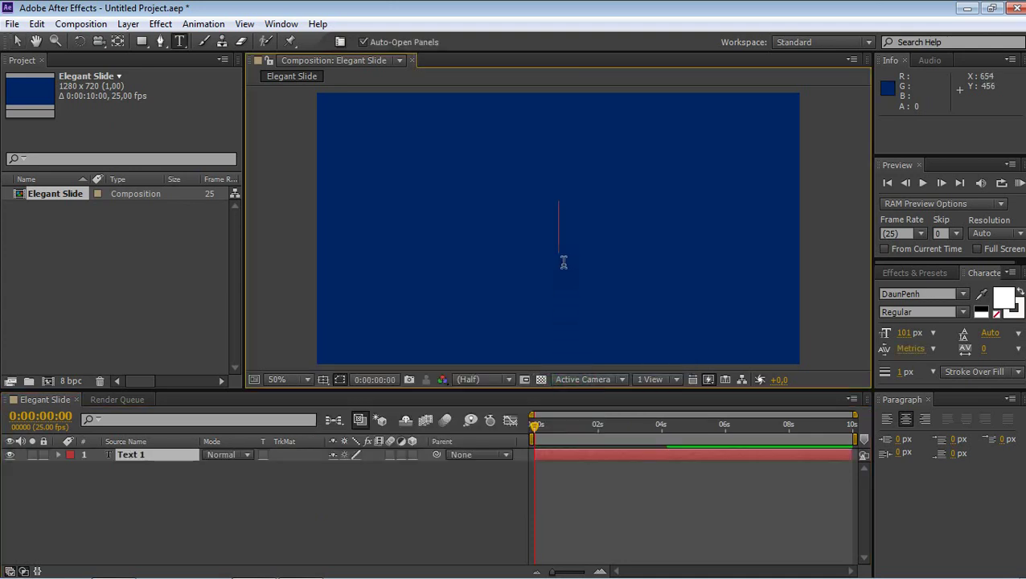
pyautogui.write('TUTO')
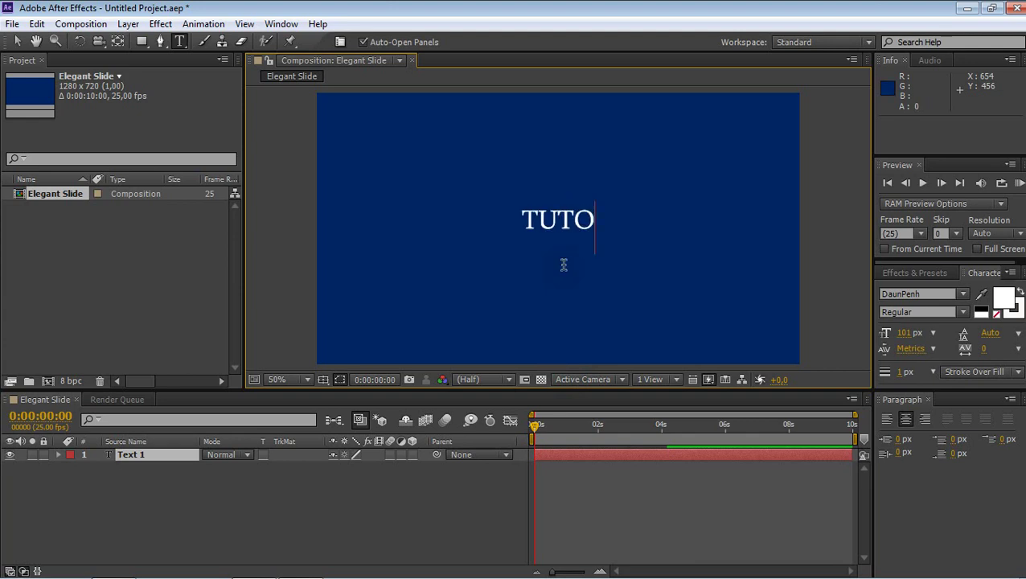
pyautogui.write('RIAL')
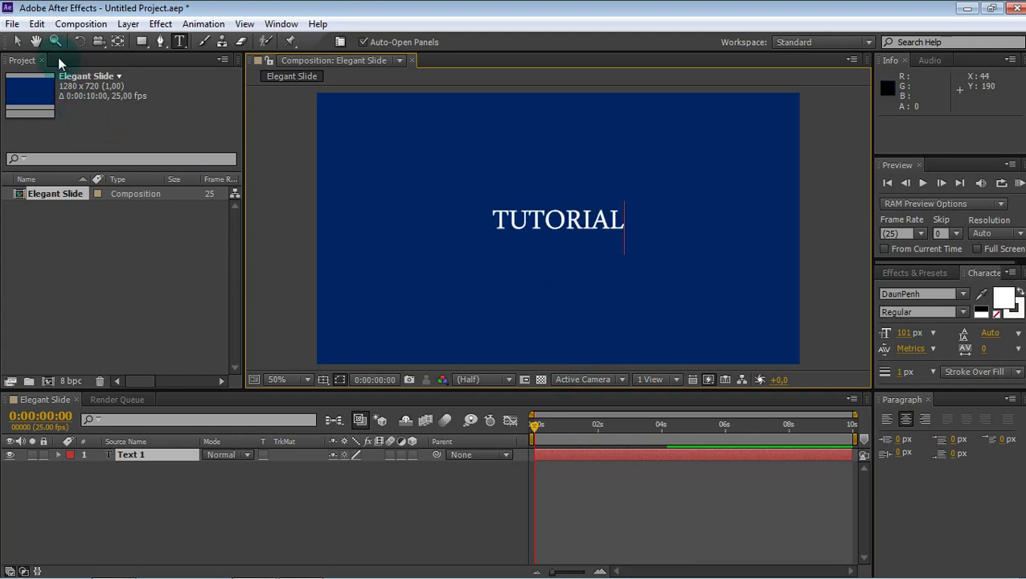
pyautogui.click(17, 41)
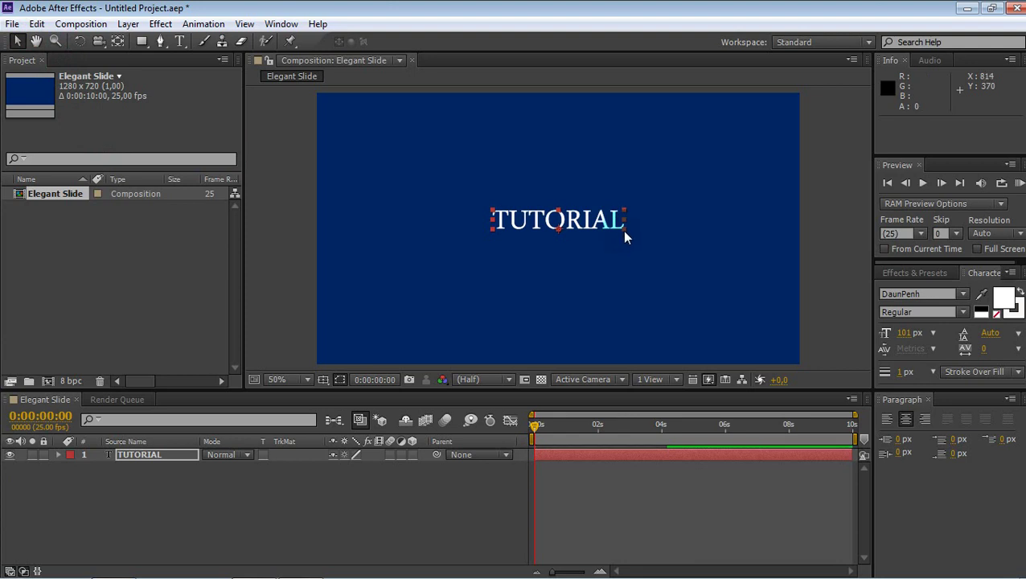
# Enlarge the TUTORIAL text to about 159% scale and move it to about position 672, 390.
pyautogui.click(624, 226)
pyautogui.click(614, 231)
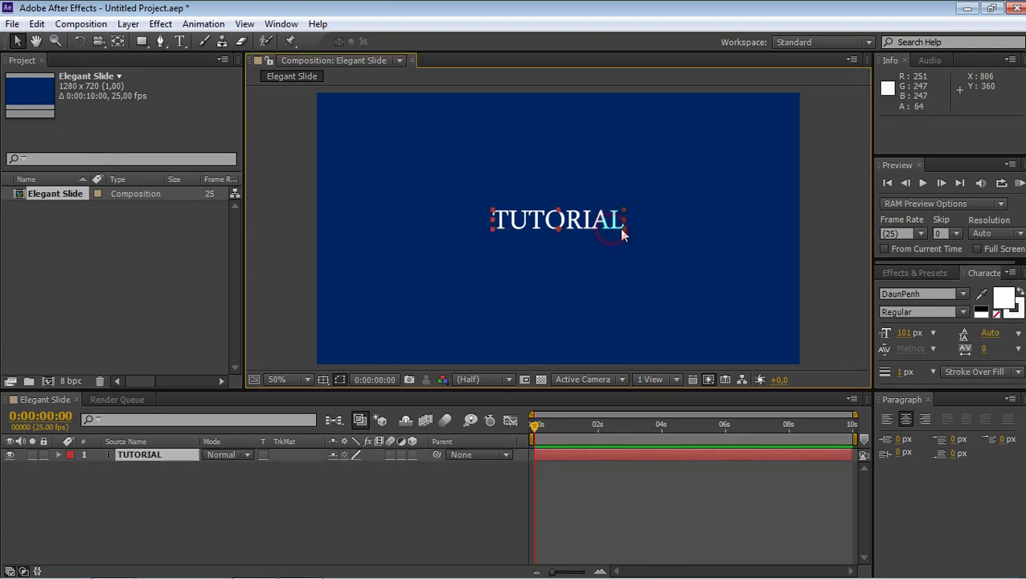
pyautogui.moveTo(622, 233); pyautogui.dragTo(650, 250)
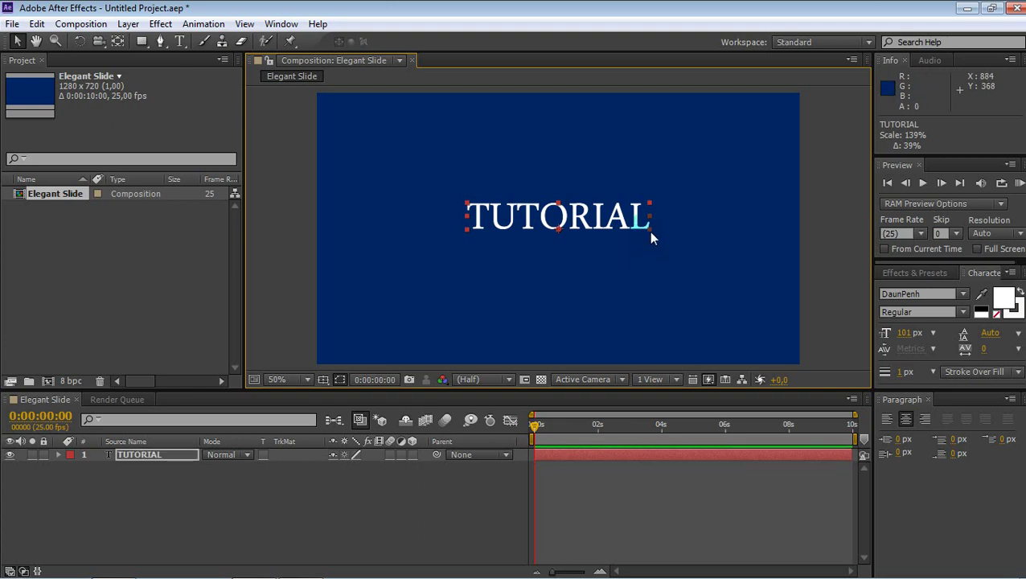
pyautogui.click(649, 230)
pyautogui.click(644, 227)
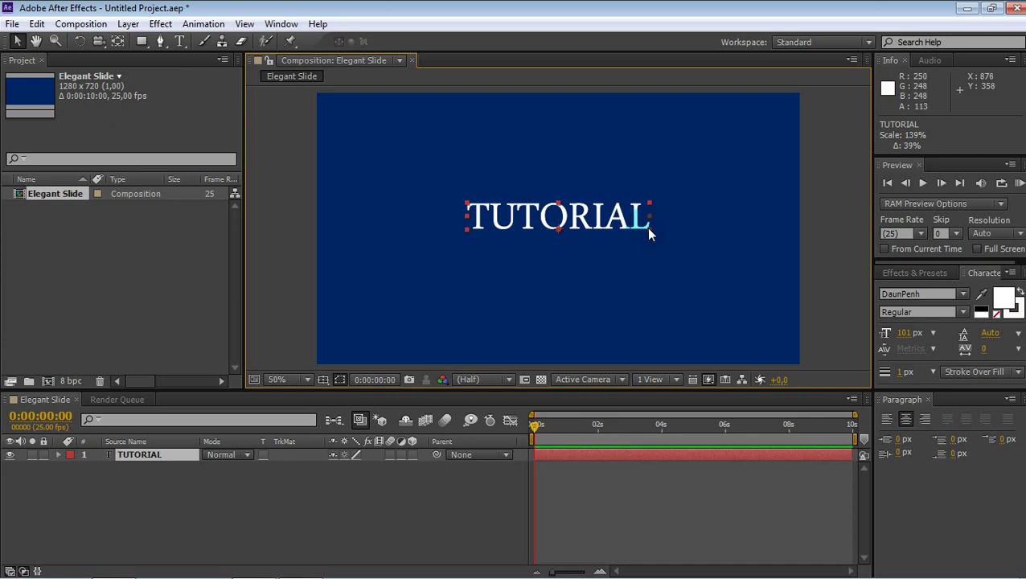
pyautogui.click(647, 227)
pyautogui.click(633, 230)
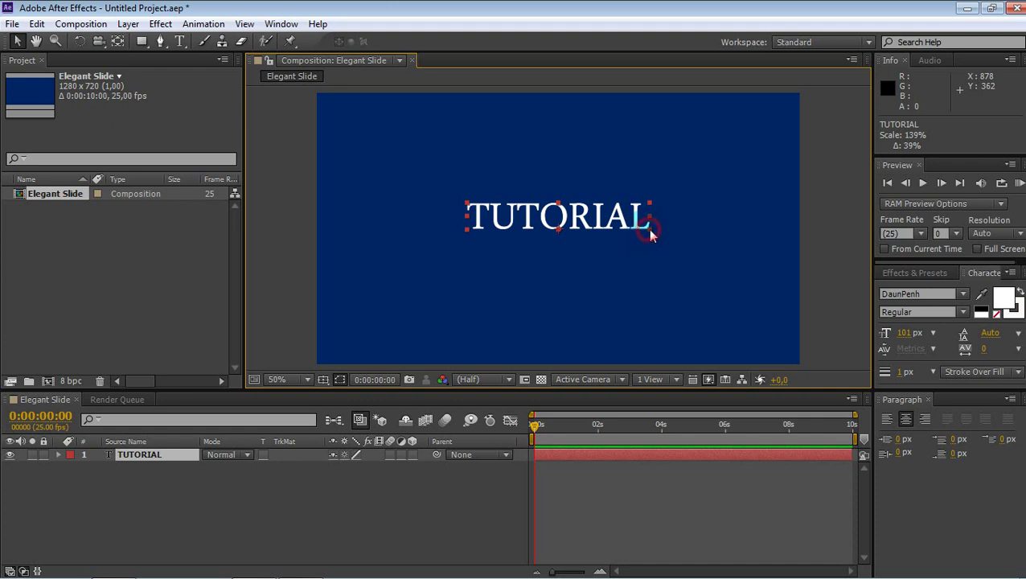
pyautogui.moveTo(649, 232); pyautogui.dragTo(665, 234)
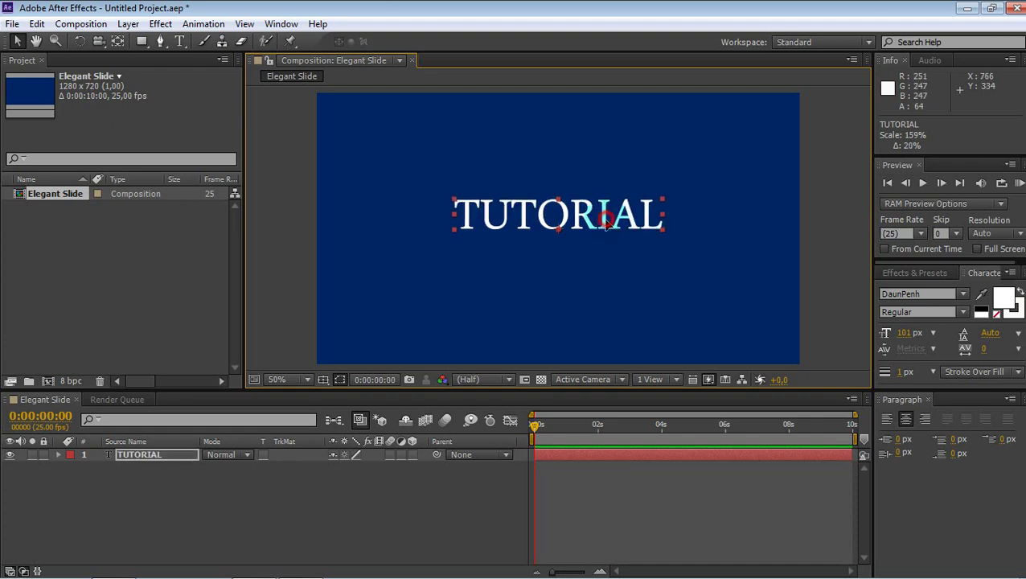
pyautogui.moveTo(605, 211)
pyautogui.mouseDown()
pyautogui.moveTo(543, 233)
pyautogui.moveTo(616, 234)
pyautogui.moveTo(617, 222)
pyautogui.mouseUp()
# Duplicate the TUTORIAL text layer twice in the timeline.
pyautogui.click(154, 458)
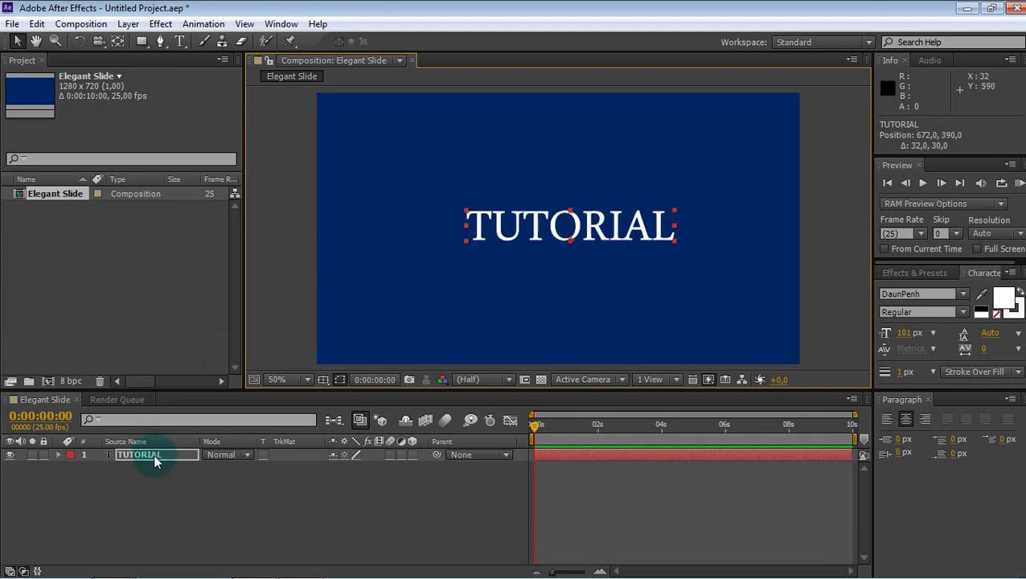
pyautogui.click(278, 259)
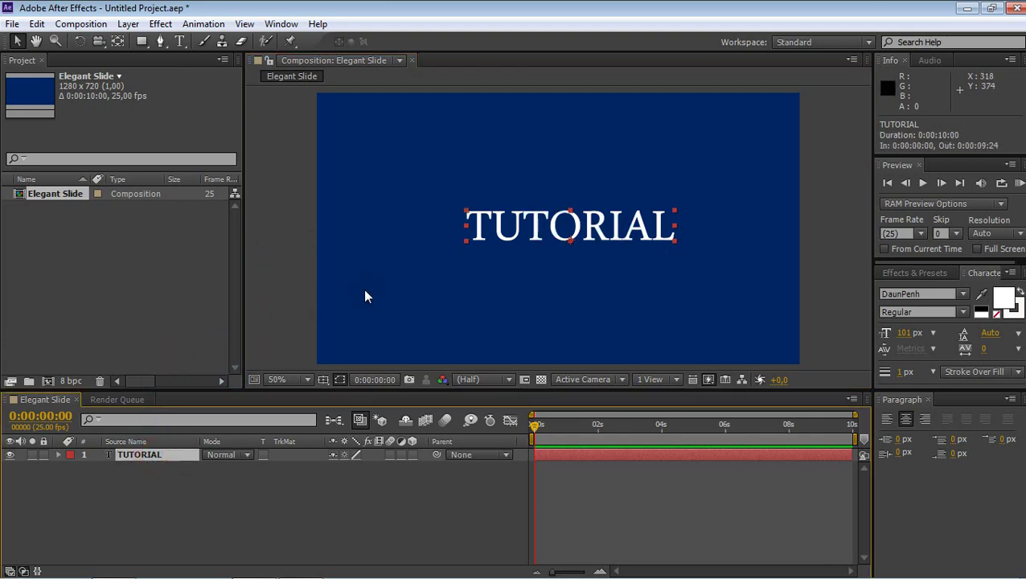
pyautogui.press('Return')
pyautogui.click(155, 484)
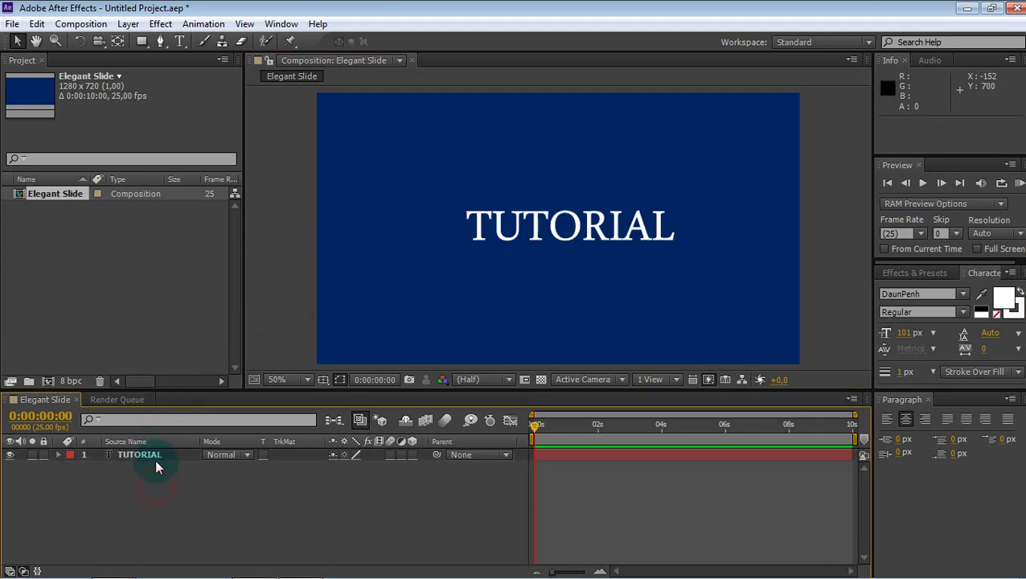
pyautogui.click(154, 459)
pyautogui.press('Return')
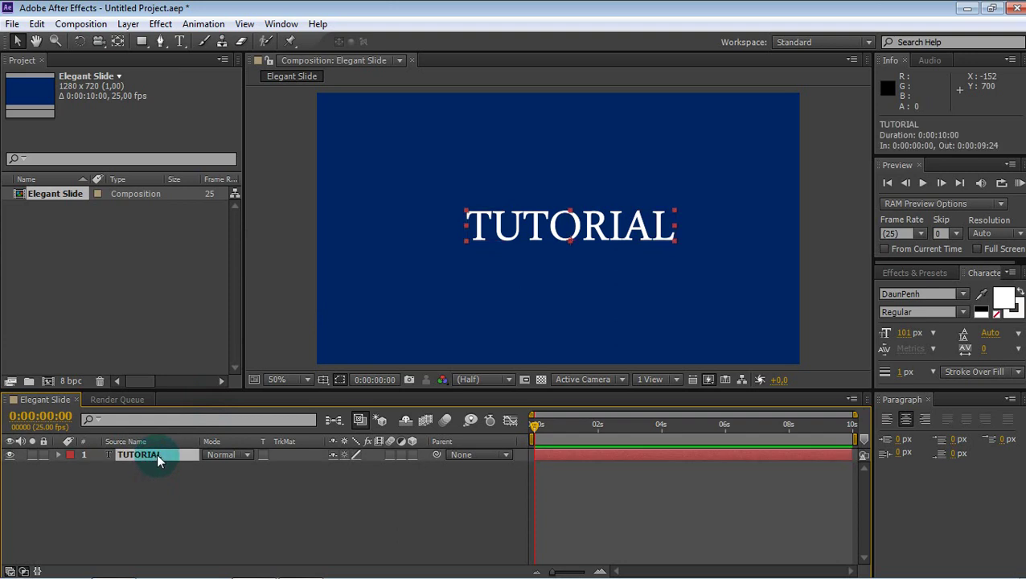
pyautogui.hotkey('ctrl', 'd')
pyautogui.hotkey('ctrl', 'd')
# Replace the text of the middle TUTORIAL copy, layer 2, with "SELAMAT DATANG DI".
pyautogui.click(159, 469)
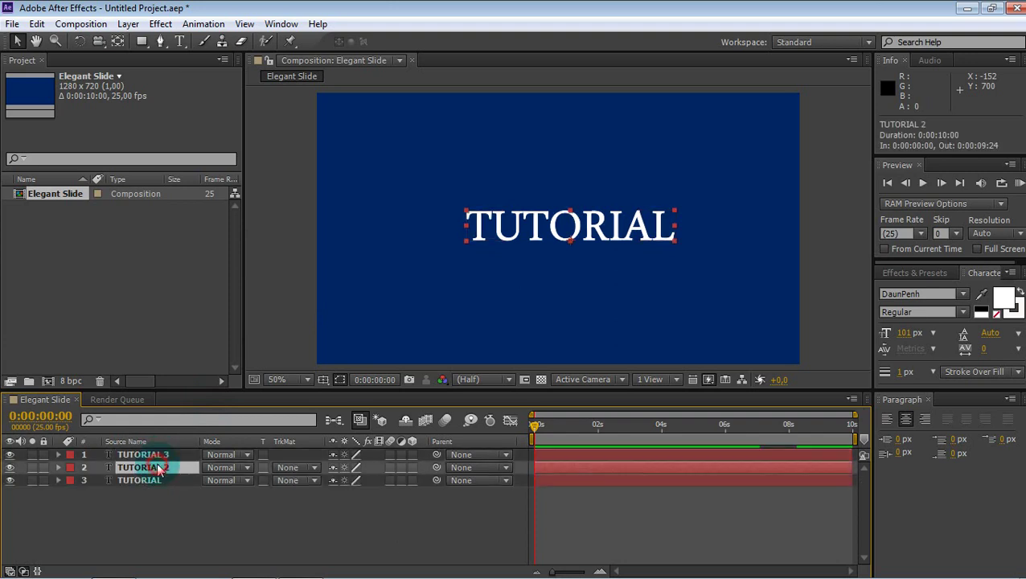
pyautogui.doubleClick(158, 469)
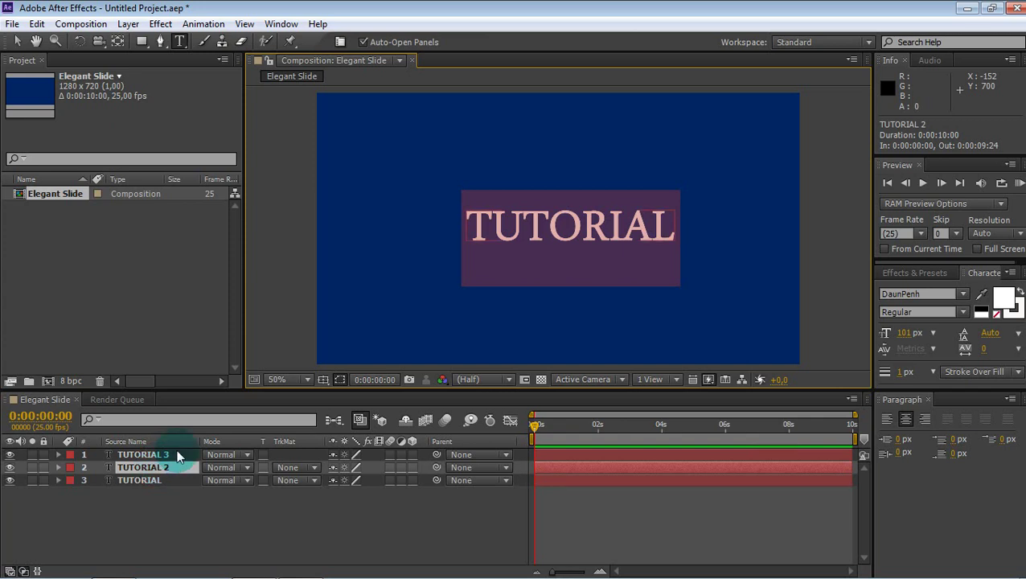
pyautogui.write('SELA')
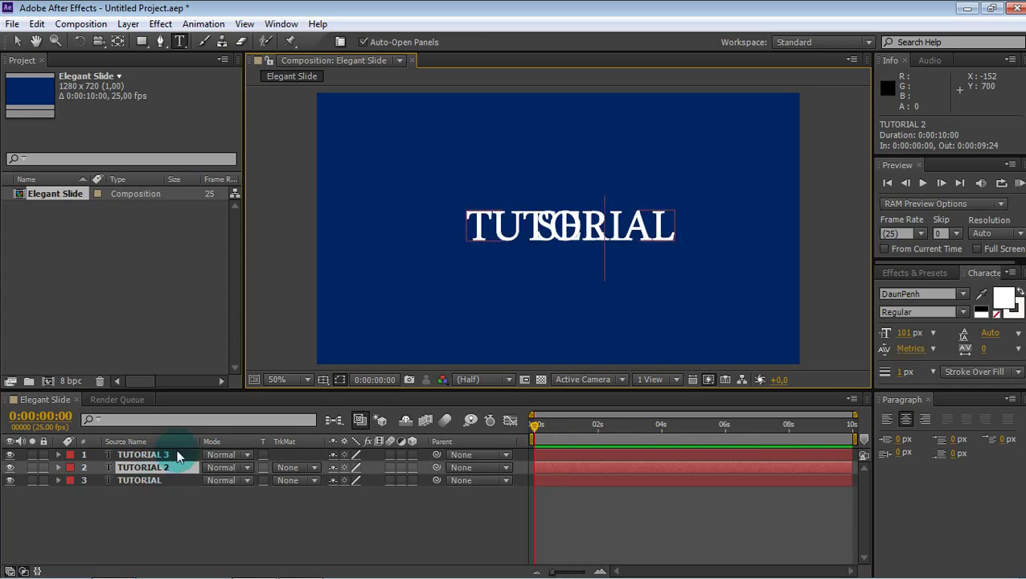
pyautogui.write('MAT DATANG DI')
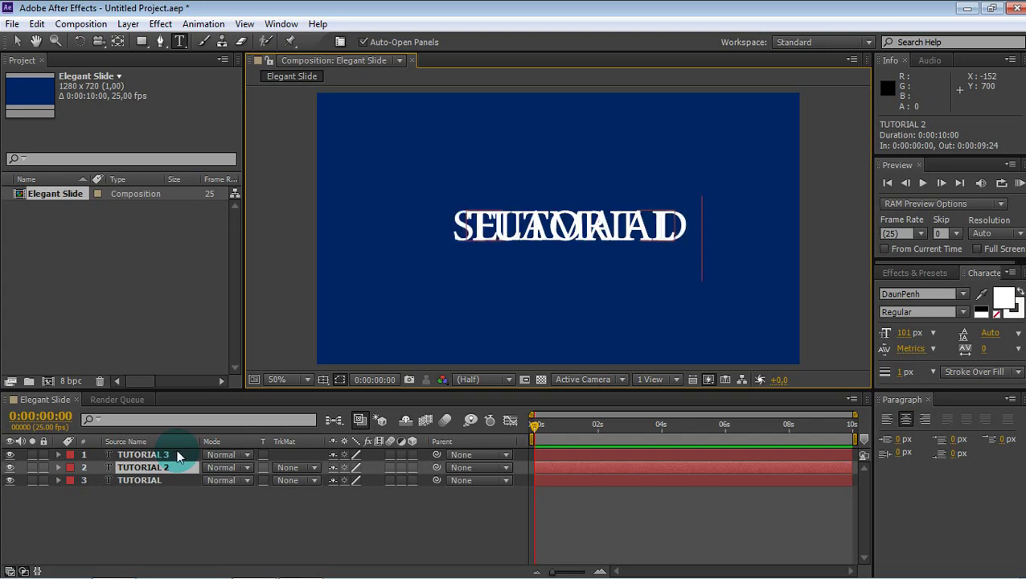
pyautogui.press('capslock')
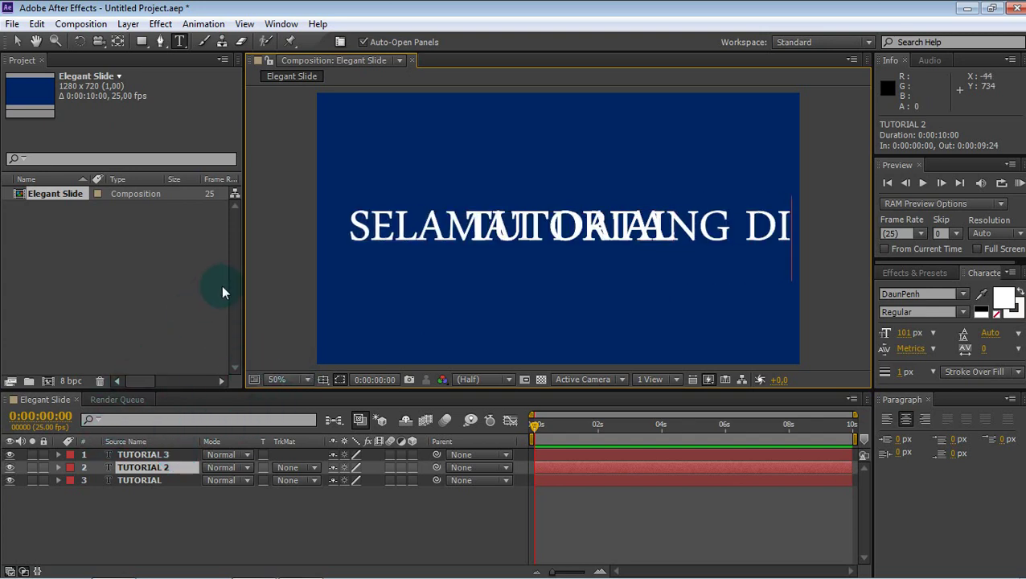
pyautogui.click(18, 41)
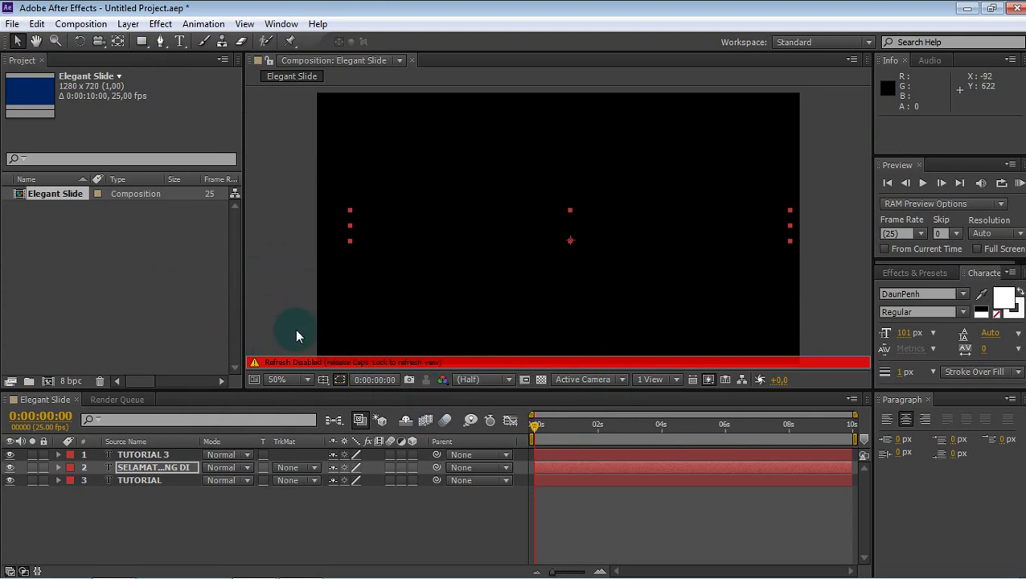
pyautogui.press('capslock')
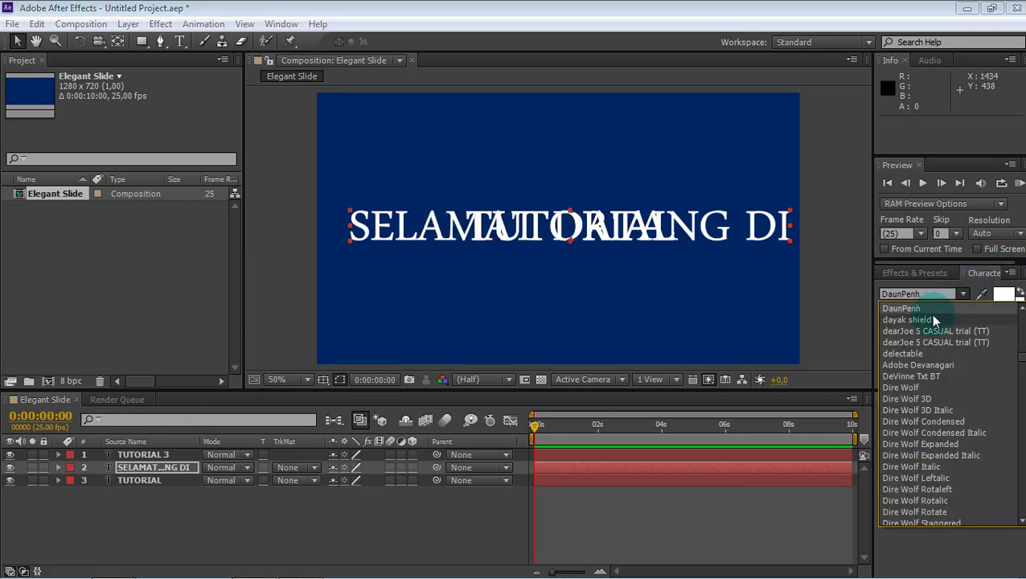
# Set the font of the "SELAMAT DATANG DI" text to Courier New.
pyautogui.scroll(1, 929, 319)
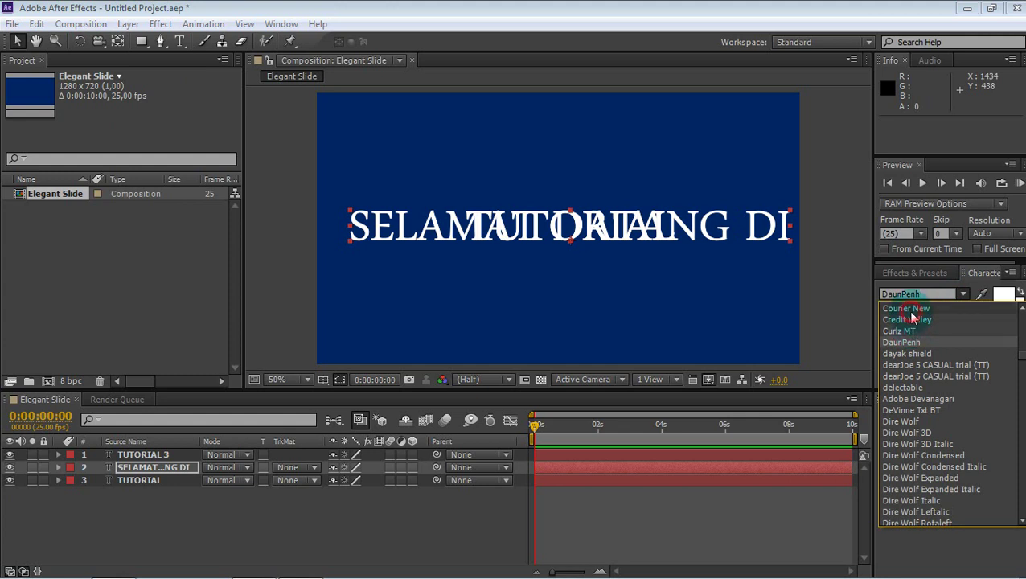
pyautogui.click(911, 310)
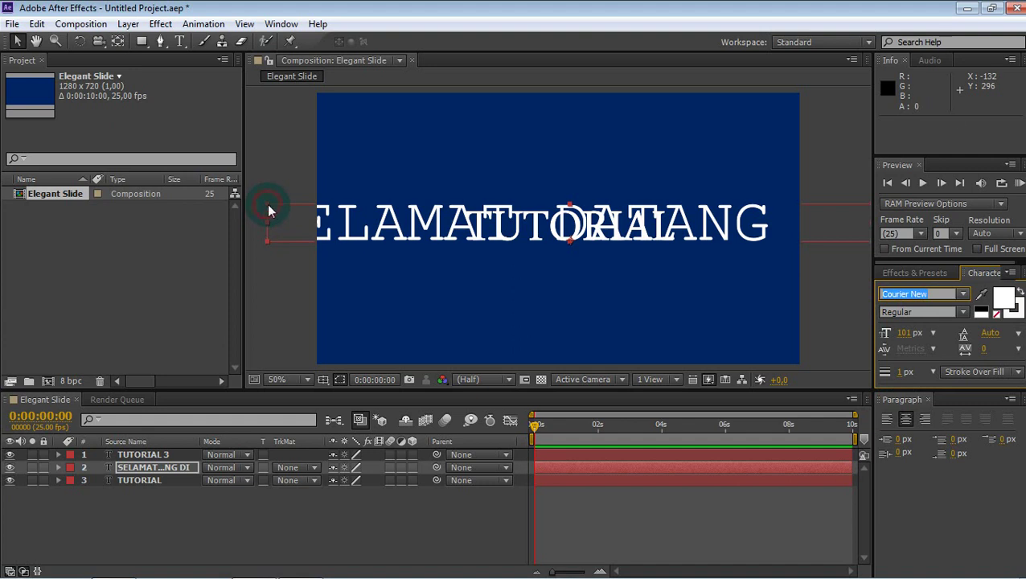
# Shrink the "SELAMAT DATANG DI" text to about 54% width and 73% height and move it up to about position 672, 312.
pyautogui.moveTo(267, 211); pyautogui.dragTo(459, 202)
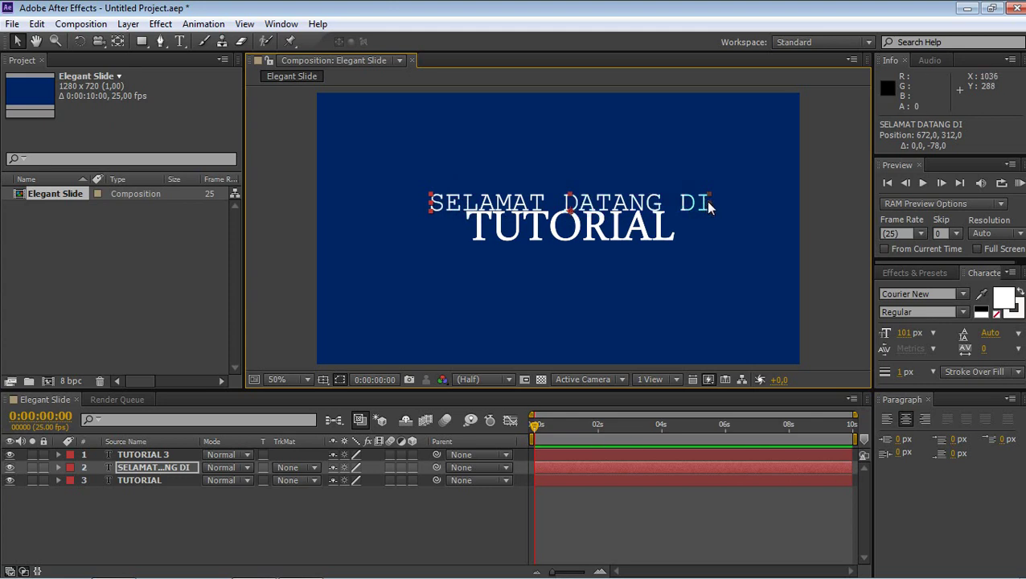
pyautogui.moveTo(705, 201); pyautogui.dragTo(674, 208)
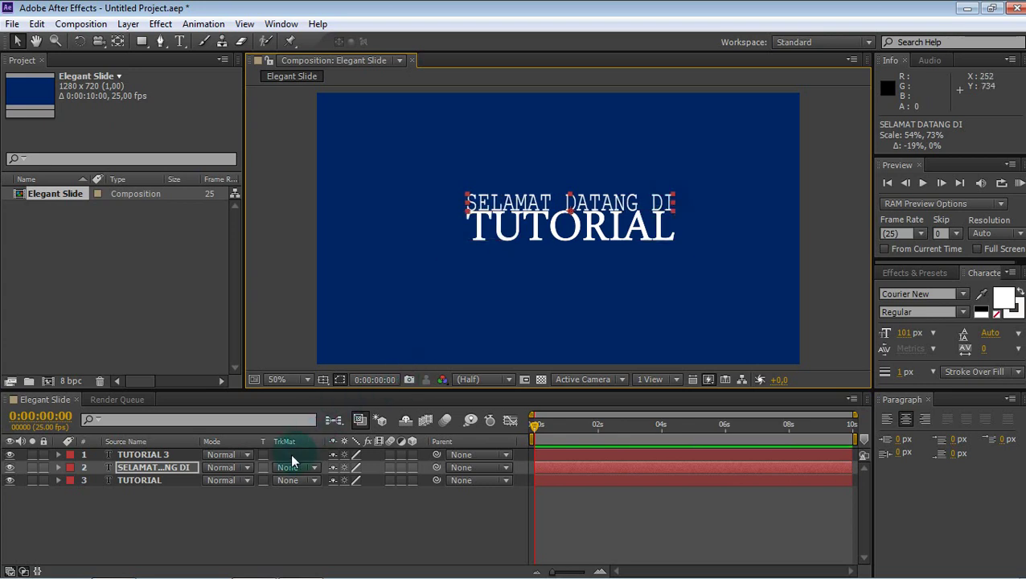
# Replace the text of the top TUTORIAL copy, layer 1, with "ELEGAN SLIDE" and move it down to about position 672, 468.
pyautogui.doubleClick(175, 454)
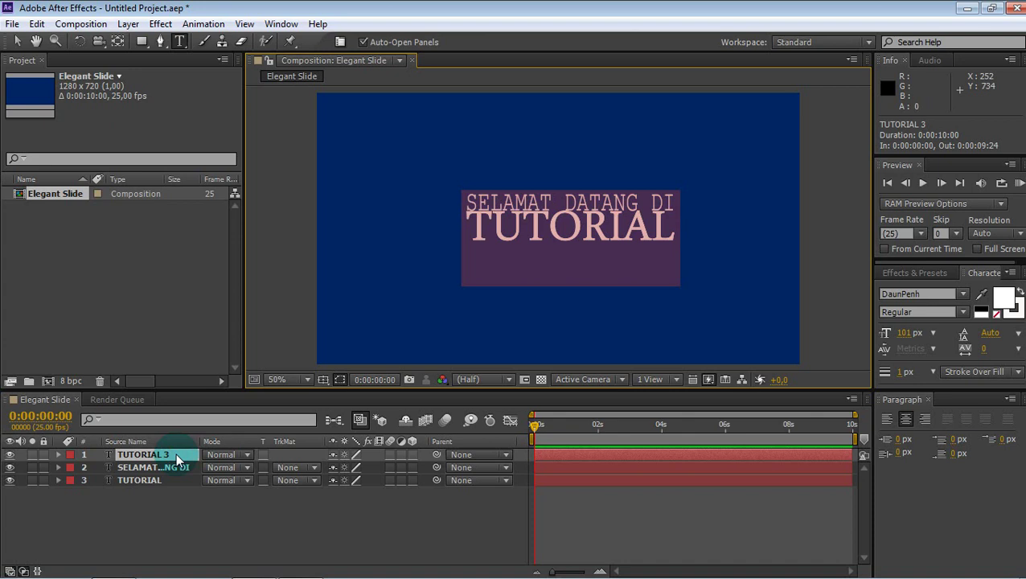
pyautogui.write('ELE')
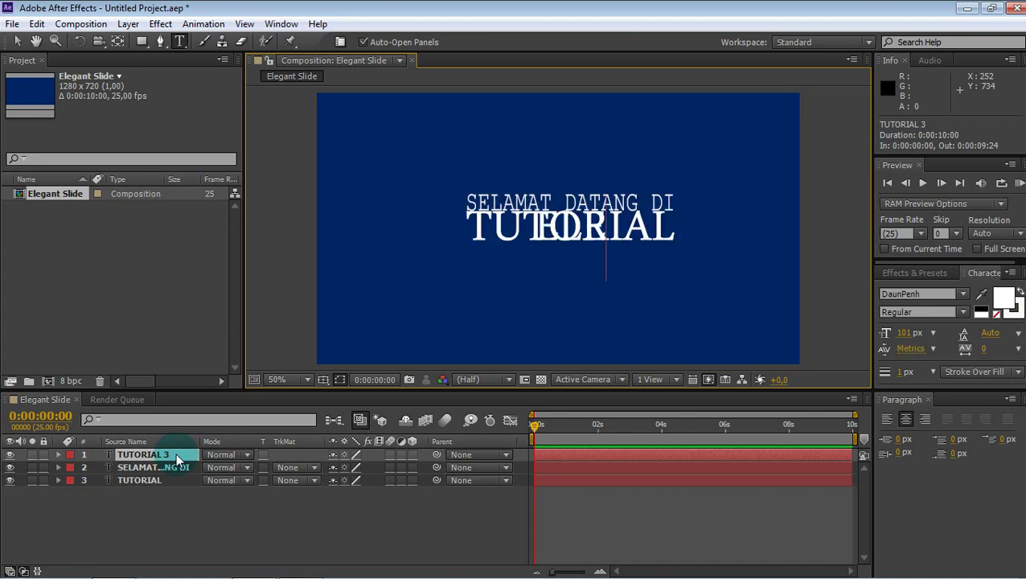
pyautogui.write('GANT')
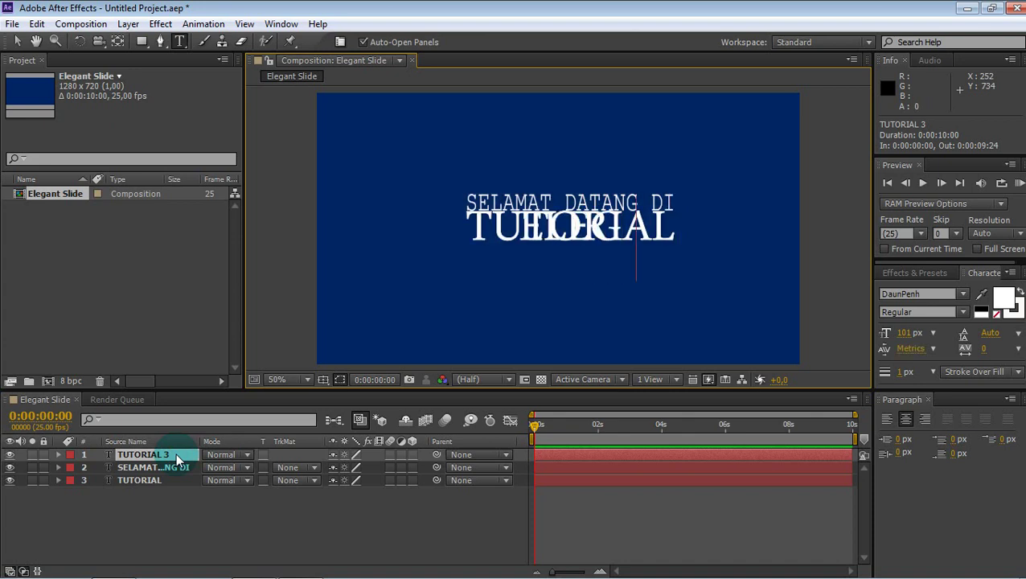
pyautogui.write(' SLIDE')
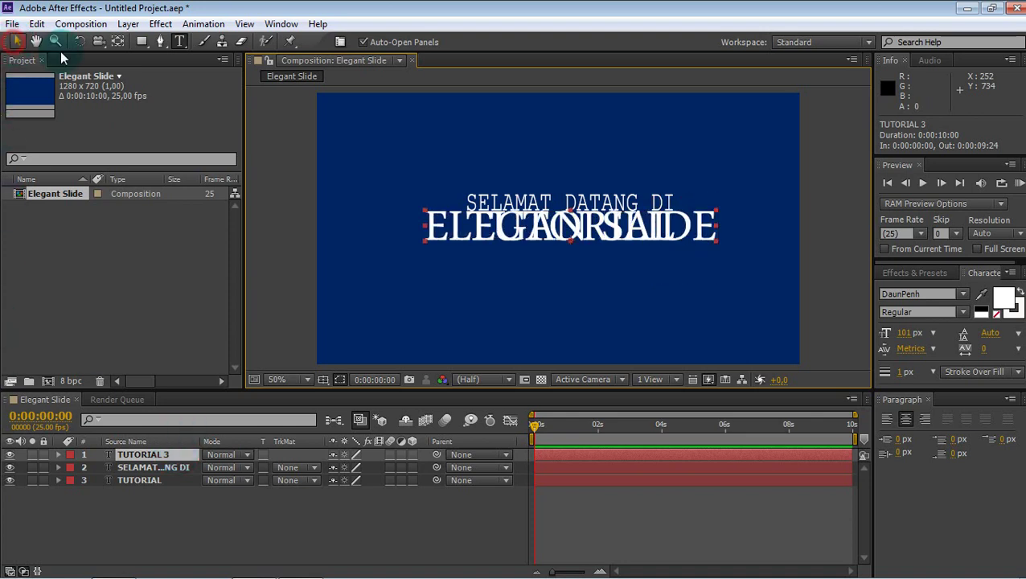
pyautogui.click(17, 41)
pyautogui.moveTo(435, 229); pyautogui.dragTo(438, 257)
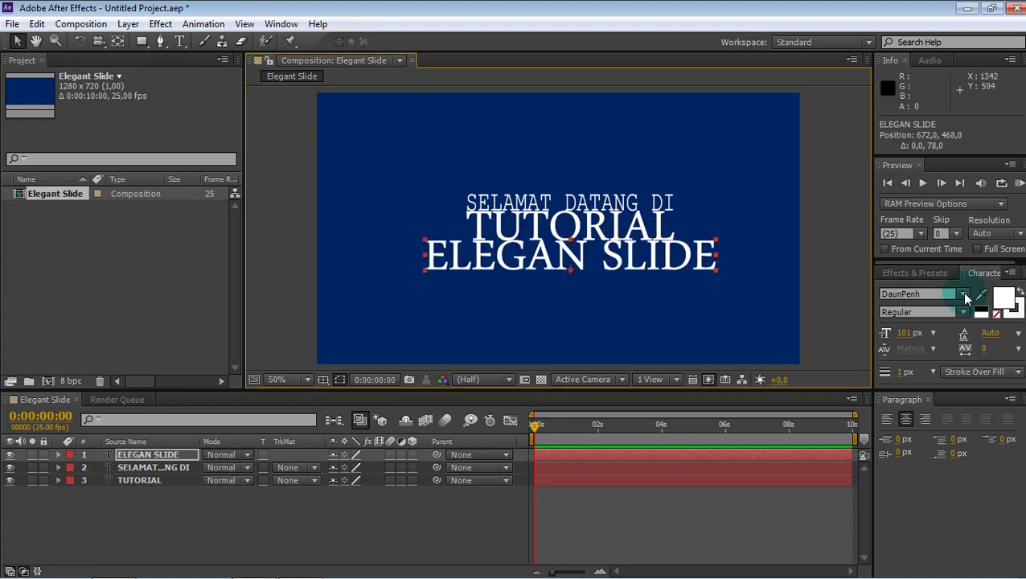
# Set the font of the "ELEGAN SLIDE" text to Courier New and scale it down to about 104%.
pyautogui.click(917, 293)
pyautogui.scroll(2, 913, 314)
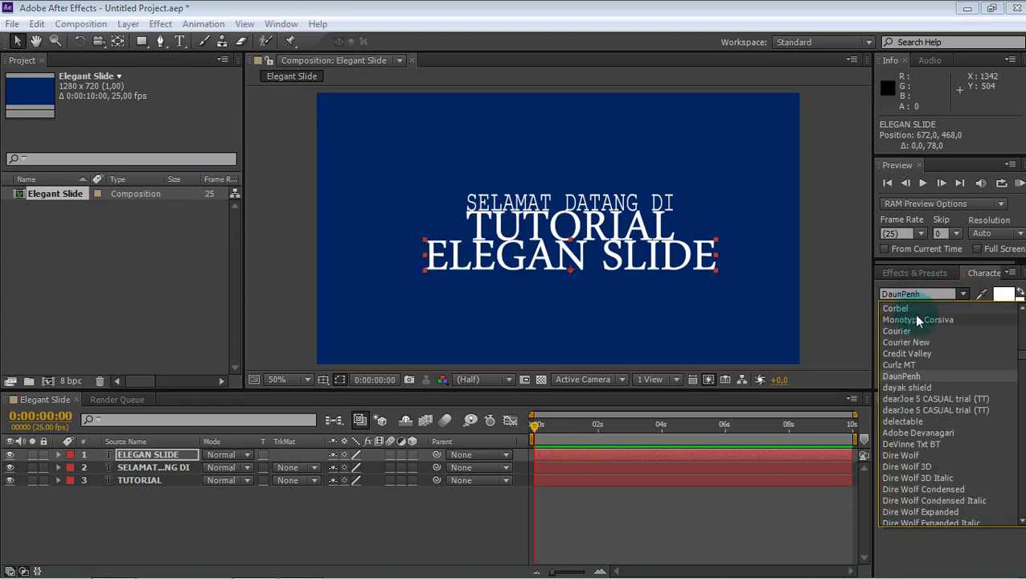
pyautogui.click(911, 344)
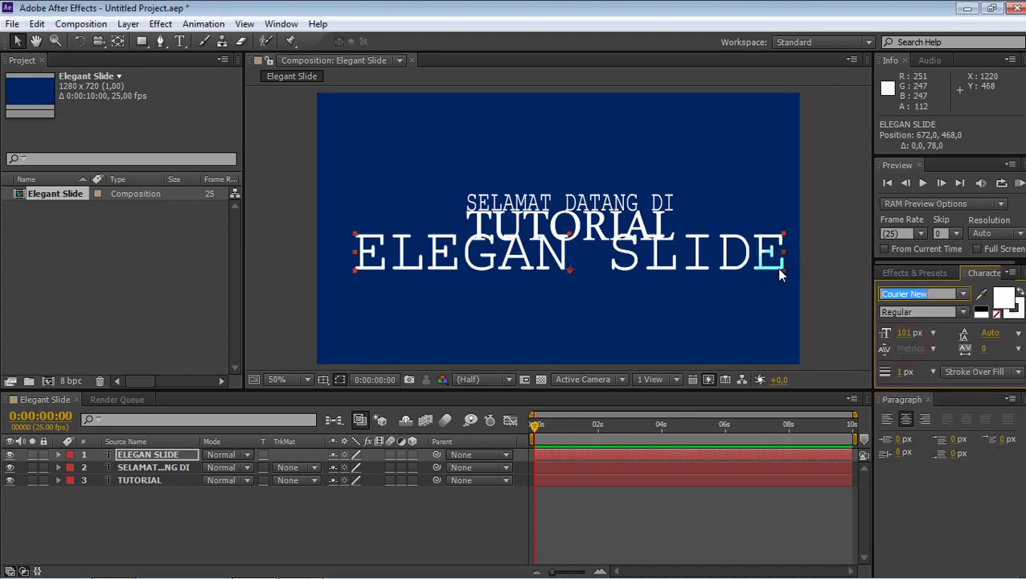
pyautogui.moveTo(782, 268); pyautogui.dragTo(711, 267)
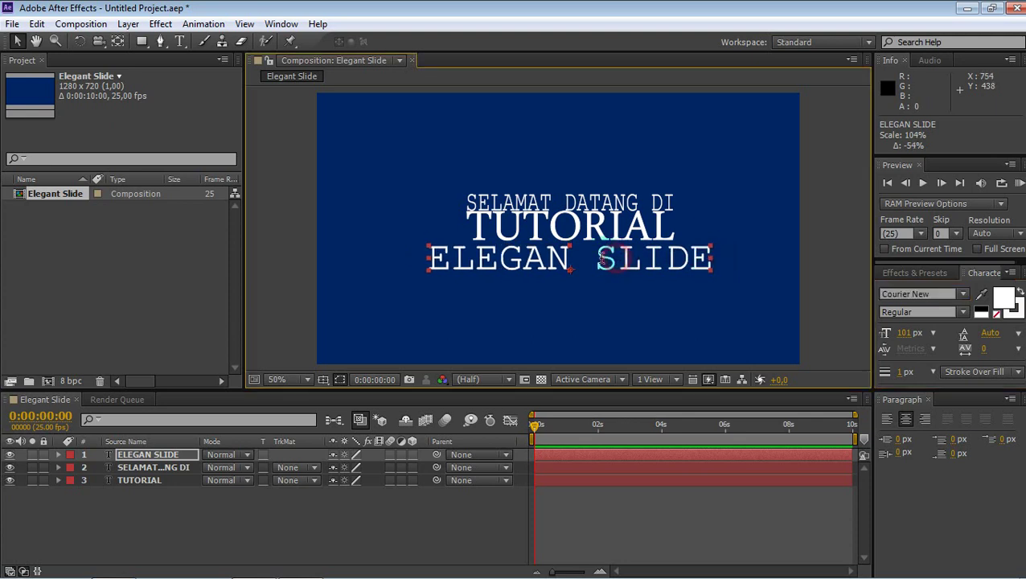
# Try removing the space between the words ELEGAN and SLIDE.
pyautogui.doubleClick(608, 259)
pyautogui.click(599, 258)
pyautogui.press('BackSpace')
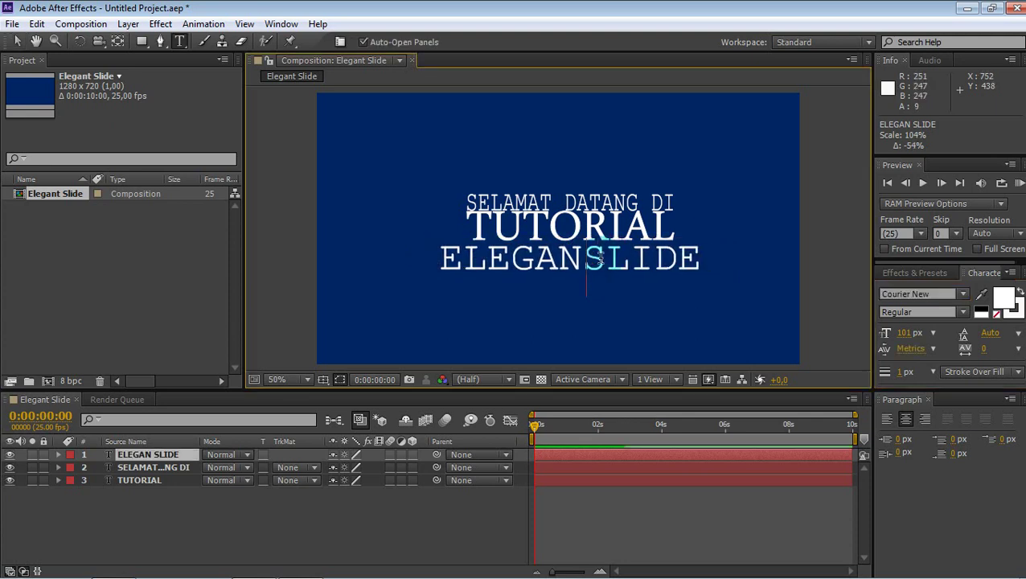
pyautogui.moveTo(672, 269); pyautogui.dragTo(690, 270)
pyautogui.click(732, 218)
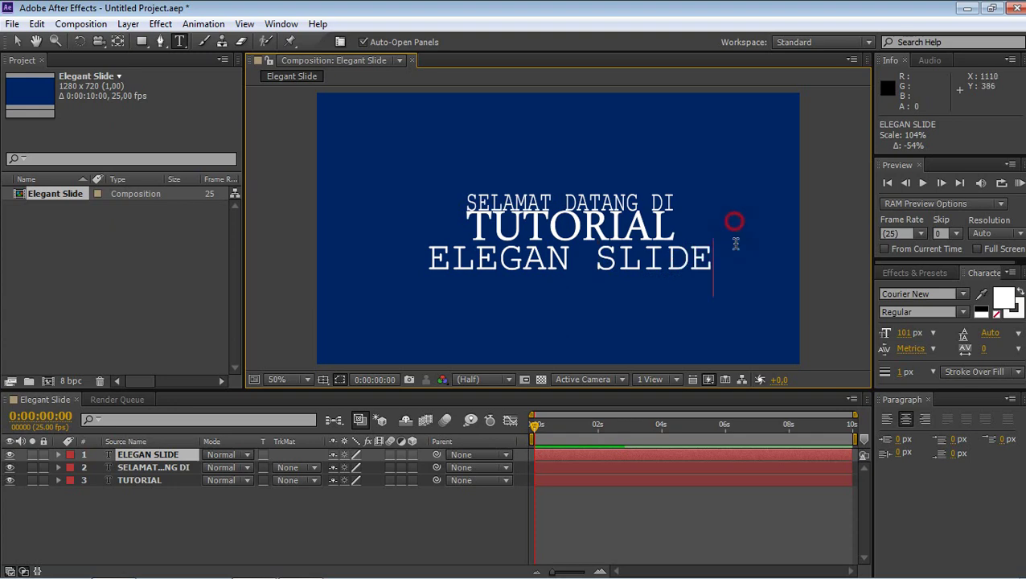
pyautogui.click(13, 42)
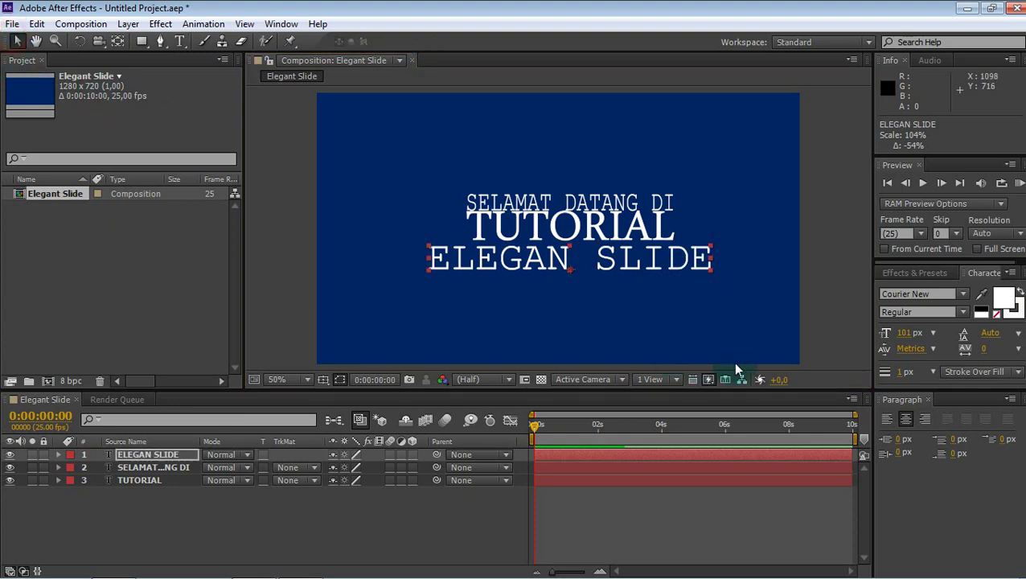
# Shrink the "ELEGAN SLIDE" text to about 96% width and 99% height.
pyautogui.moveTo(710, 270)
pyautogui.mouseDown()
pyautogui.moveTo(703, 259)
pyautogui.moveTo(694, 270)
pyautogui.mouseUp()
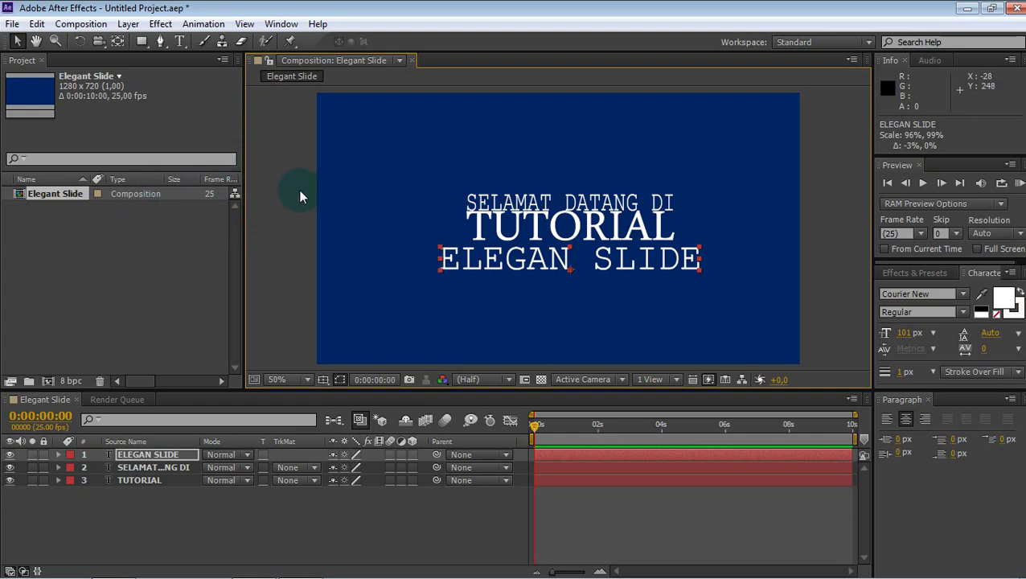
# Show the rulers and place vertical guides at about 396 and 946, along both ends of the TUTORIAL text.
pyautogui.hotkey('ctrl', 'r')
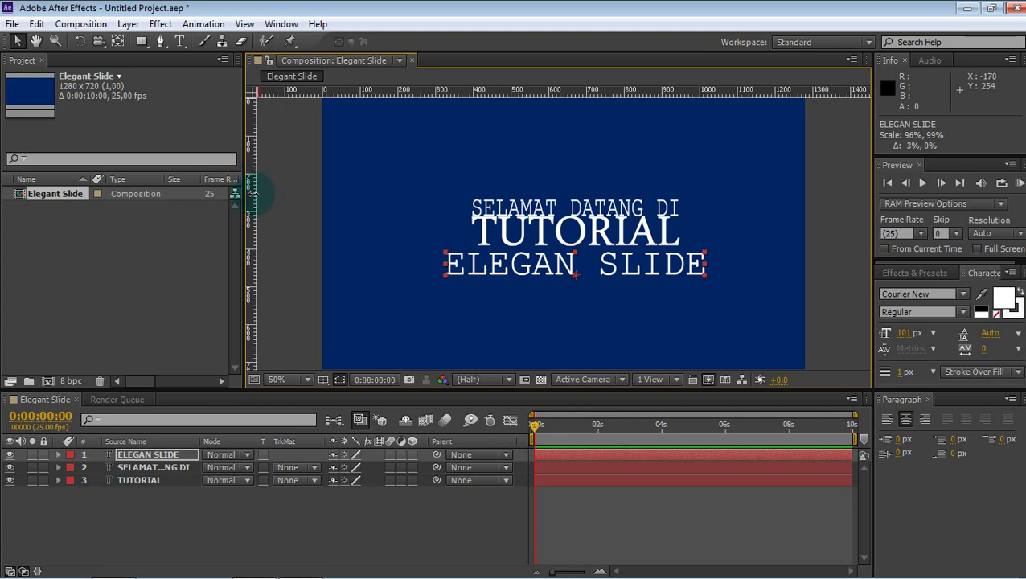
pyautogui.moveTo(252, 194); pyautogui.dragTo(472, 200)
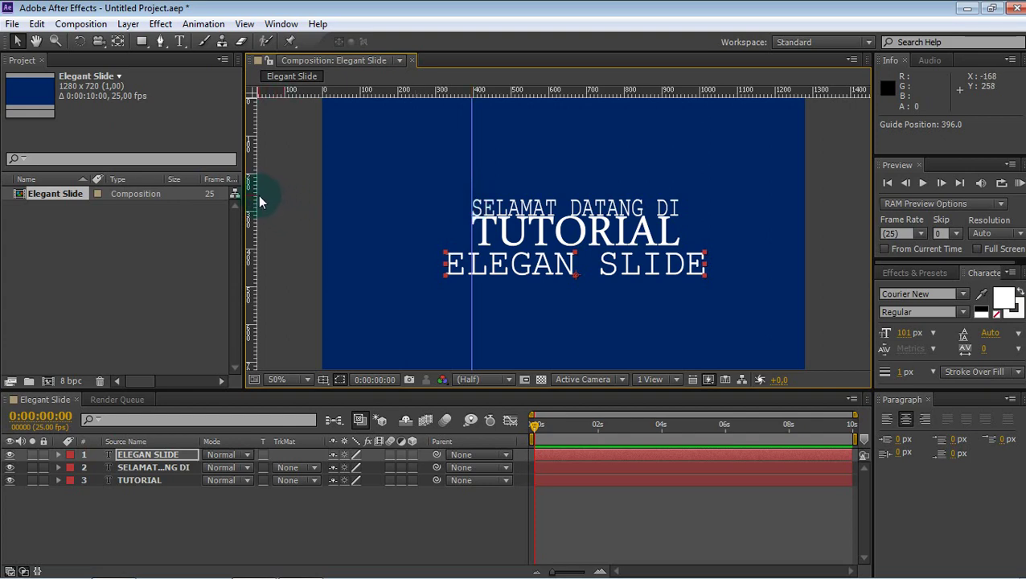
pyautogui.moveTo(255, 194); pyautogui.dragTo(680, 197)
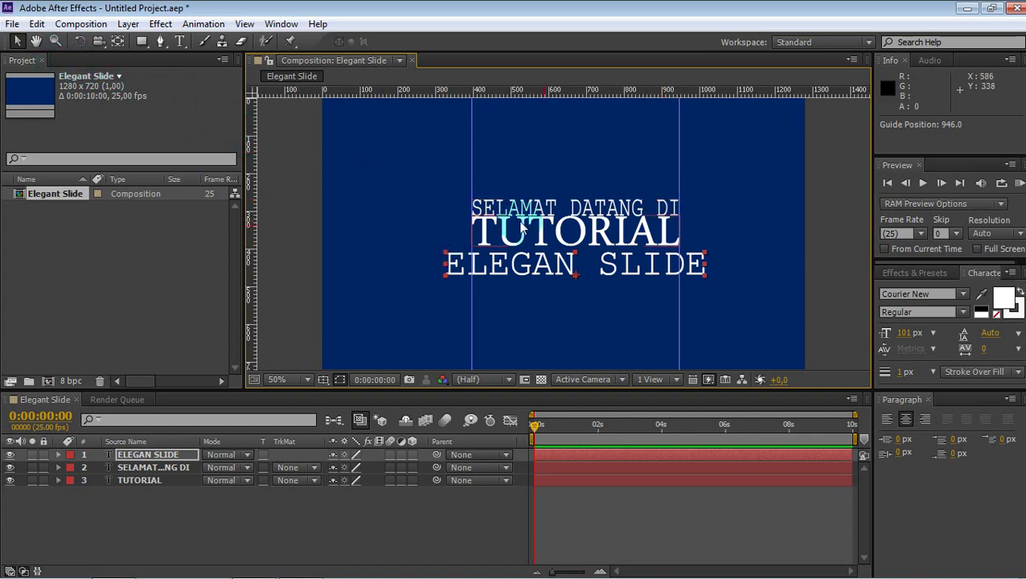
# Narrow the "ELEGAN SLIDE" text to about 76% width to fit between the guides and nudge it up to position 672, 450.
pyautogui.press('.')
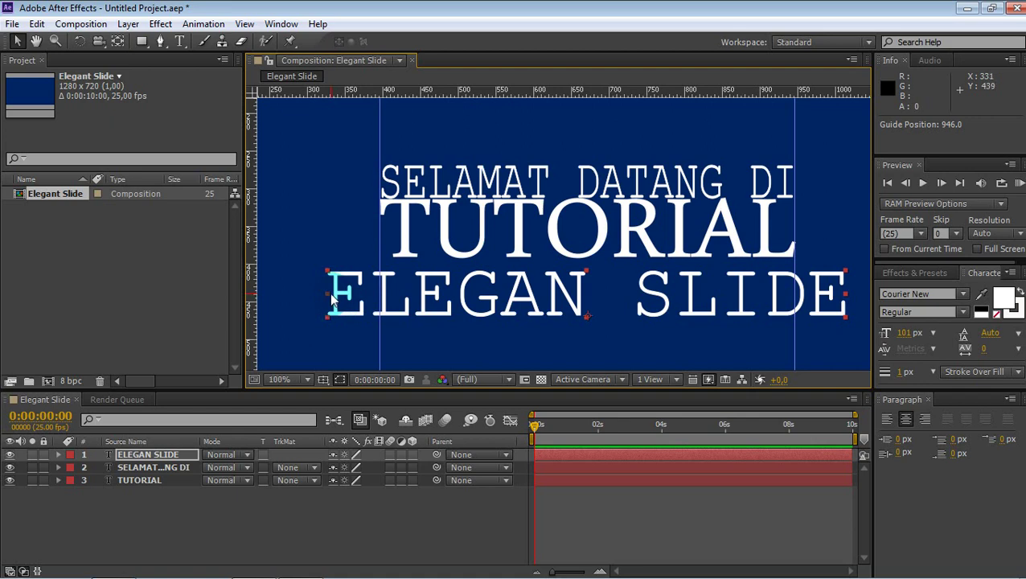
pyautogui.moveTo(330, 293); pyautogui.dragTo(385, 288)
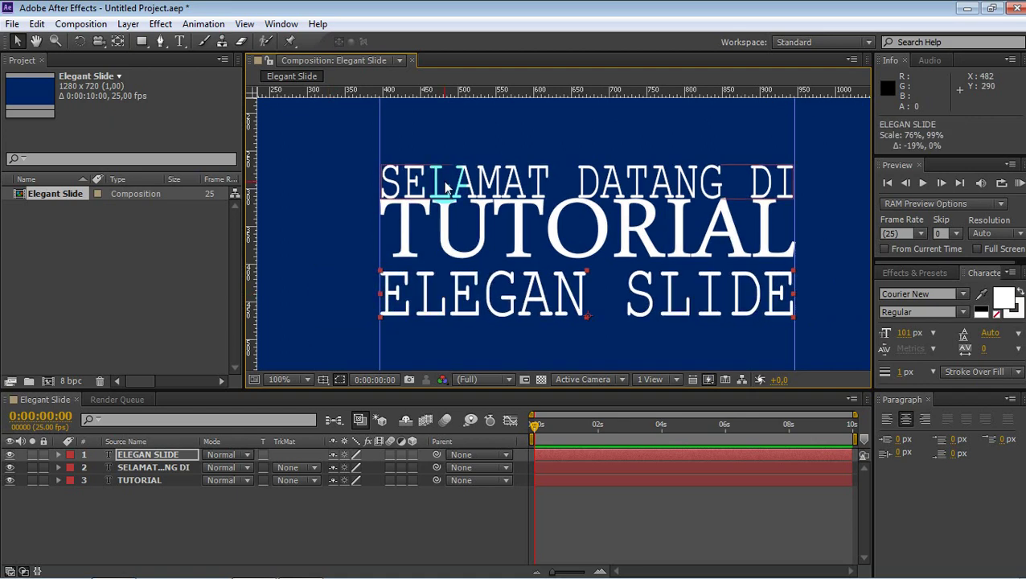
pyautogui.press('Up')
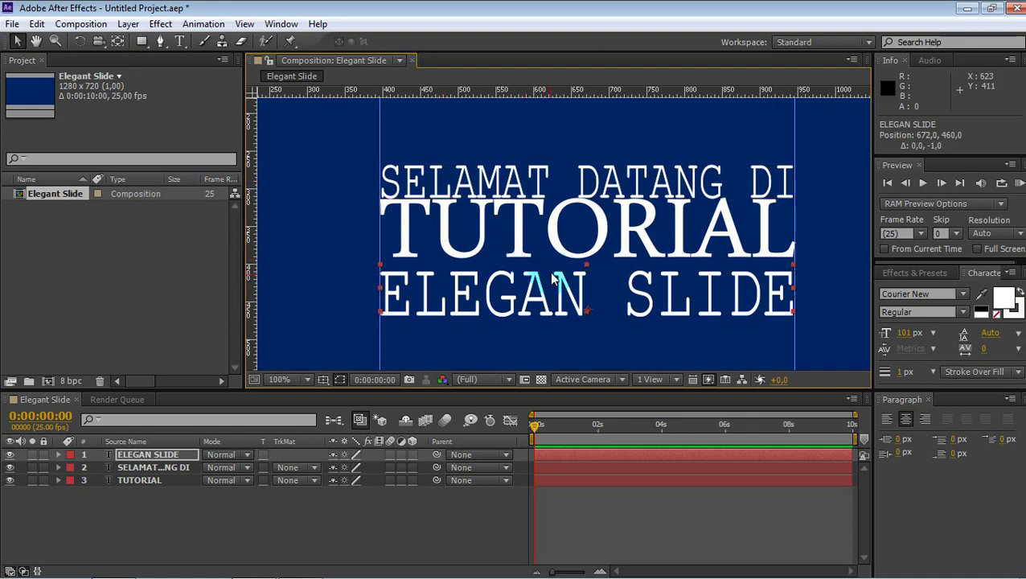
pyautogui.hotkey('shift', 'Up')
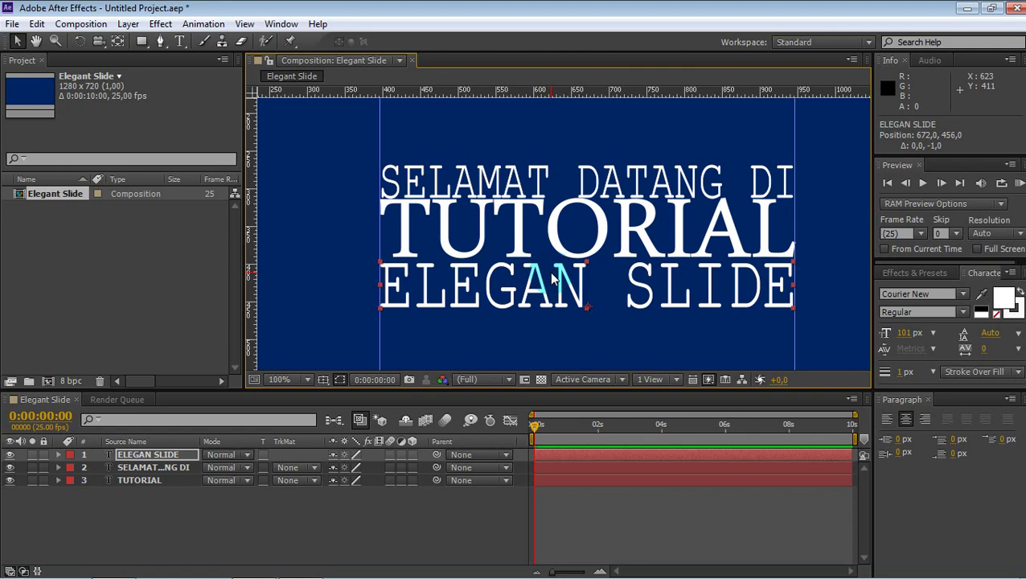
pyautogui.press('Up')
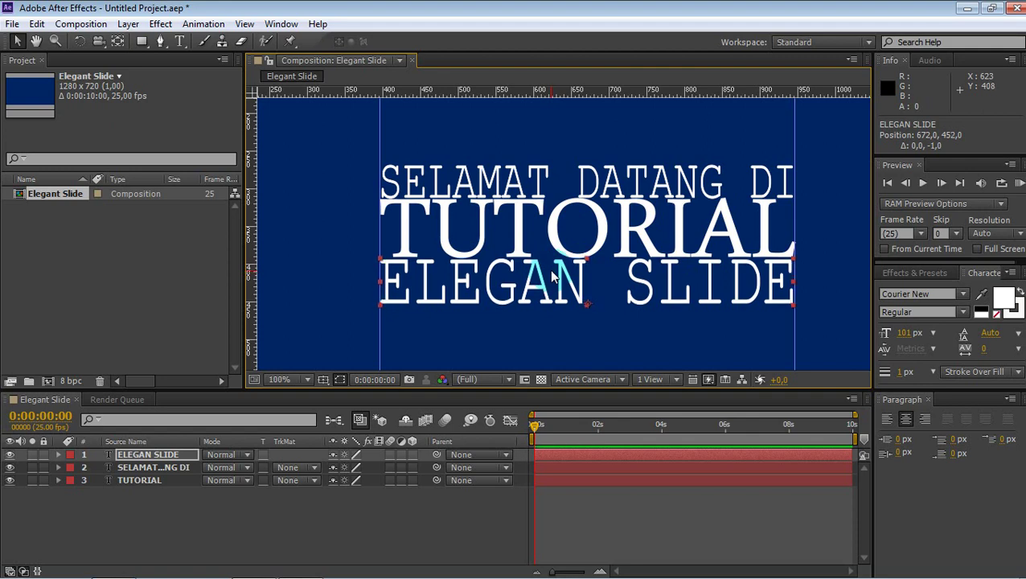
pyautogui.press('Up')
pyautogui.press('Up')
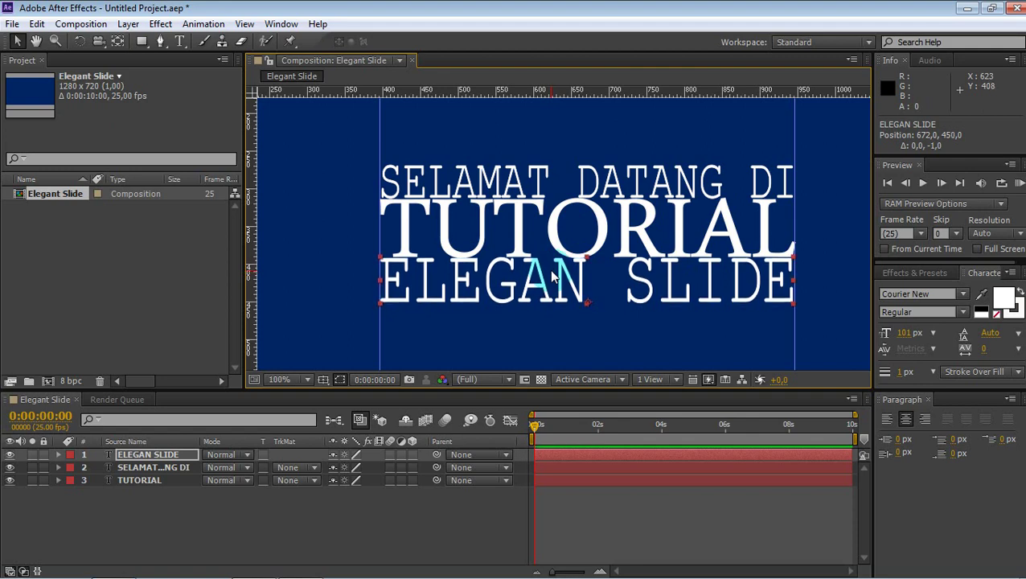
pyautogui.moveTo(552, 275); pyautogui.dragTo(544, 276)
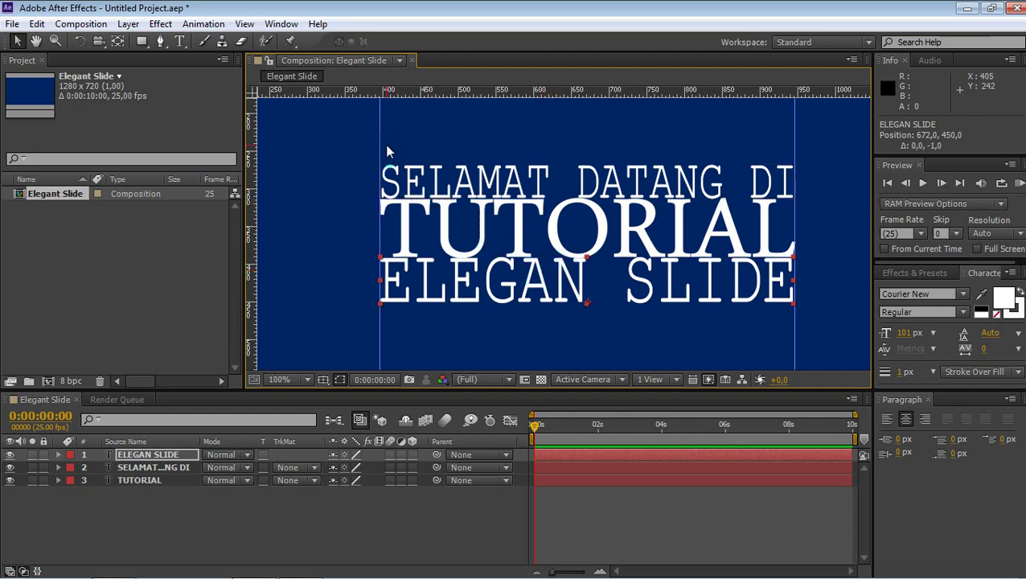
# Hide the rulers and remove both vertical guides from the composition view.
pyautogui.hotkey('ctrl', 'r')
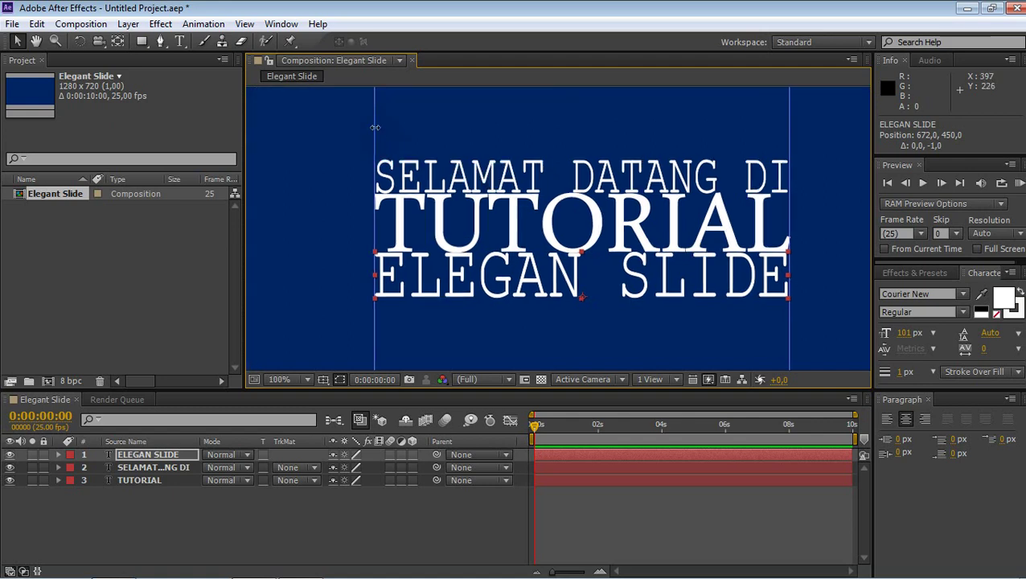
pyautogui.moveTo(374, 128); pyautogui.dragTo(11, 128)
pyautogui.moveTo(789, 131); pyautogui.dragTo(10, 136)
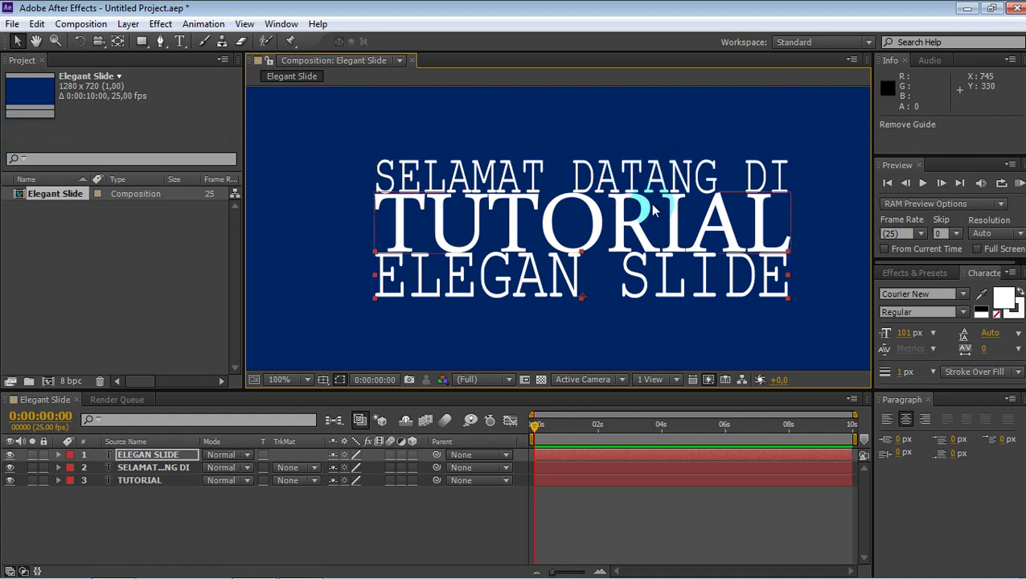
# Move the "SELAMAT DATANG DI" text up 20 pixels to position 672, 292.
pyautogui.click(471, 175)
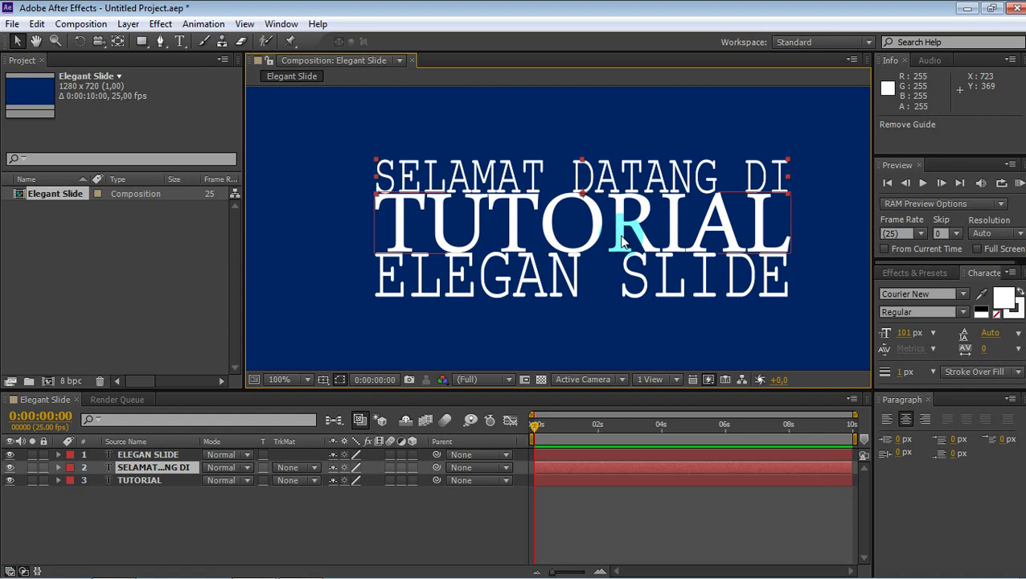
pyautogui.hotkey('shift', 'Up')
pyautogui.hotkey('shift', 'Up')
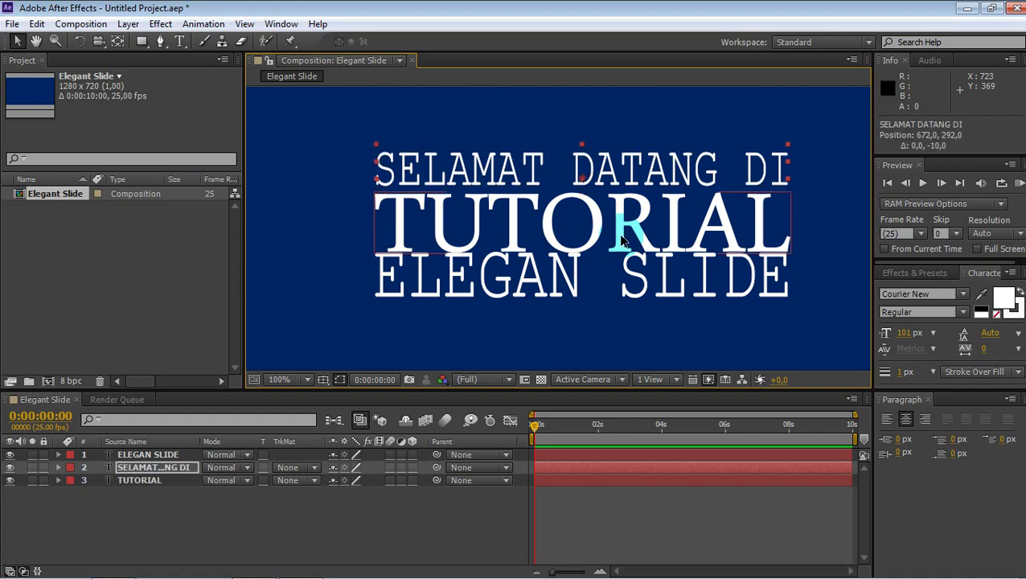
# Move the "ELEGAN SLIDE" text down 20 pixels to position 672, 470 and deselect it.
pyautogui.click(574, 283)
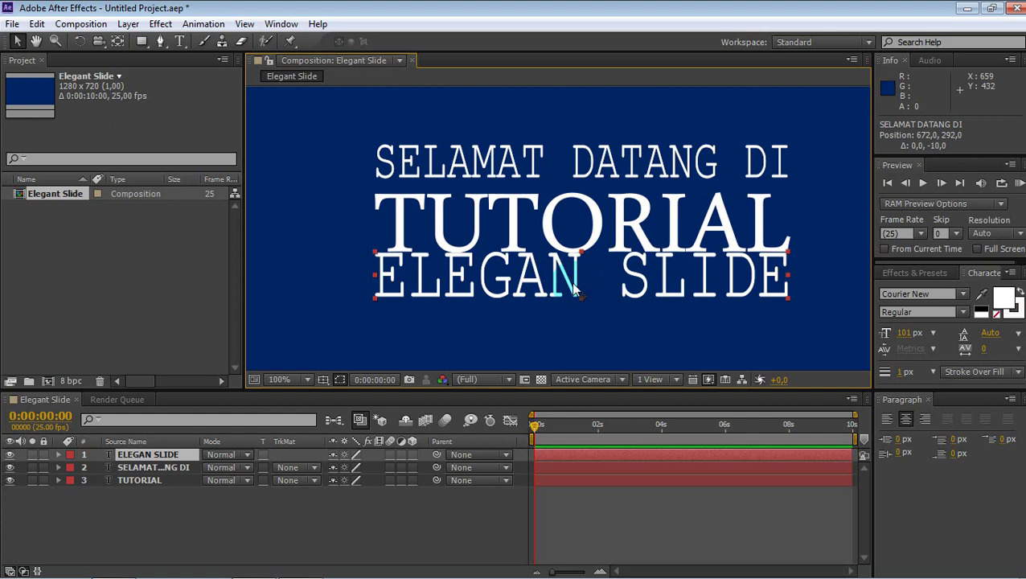
pyautogui.hotkey('shift', 'Down')
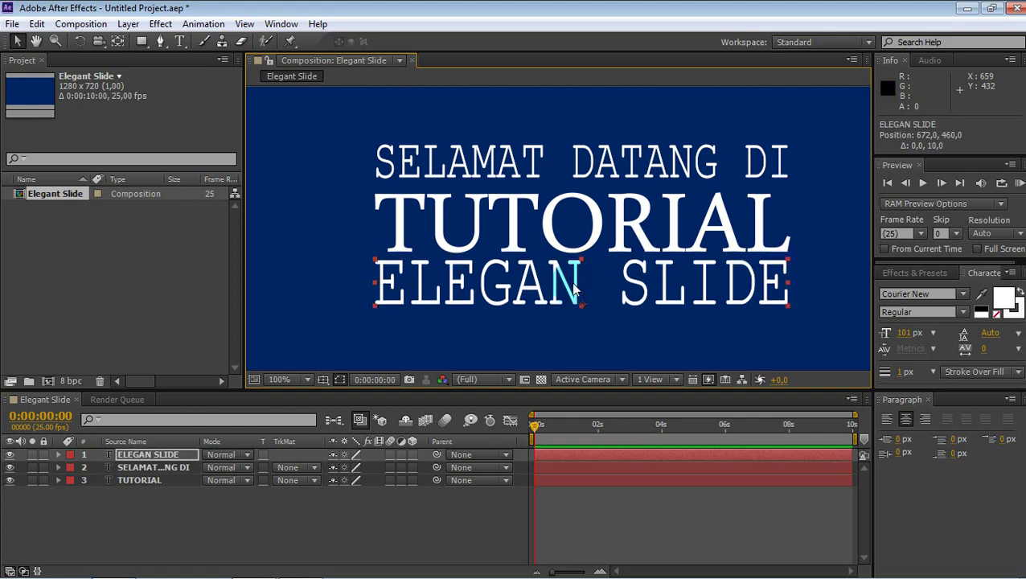
pyautogui.hotkey('shift', 'Down')
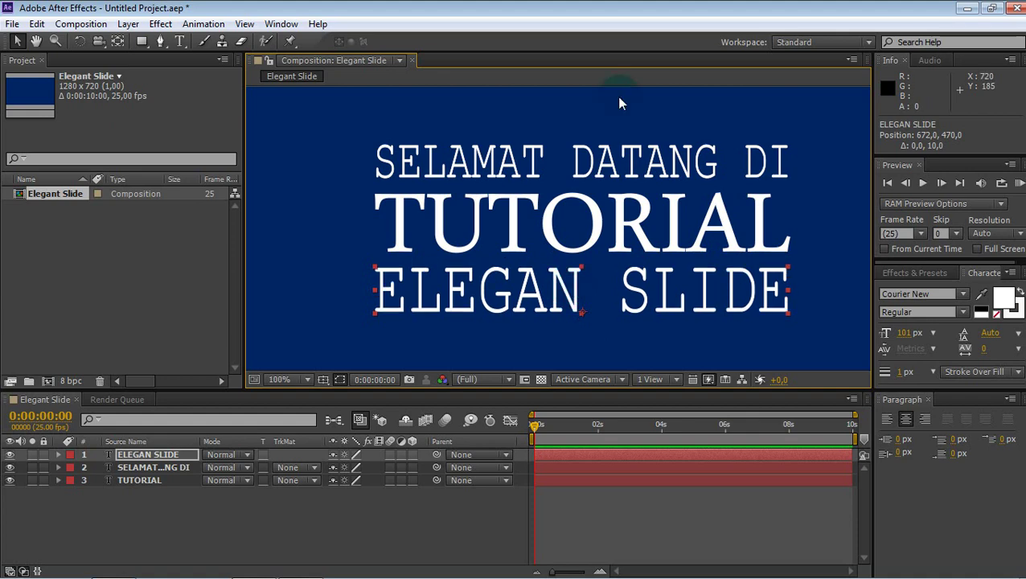
pyautogui.scroll(-1, 631, 159)
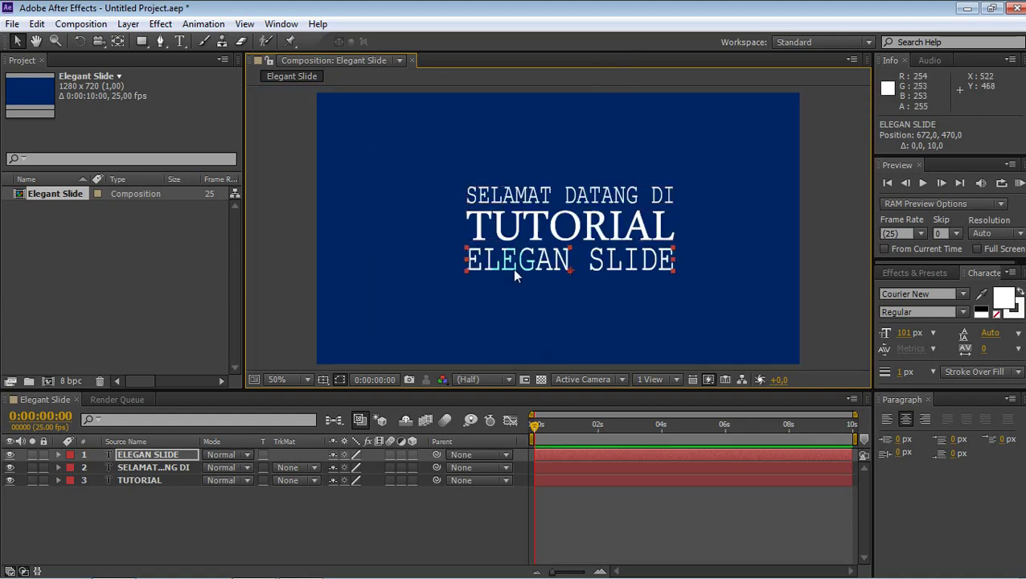
pyautogui.click(279, 213)
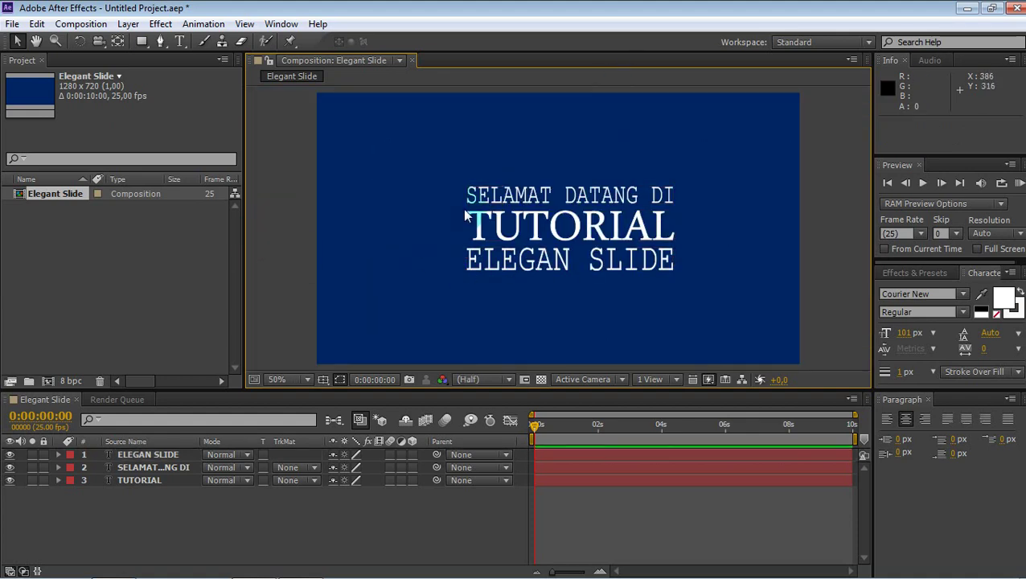
# Add a new shape layer to the composition and activate the Rectangle tool.
pyautogui.rightClick(113, 506)
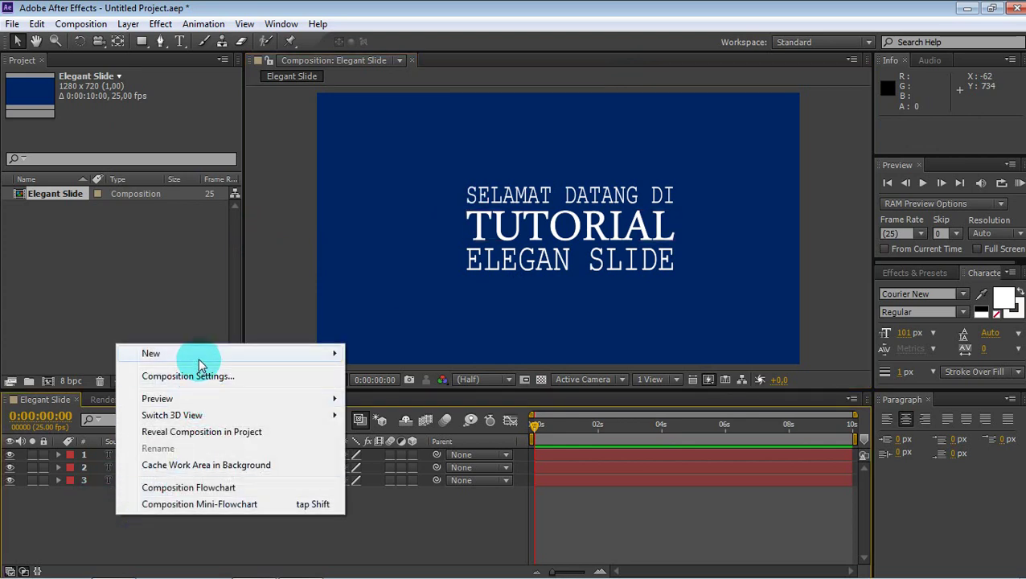
pyautogui.moveTo(201, 362)
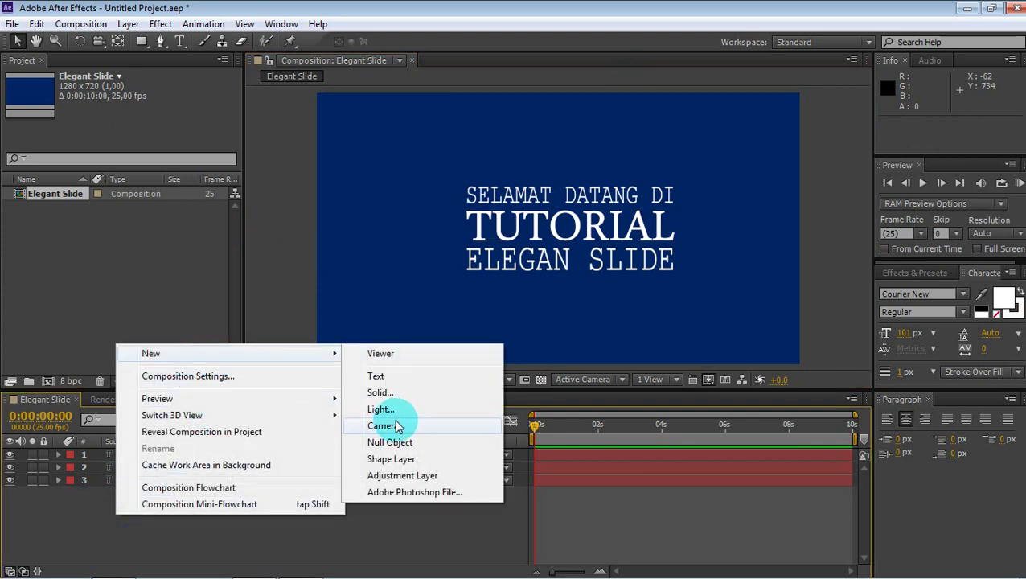
pyautogui.click(399, 465)
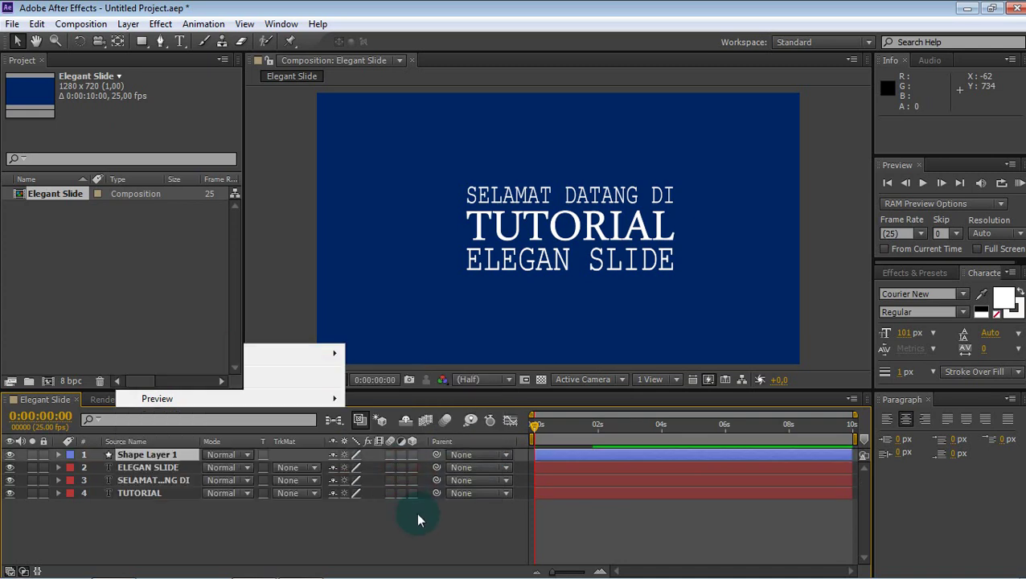
pyautogui.press('q')
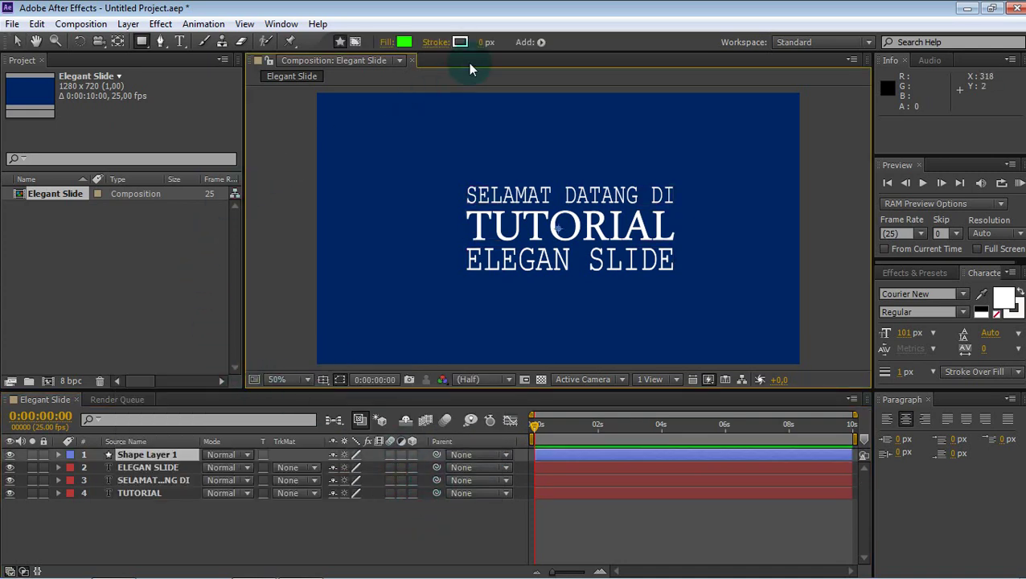
# Set the shape's stroke width to 10 px and its fill color to white (FFFFFF).
pyautogui.click(480, 44)
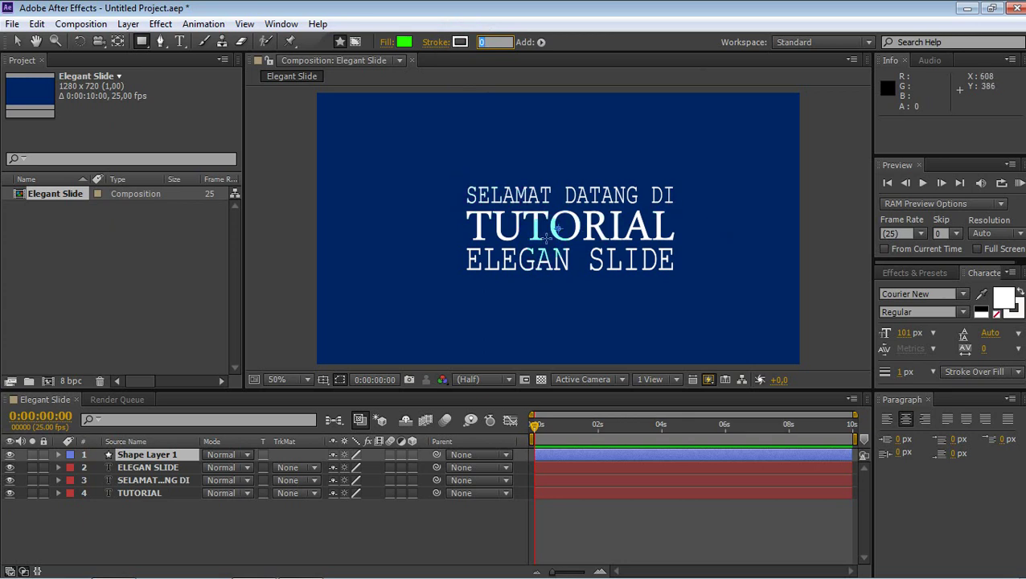
pyautogui.write('1')
pyautogui.click(460, 42)
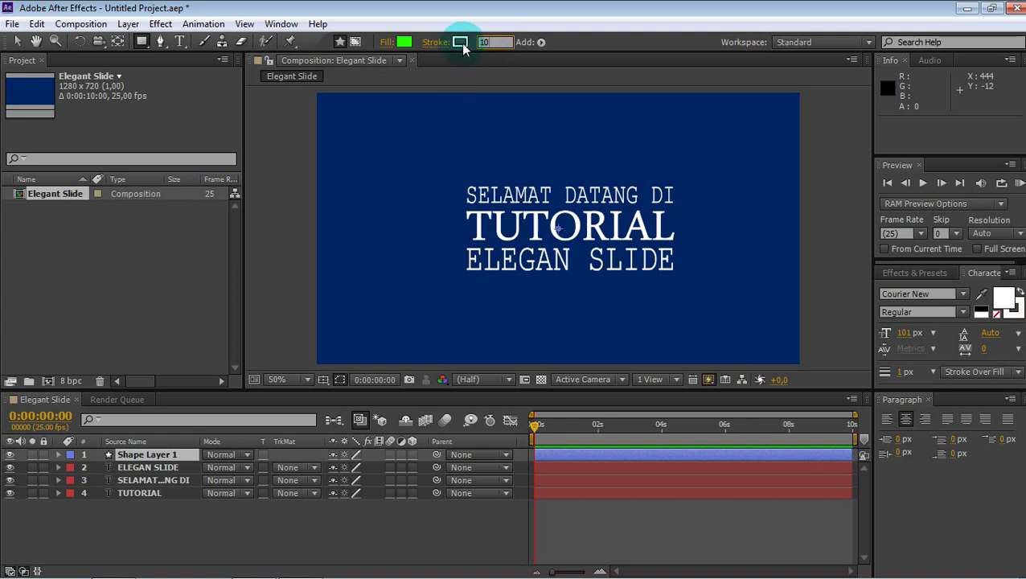
pyautogui.click(417, 46)
pyautogui.click(402, 42)
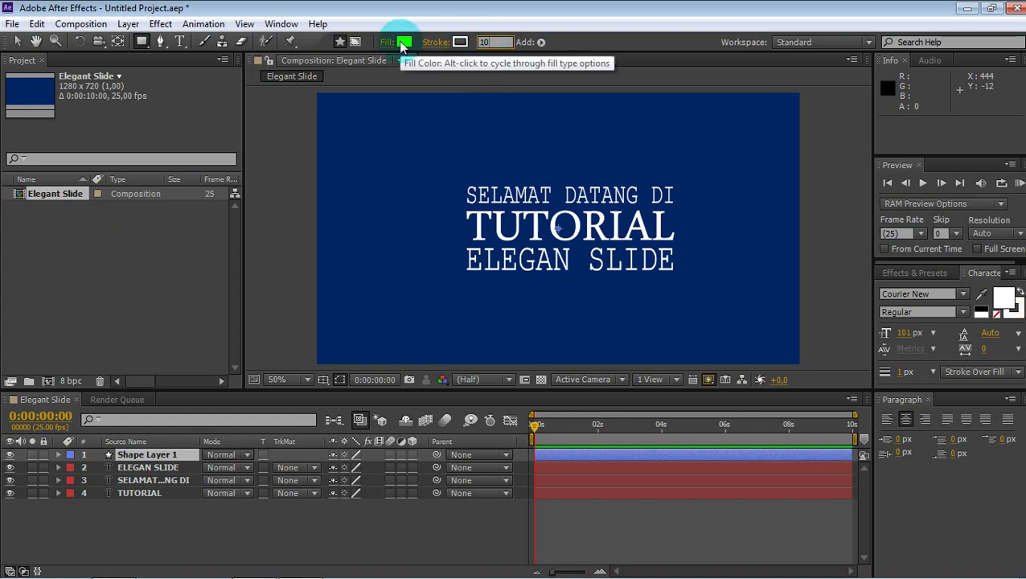
pyautogui.moveTo(394, 227); pyautogui.dragTo(240, 161)
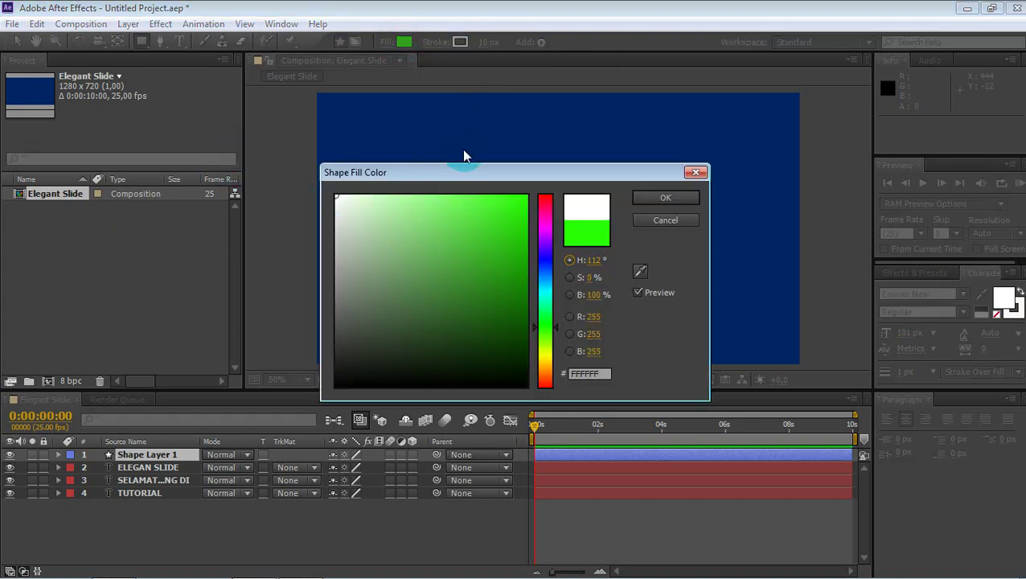
pyautogui.click(647, 196)
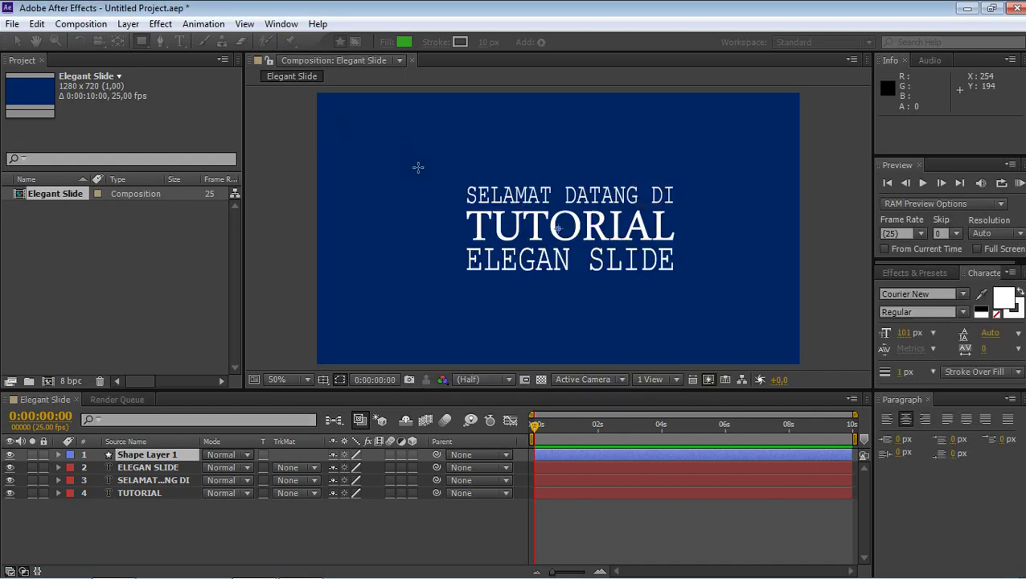
# Draw a rectangle about 584 by 260 px covering the three text lines and collapse the shape layer's properties.
pyautogui.moveTo(461, 177); pyautogui.dragTo(681, 276)
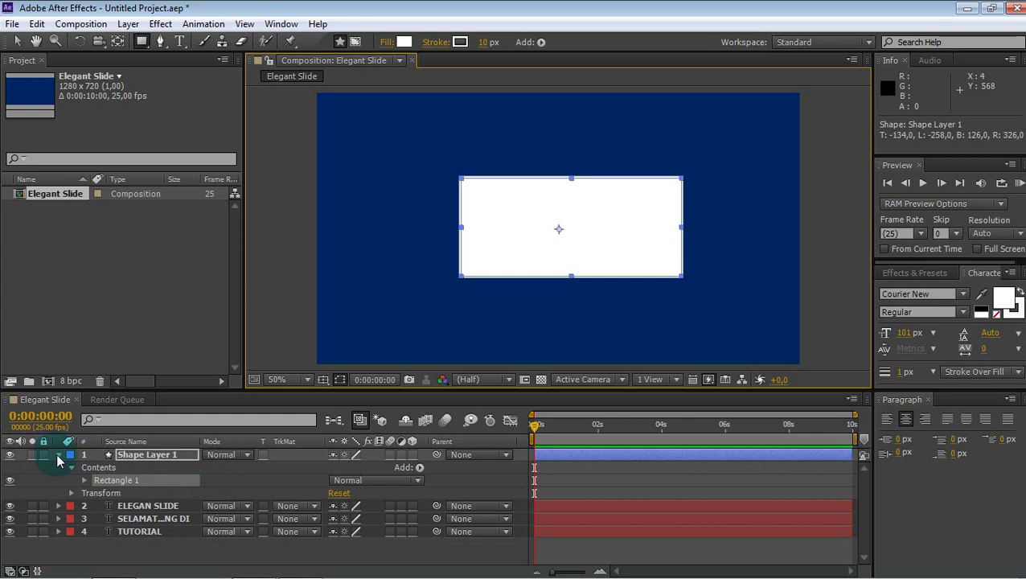
pyautogui.click(58, 455)
pyautogui.click(146, 455)
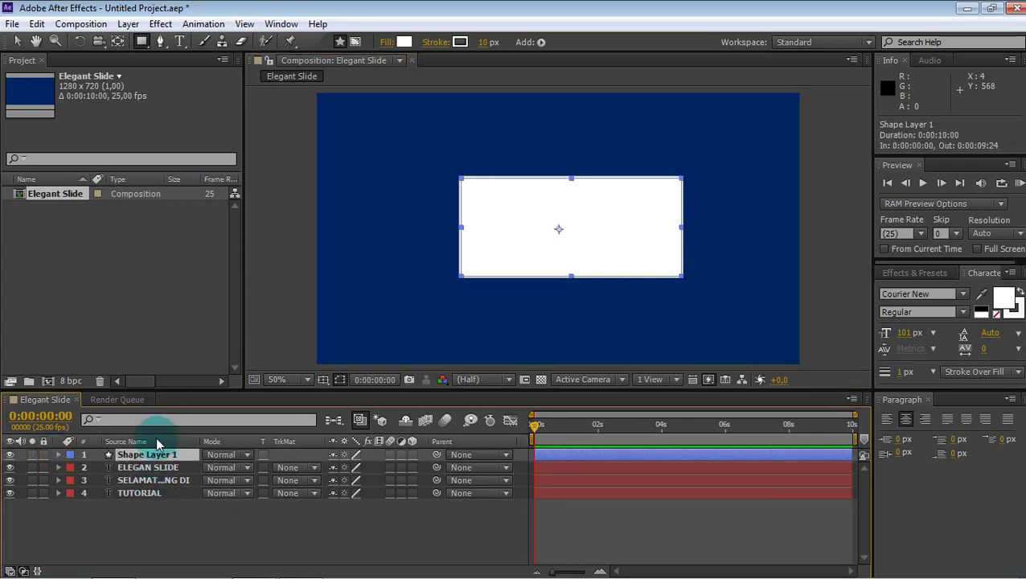
# Duplicate the rectangle's shape layer twice to get three stacked copies.
pyautogui.click(173, 455)
pyautogui.press('BackSpace')
pyautogui.press('BackSpace')
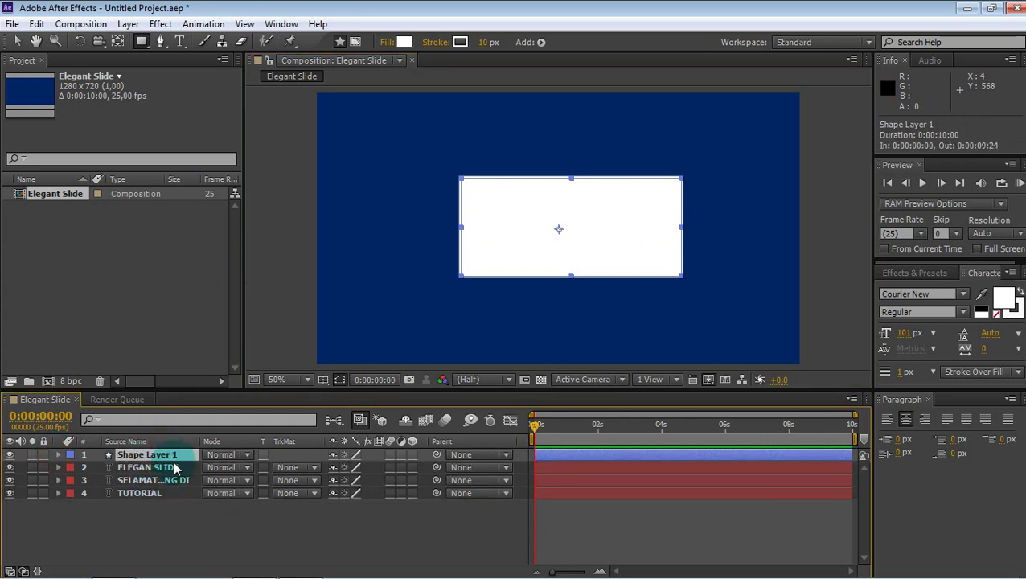
pyautogui.press('Return')
pyautogui.hotkey('ctrl', 'd')
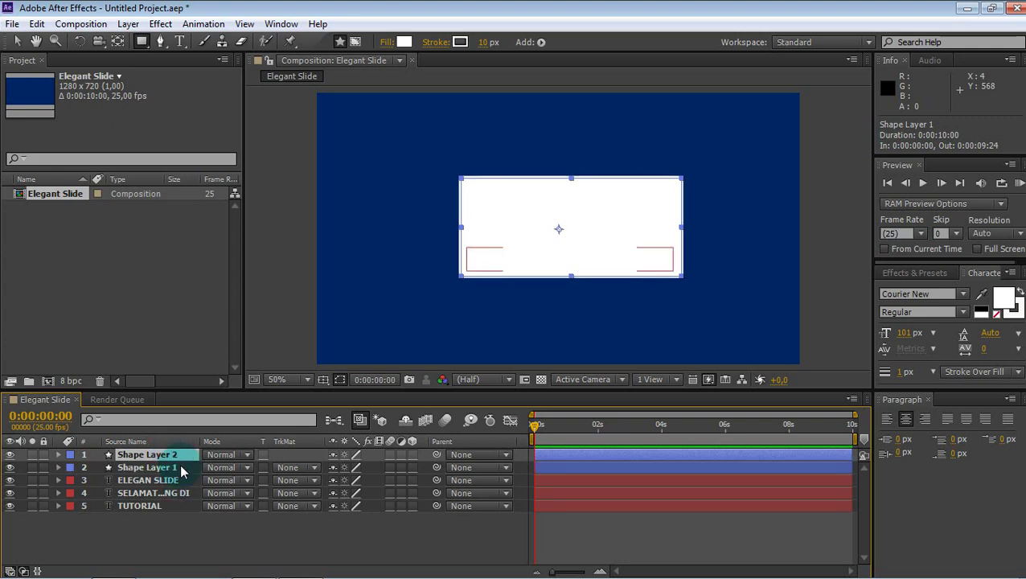
pyautogui.hotkey('ctrl', 'd')
pyautogui.click(171, 470)
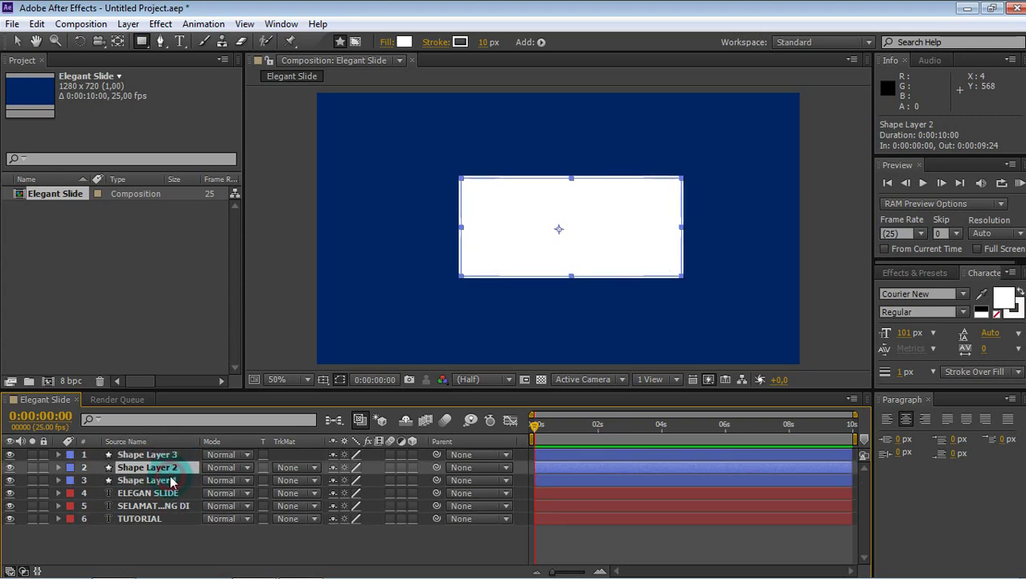
pyautogui.click(172, 480)
pyautogui.click(171, 470)
pyautogui.click(171, 481)
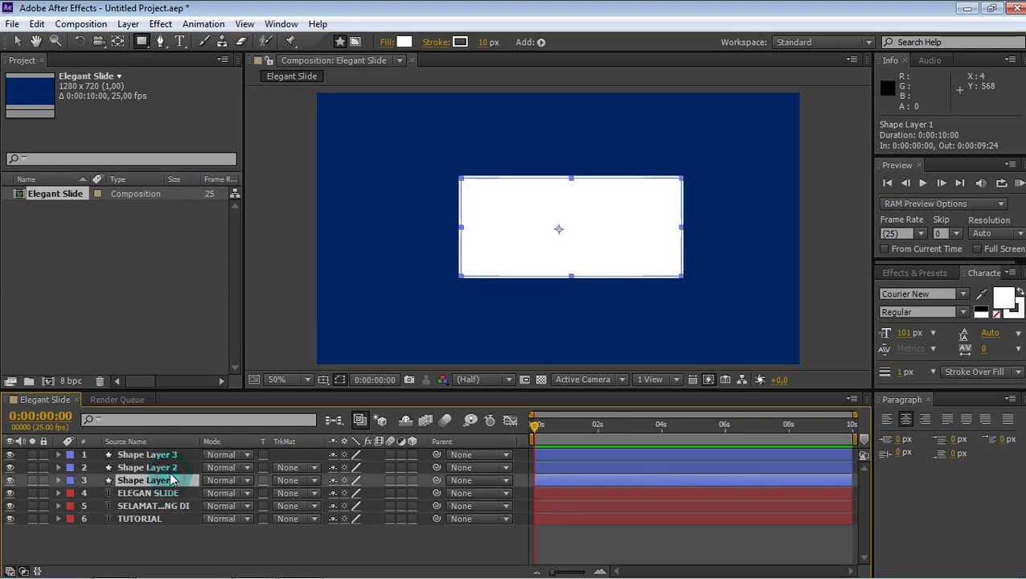
pyautogui.click(168, 468)
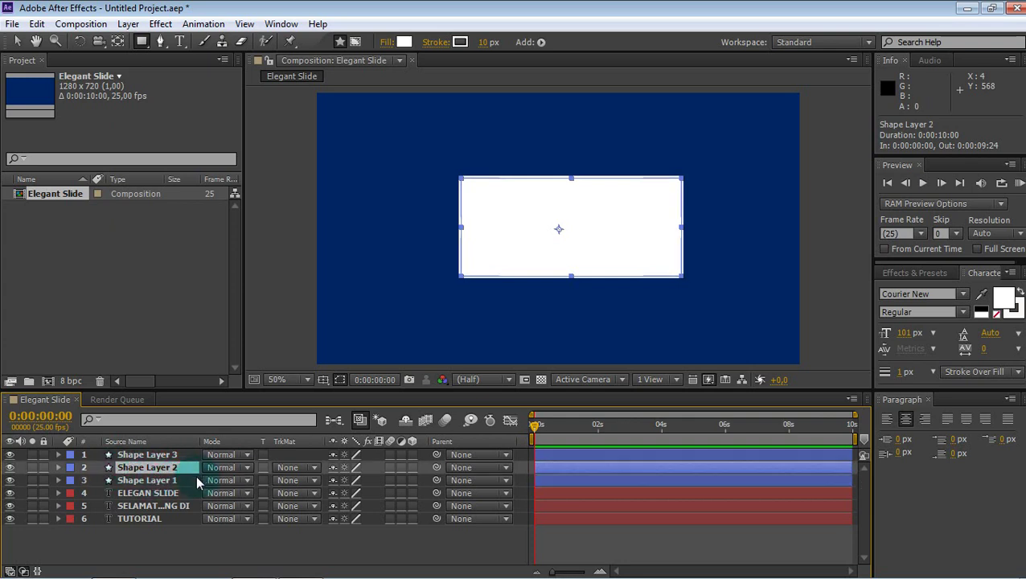
pyautogui.click(174, 468)
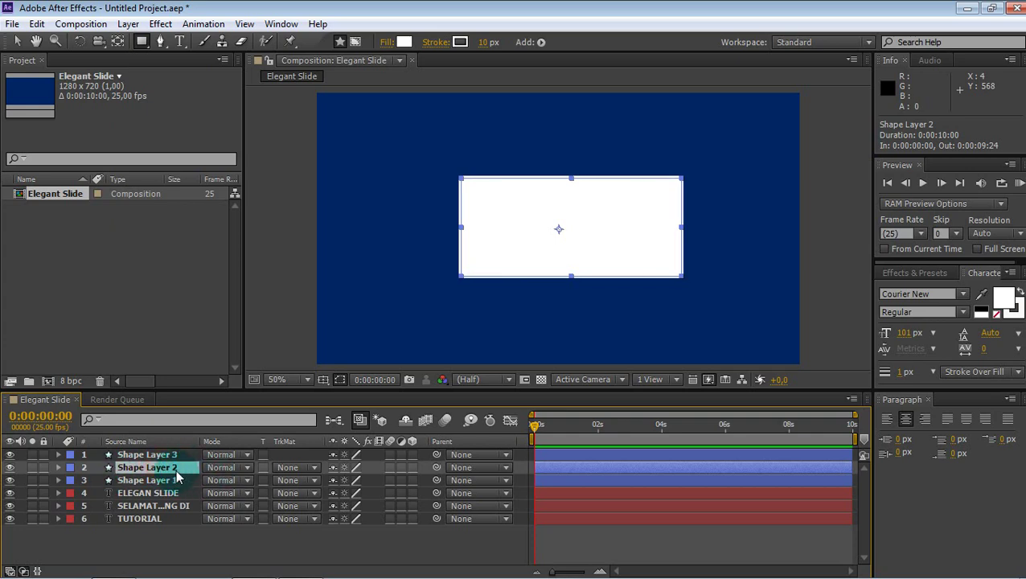
pyautogui.rightClick(176, 471)
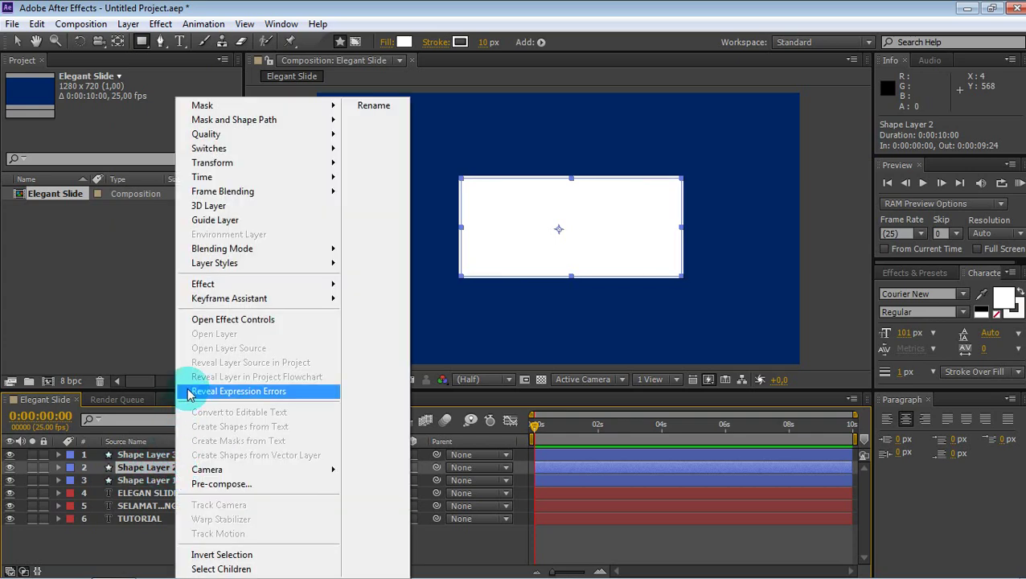
pyautogui.click(137, 473)
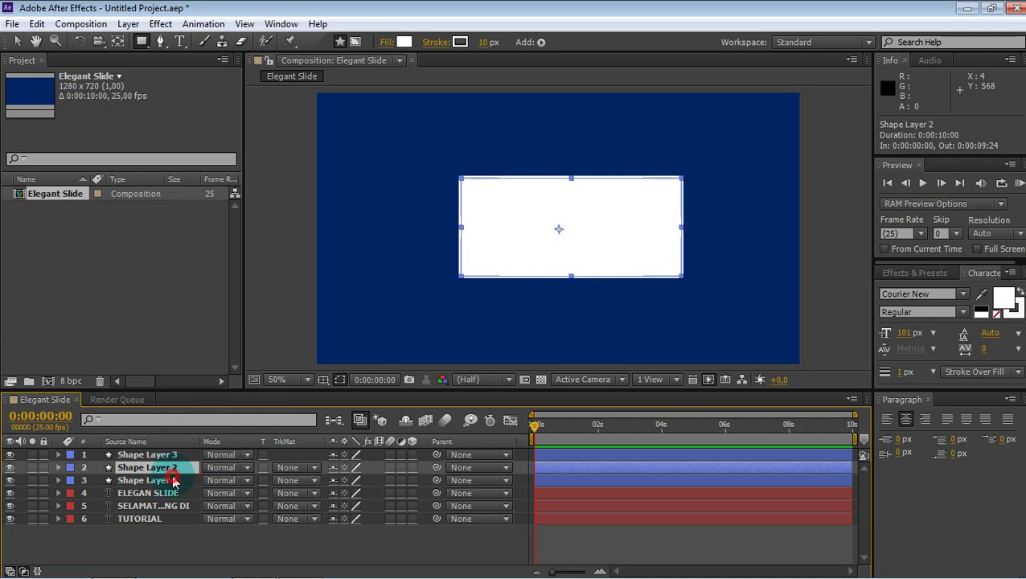
pyautogui.click(172, 477)
pyautogui.click(172, 470)
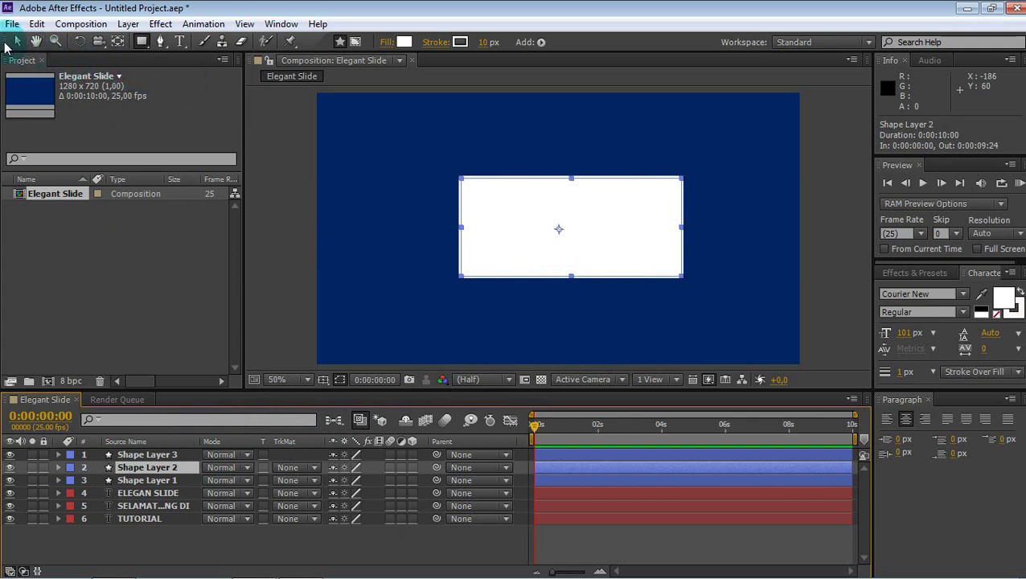
# Enable Position keyframing on Shape Layer 1 at frame 10, with the timeline narrowed to its first 1:15 seconds.
pyautogui.click(17, 42)
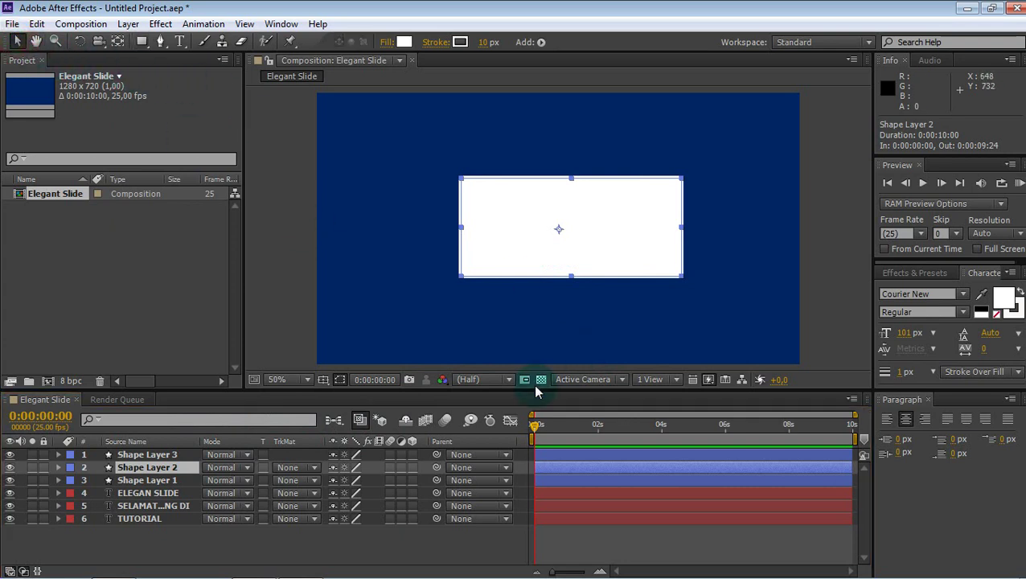
pyautogui.click(553, 481)
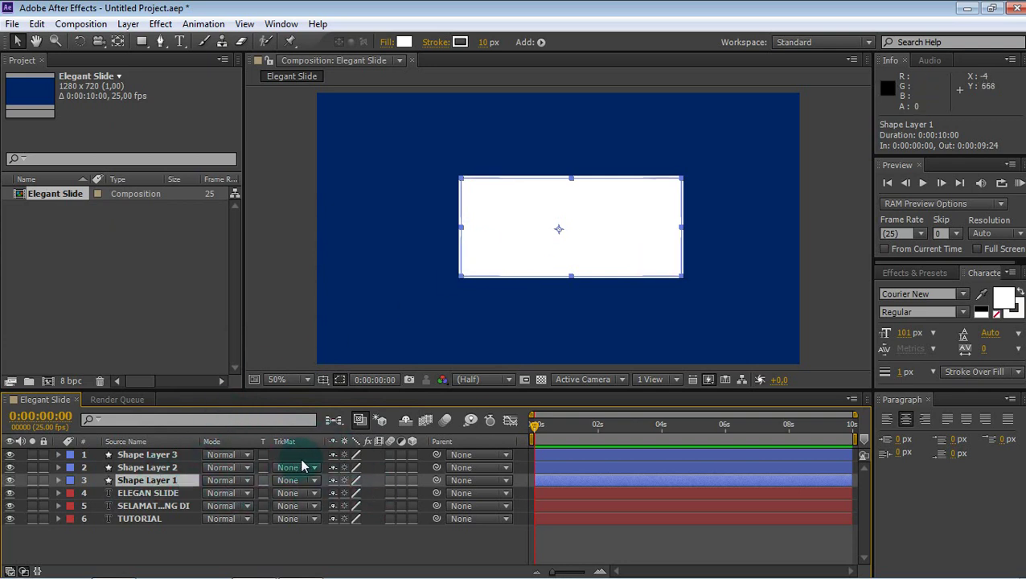
pyautogui.press('p')
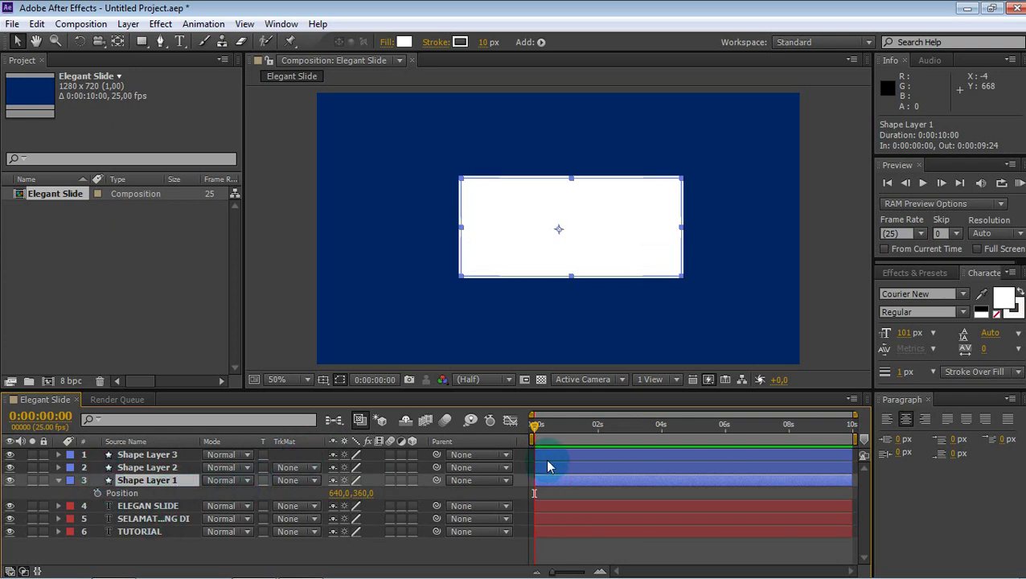
pyautogui.moveTo(854, 415); pyautogui.dragTo(568, 425)
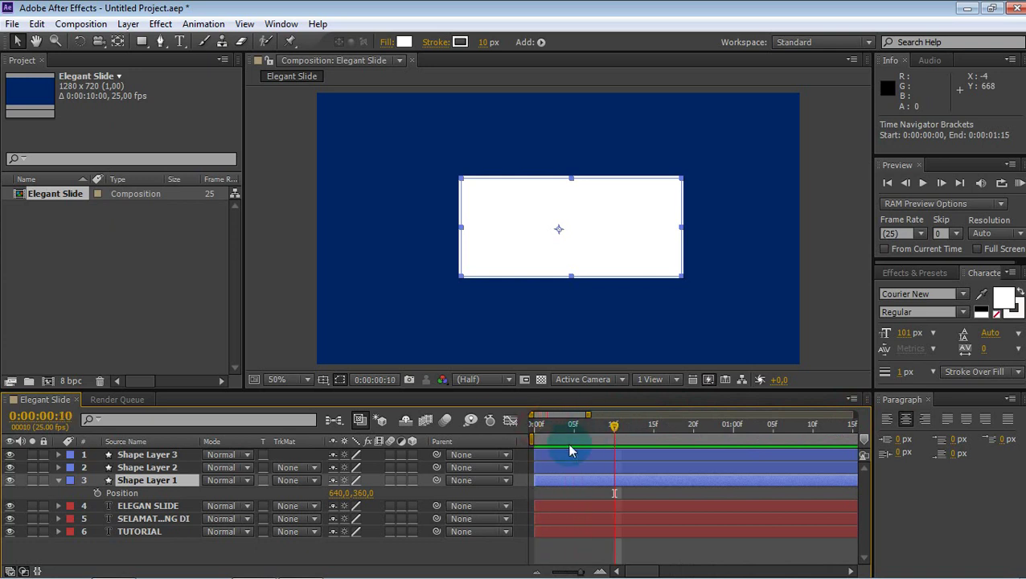
pyautogui.click(97, 493)
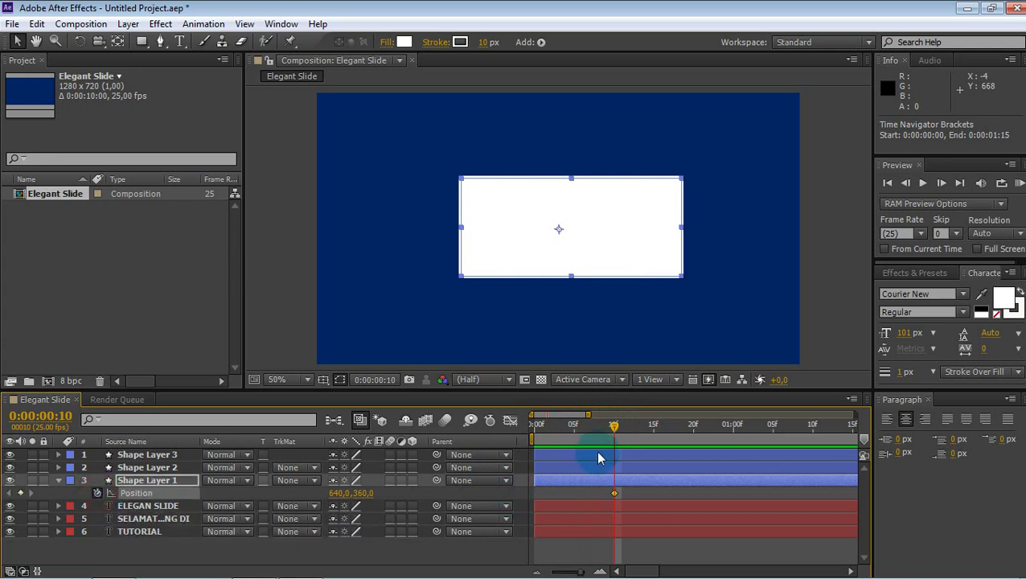
# At time 0:00:00:00, set Shape Layer 1's position to 38, 360 so it starts just beside the other rectangles.
pyautogui.moveTo(604, 426); pyautogui.dragTo(522, 433)
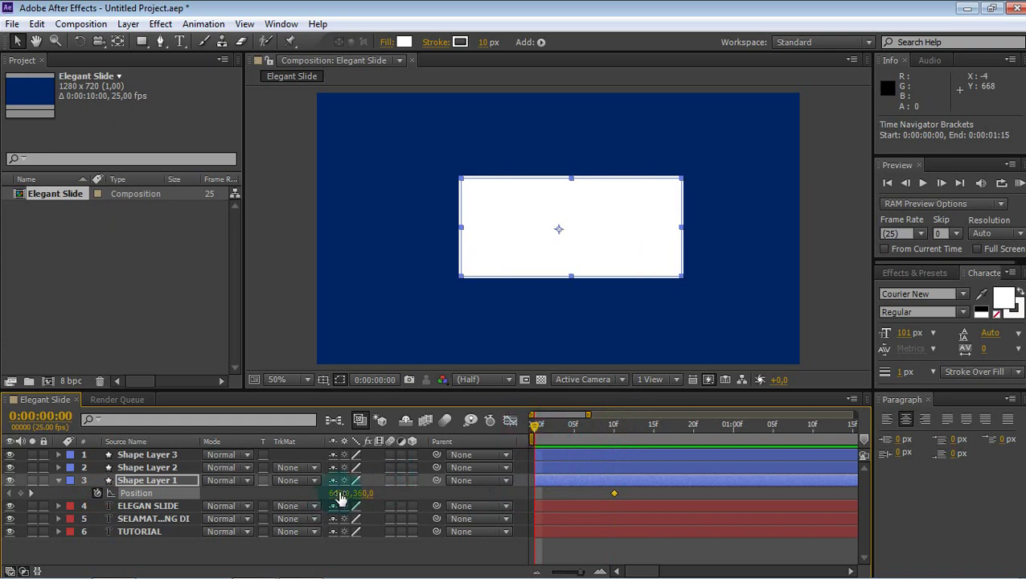
pyautogui.moveTo(334, 492); pyautogui.dragTo(157, 493)
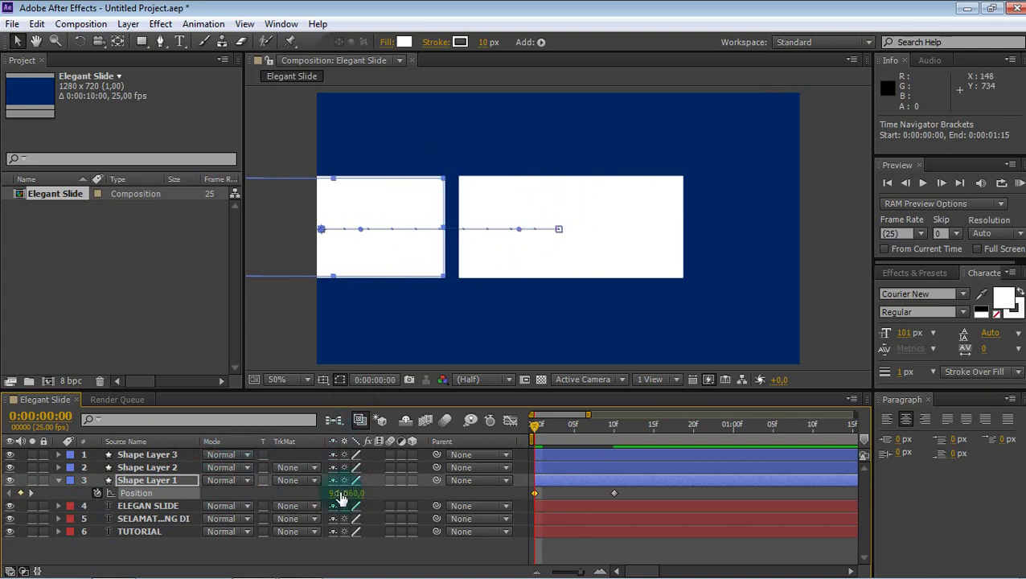
pyautogui.moveTo(341, 492); pyautogui.dragTo(351, 492)
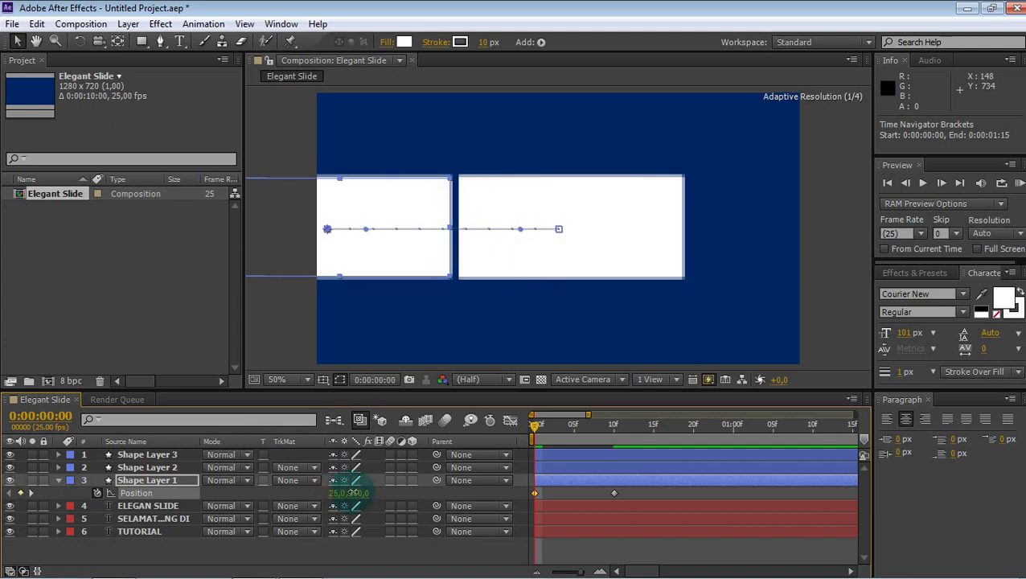
pyautogui.press('.')
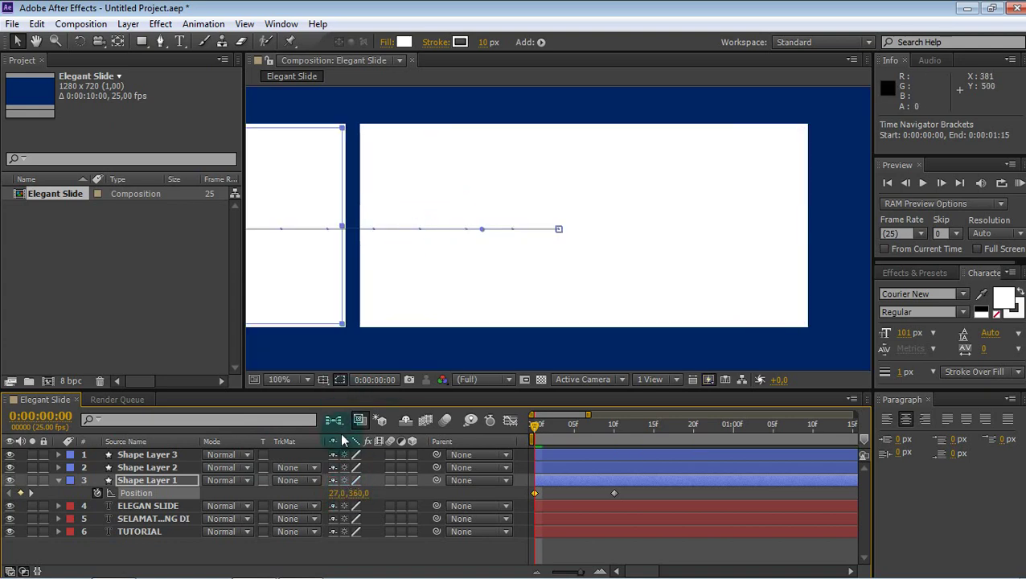
pyautogui.moveTo(341, 492); pyautogui.dragTo(351, 493)
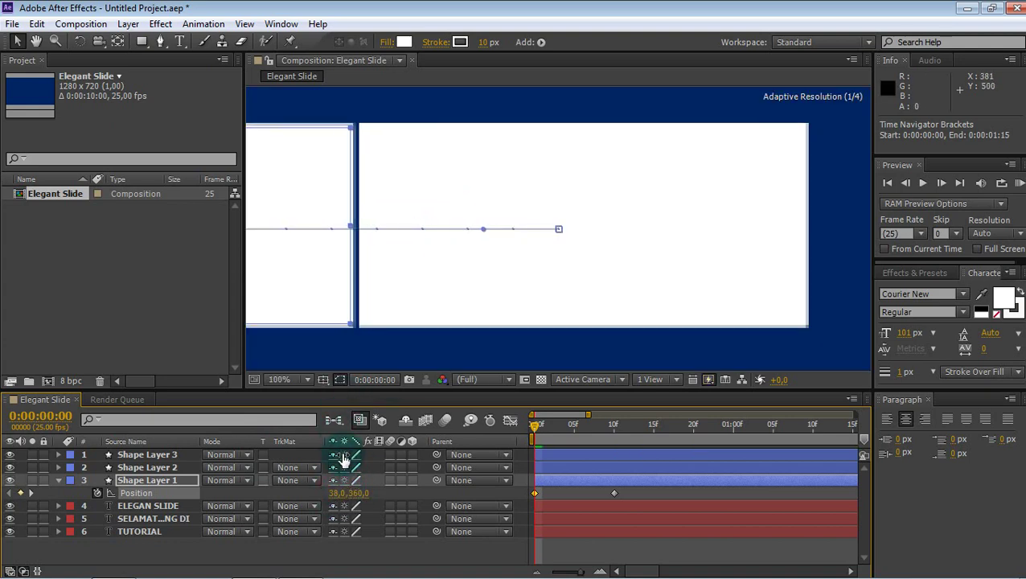
pyautogui.press(',')
pyautogui.press(',')
pyautogui.press(',')
pyautogui.press(',')
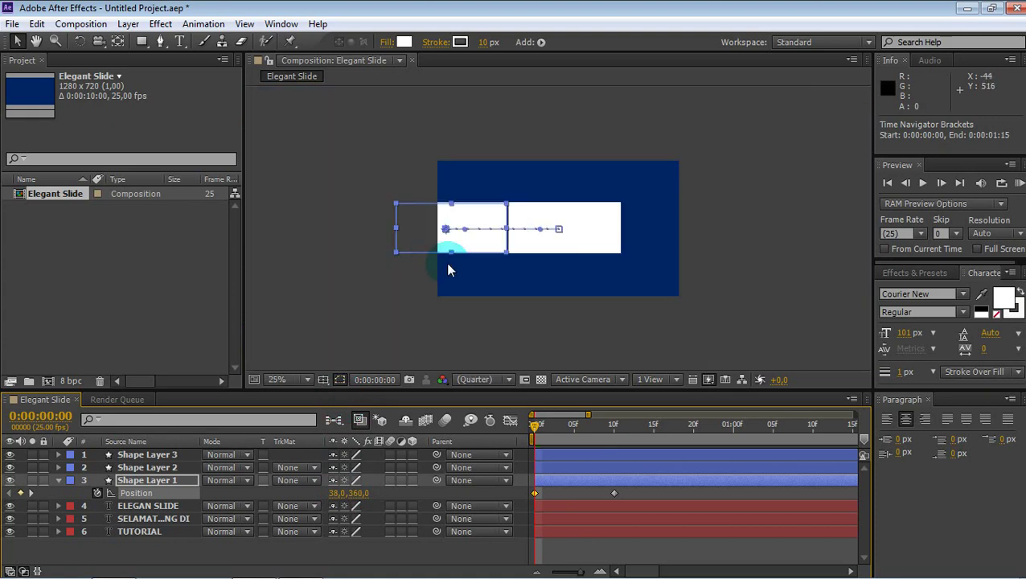
pyautogui.press('.')
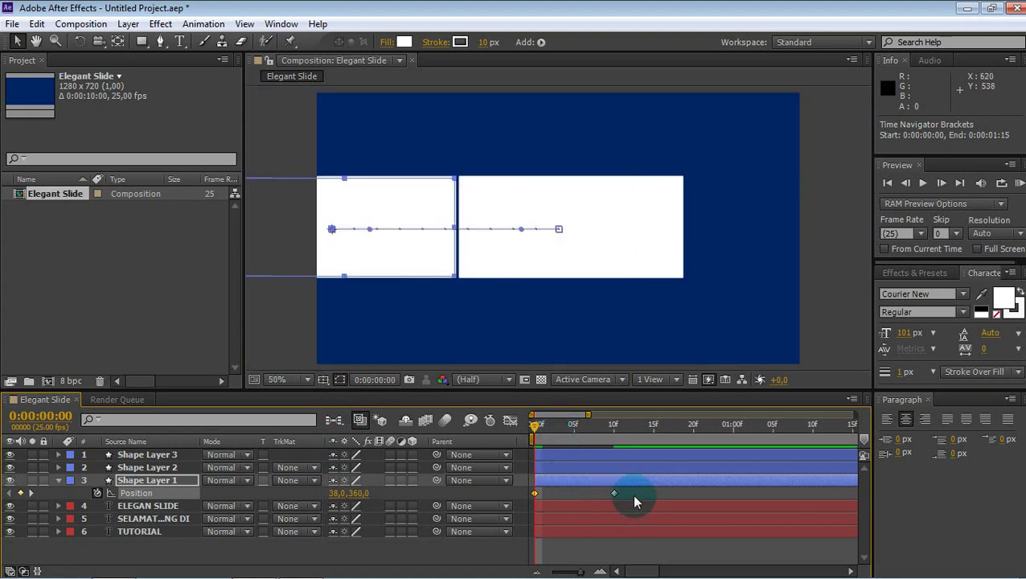
# Deselect Shape Layer 1 and play a preview of its slide-in animation from the start.
pyautogui.click(634, 498)
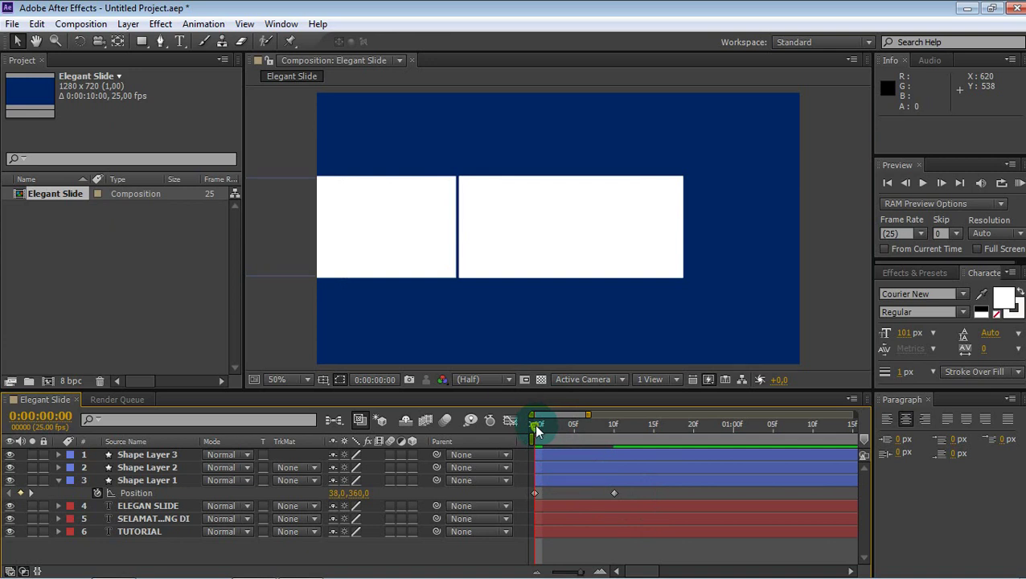
pyautogui.press('space')
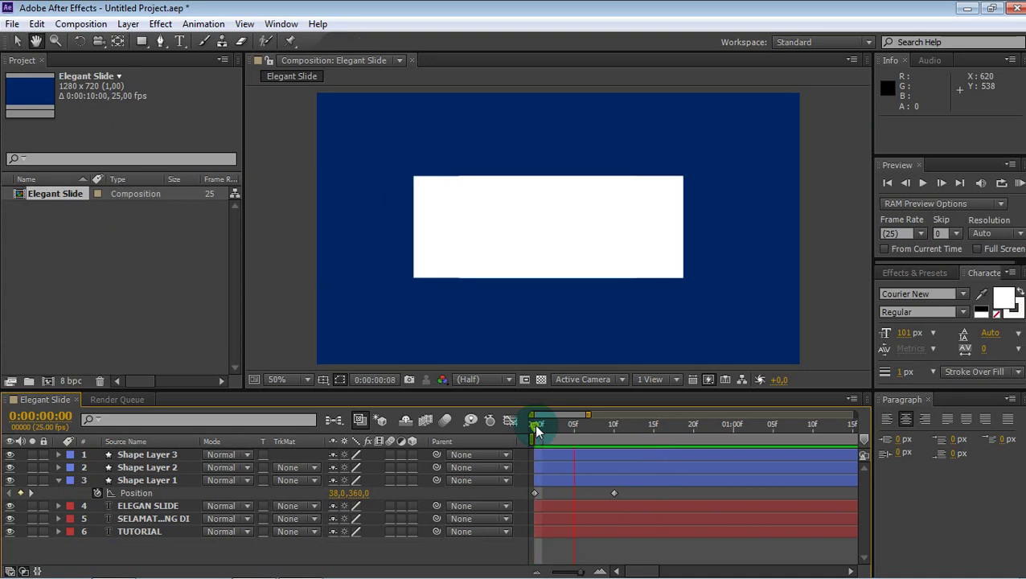
pyautogui.click(538, 432)
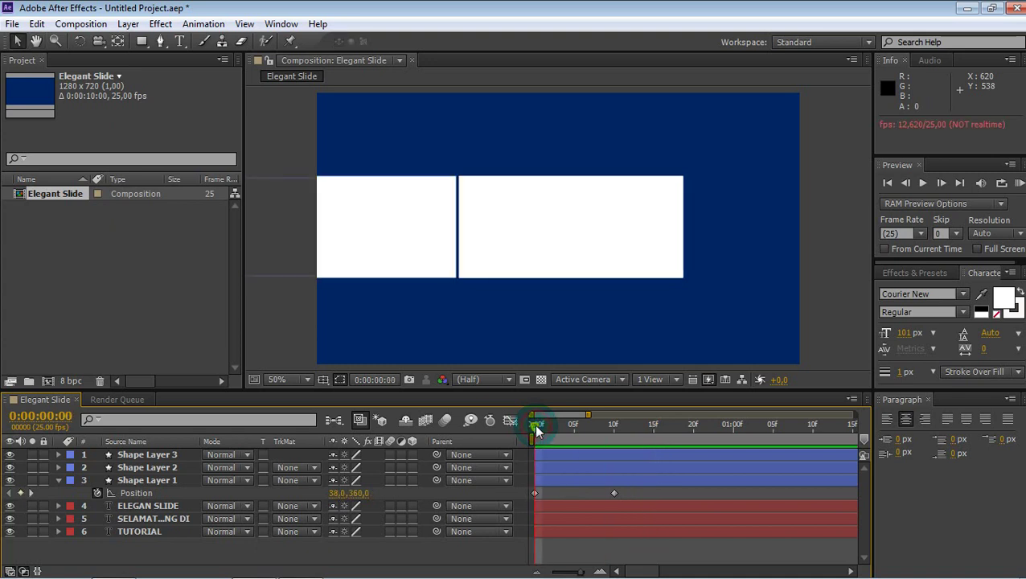
# Preview the slide-in once more and apply Easy Ease to both of Shape Layer 1's Position keyframes.
pyautogui.press('space')
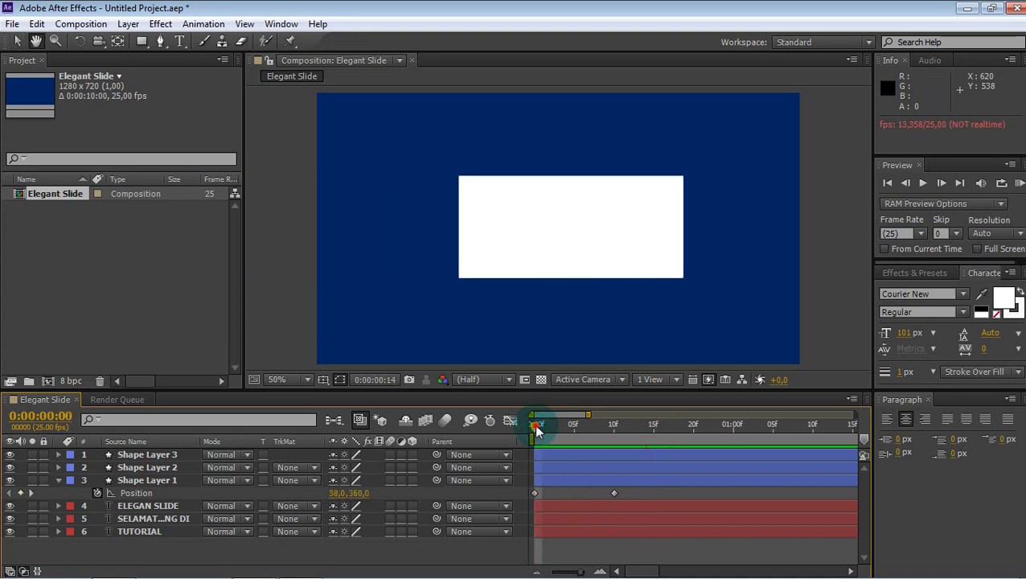
pyautogui.click(538, 431)
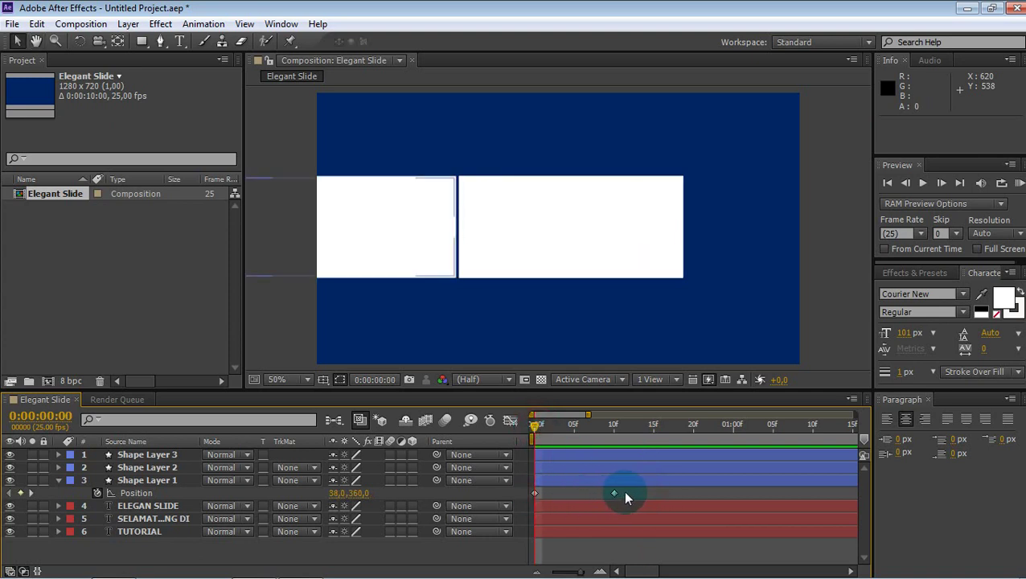
pyautogui.moveTo(625, 494); pyautogui.dragTo(524, 492)
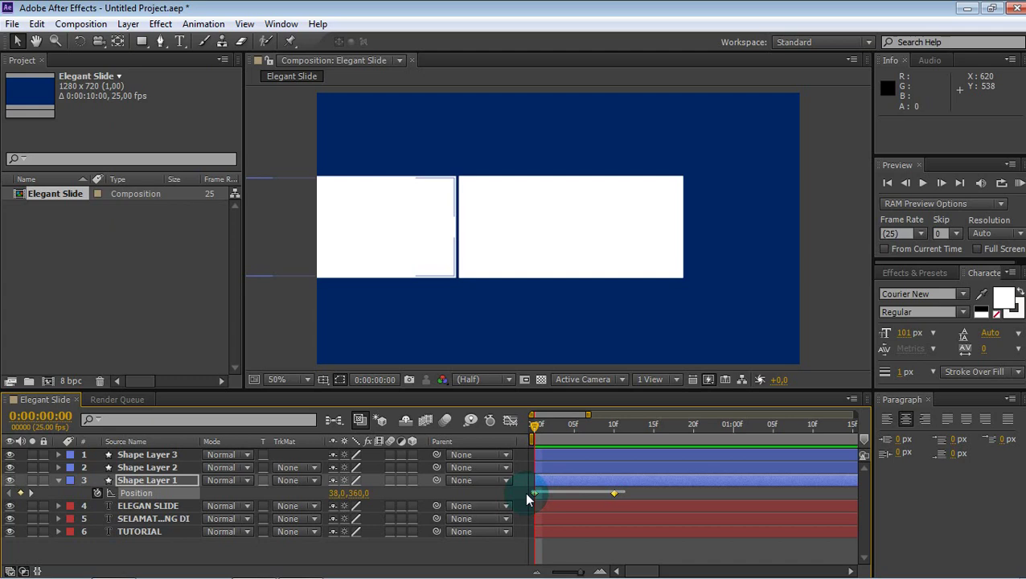
pyautogui.rightClick(613, 493)
pyautogui.moveTo(699, 487)
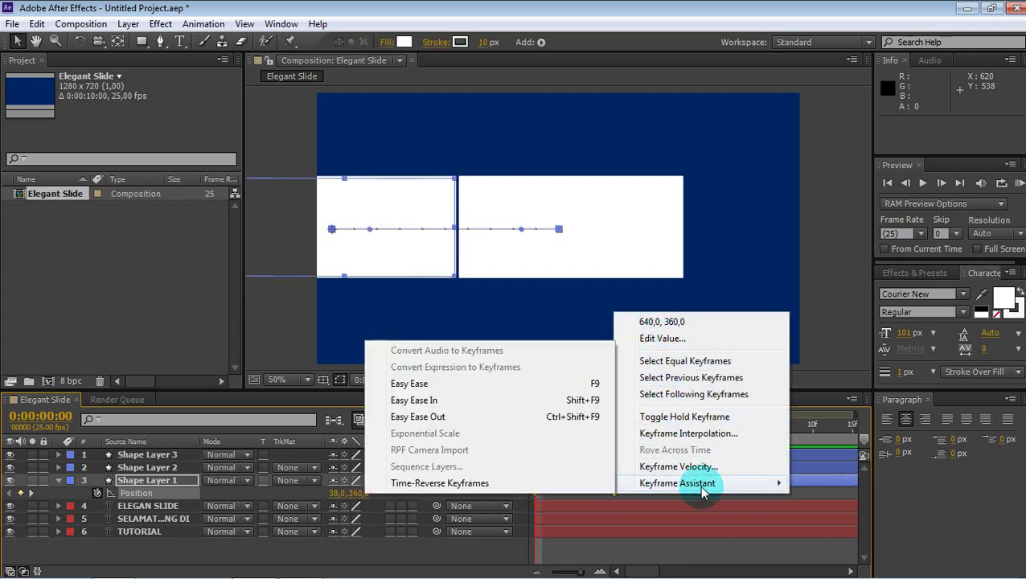
pyautogui.click(490, 383)
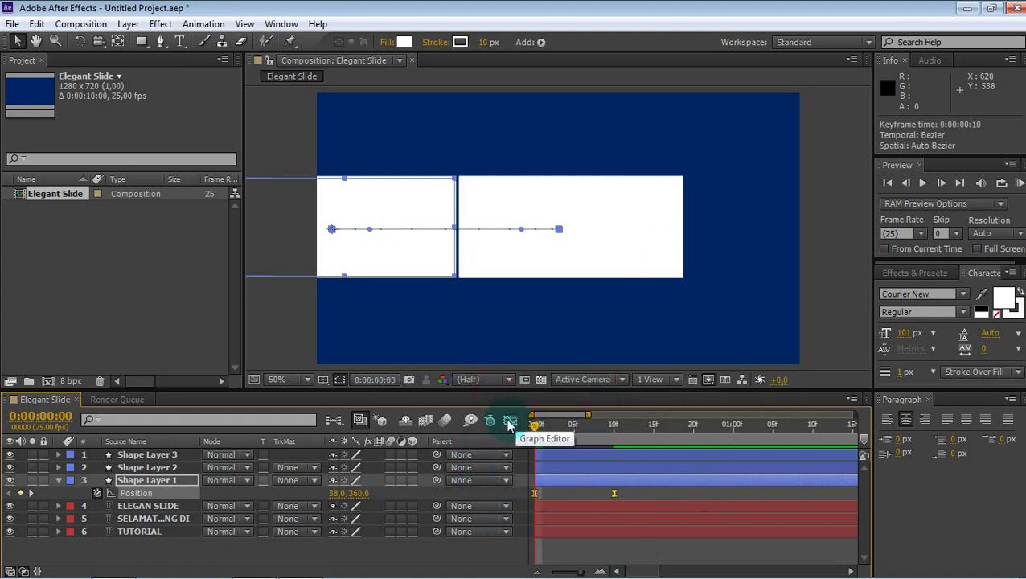
# Reshape Shape Layer 1's Position speed graph so the movement peaks early and slows gradually into the frame 10 keyframe.
pyautogui.click(510, 424)
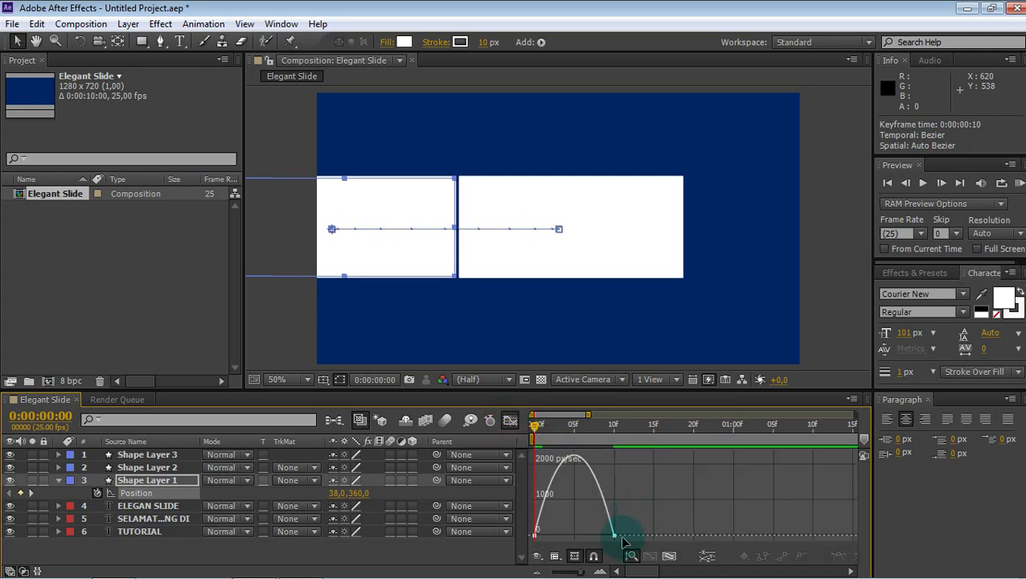
pyautogui.click(614, 536)
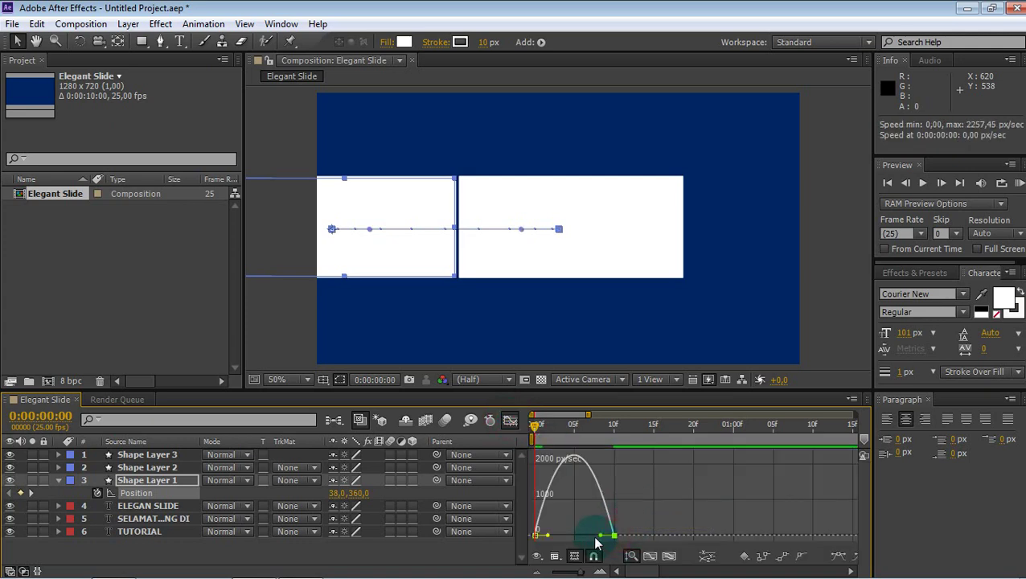
pyautogui.moveTo(601, 539); pyautogui.dragTo(549, 515)
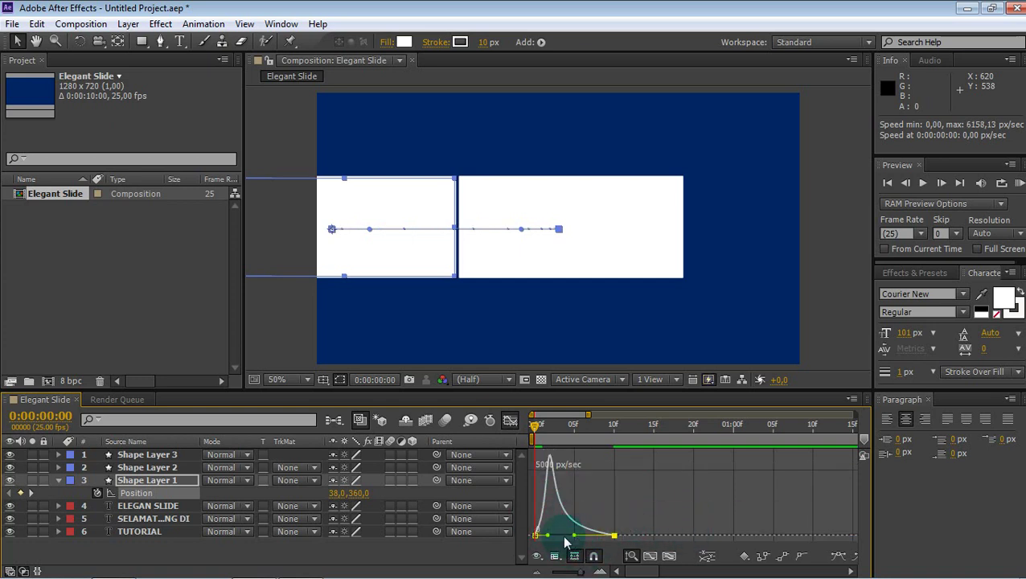
# Preview the eased slide-in several times from the start and return from the speed graph to the layer bars.
pyautogui.press('space')
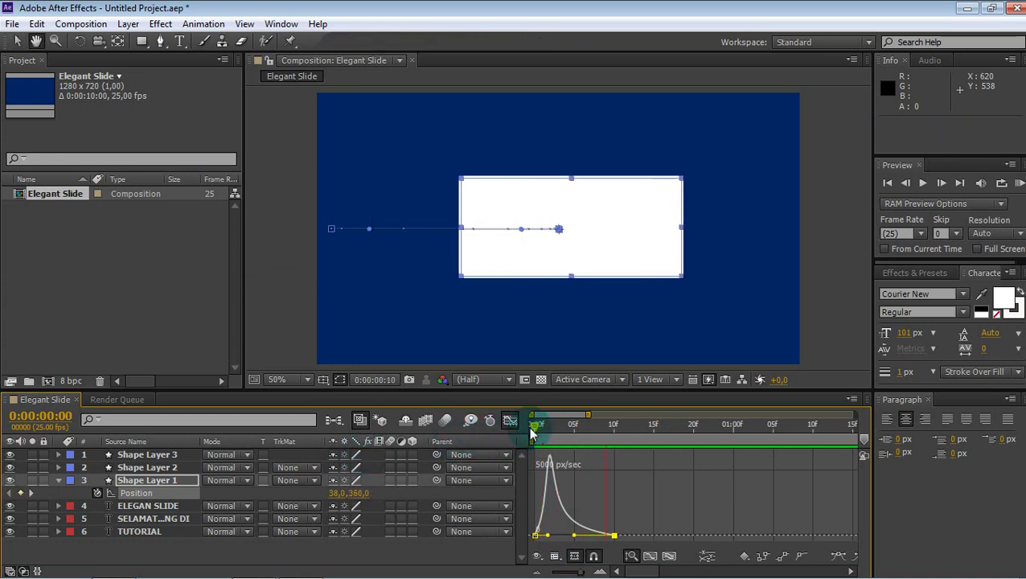
pyautogui.click(531, 426)
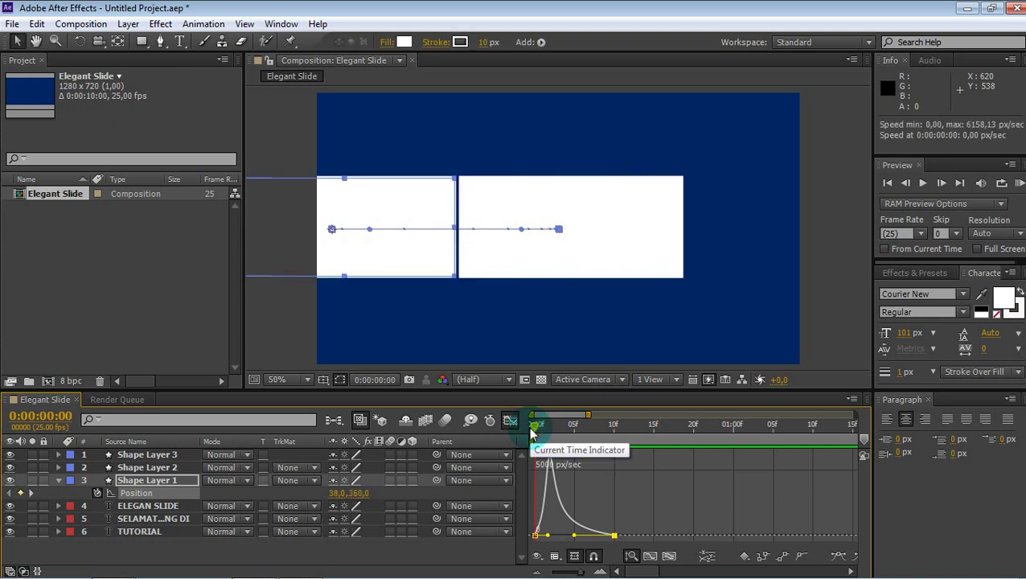
pyautogui.press('space')
pyautogui.click(531, 433)
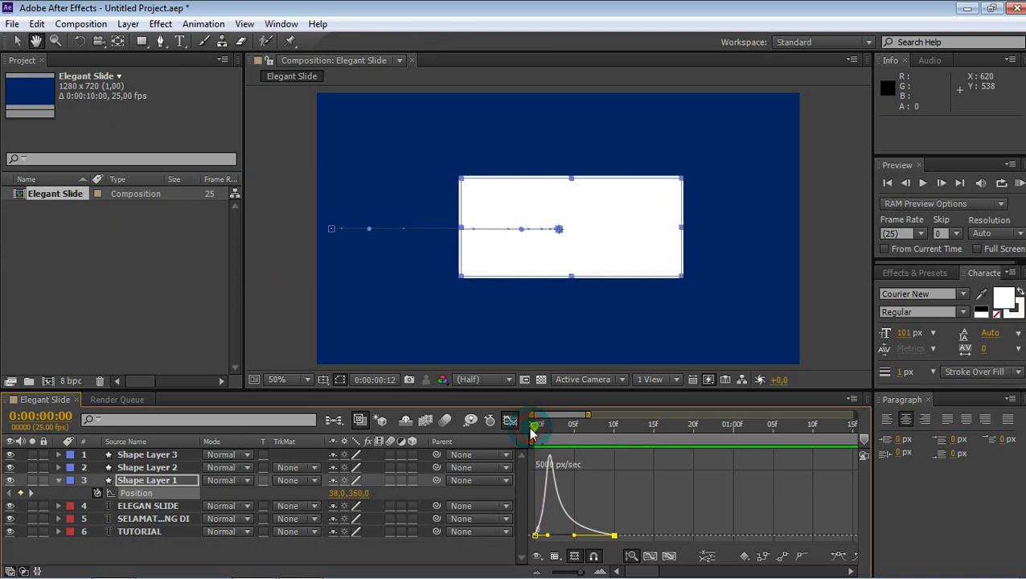
pyautogui.press('space')
pyautogui.click(531, 433)
pyautogui.click(509, 421)
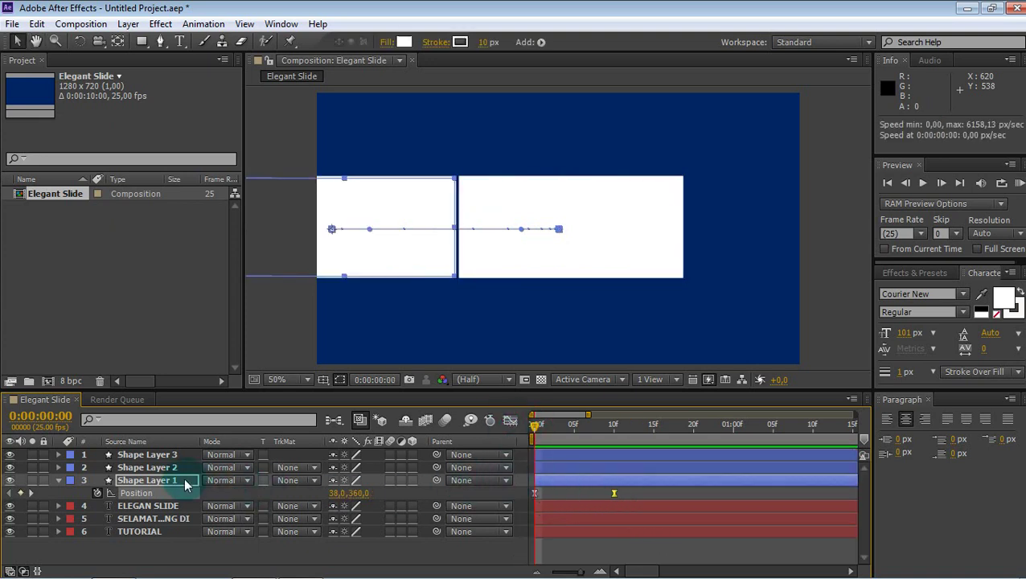
# Collapse Shape Layer 1's properties and set its track matte to Alpha Matte "Shape Layer 2".
pyautogui.click(58, 480)
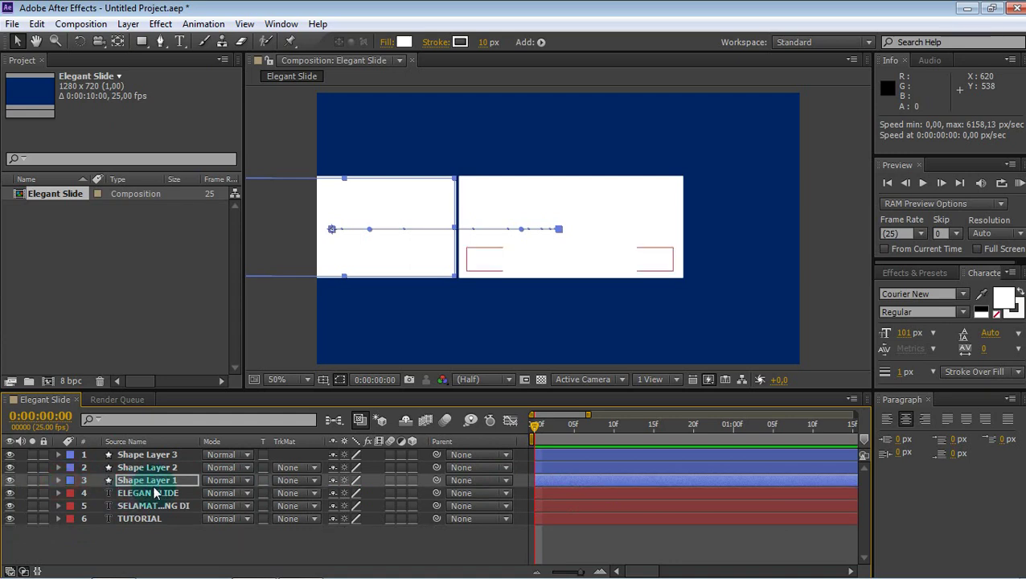
pyautogui.click(283, 480)
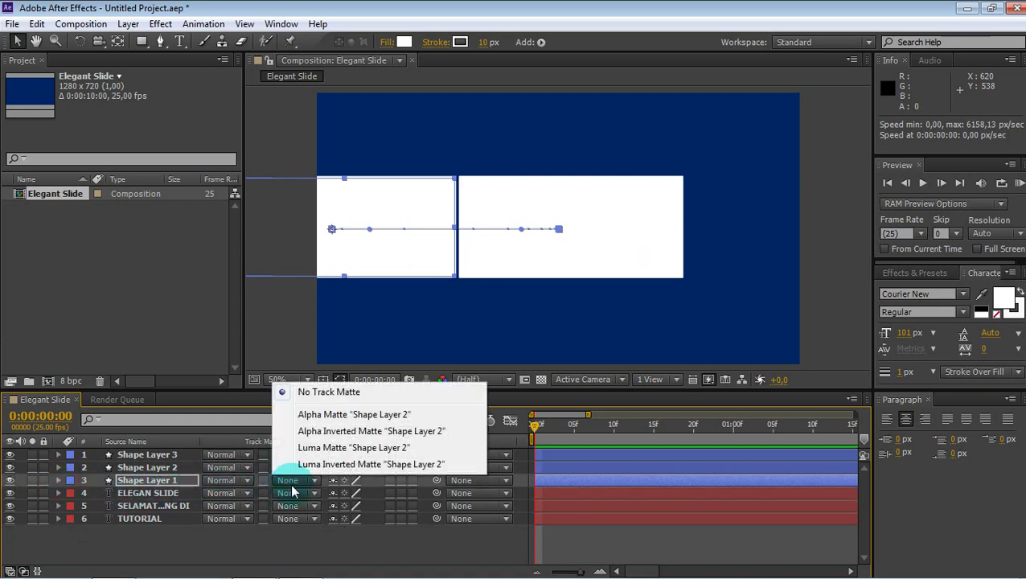
pyautogui.click(315, 415)
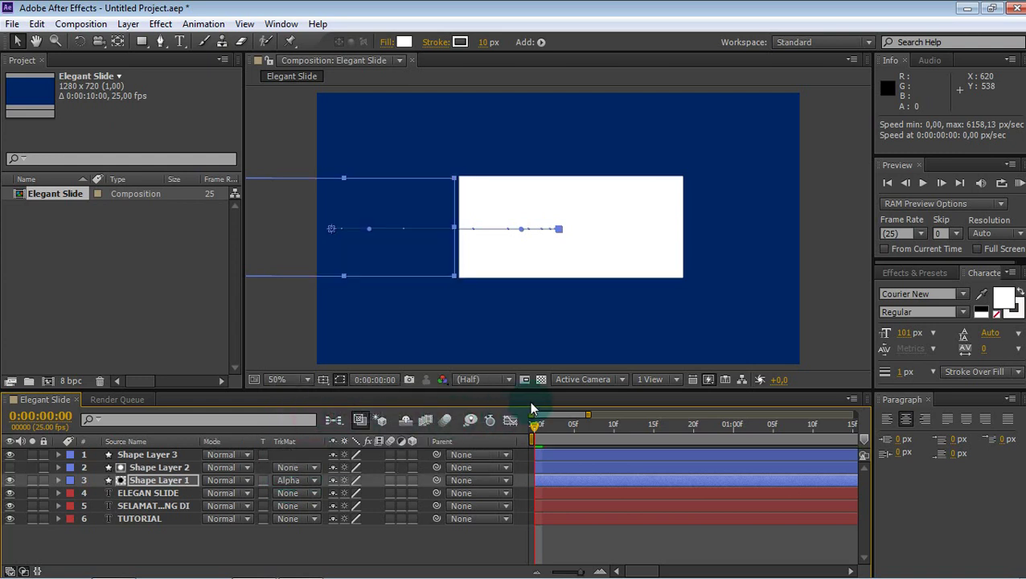
# Scrub the start of the animation and preview Shape Layer 3 soloed, ending with the solo off.
pyautogui.moveTo(534, 426)
pyautogui.mouseDown()
pyautogui.moveTo(597, 429)
pyautogui.moveTo(523, 433)
pyautogui.mouseUp()
pyautogui.click(32, 455)
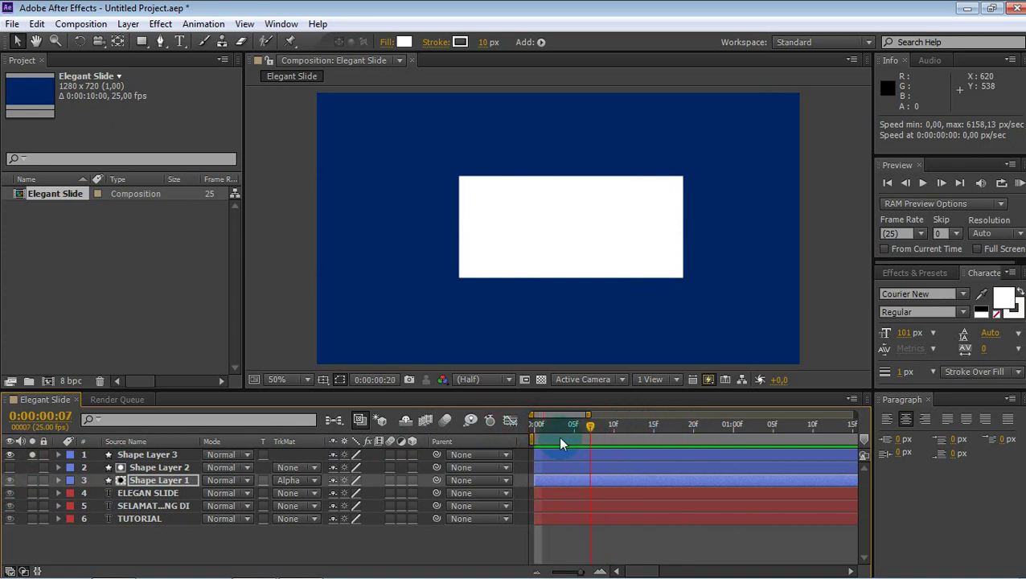
pyautogui.press('space')
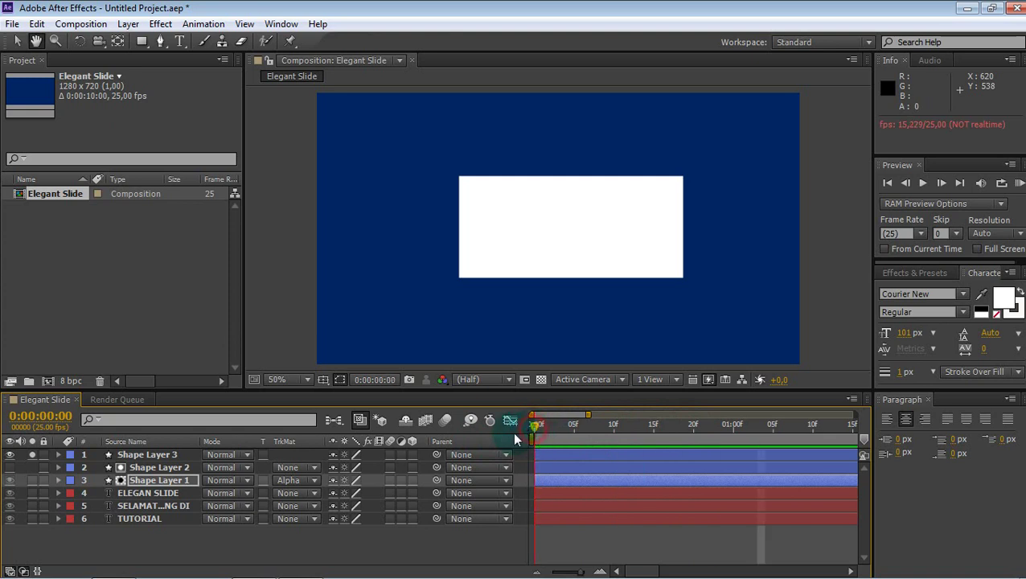
pyautogui.press('space')
pyautogui.click(32, 456)
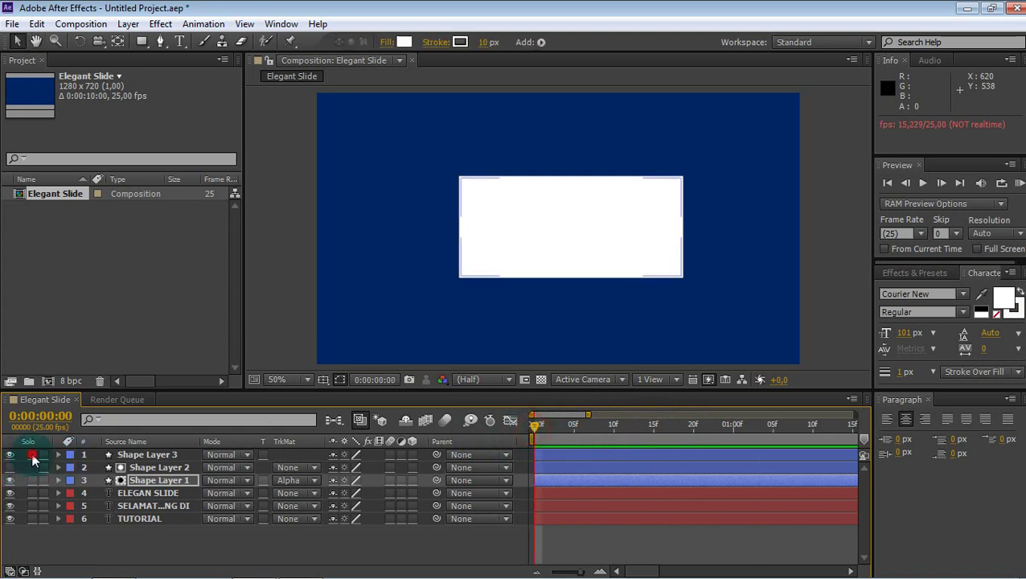
# Hide Shape Layer 3 and preview the matted rectangle sliding over the text lines.
pyautogui.click(11, 456)
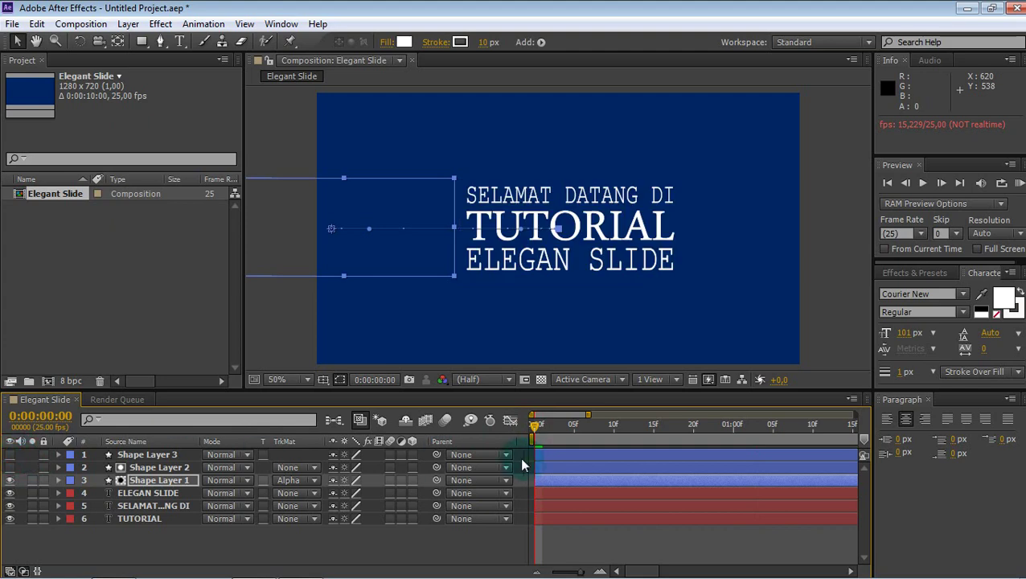
pyautogui.press('space')
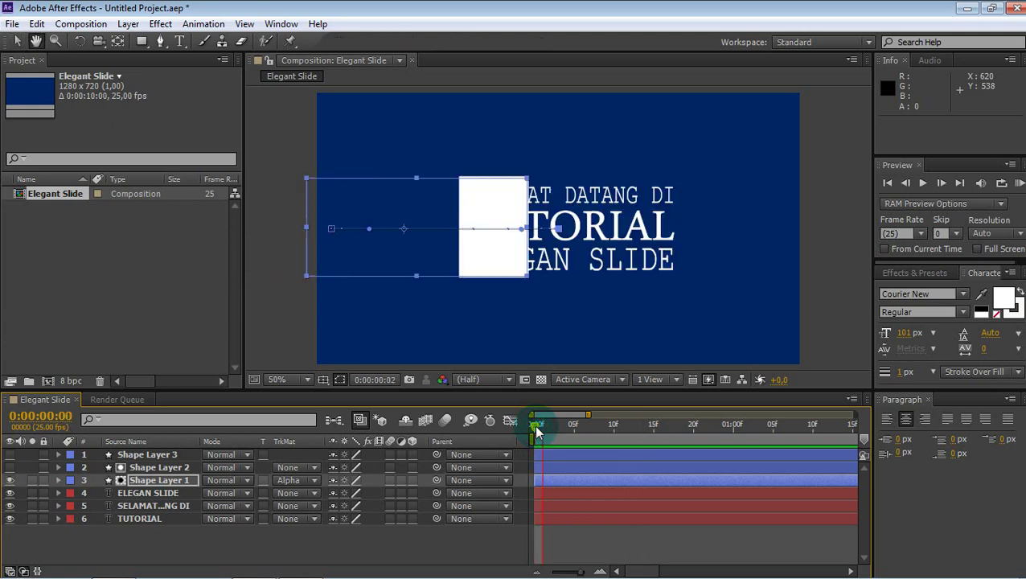
pyautogui.press('space')
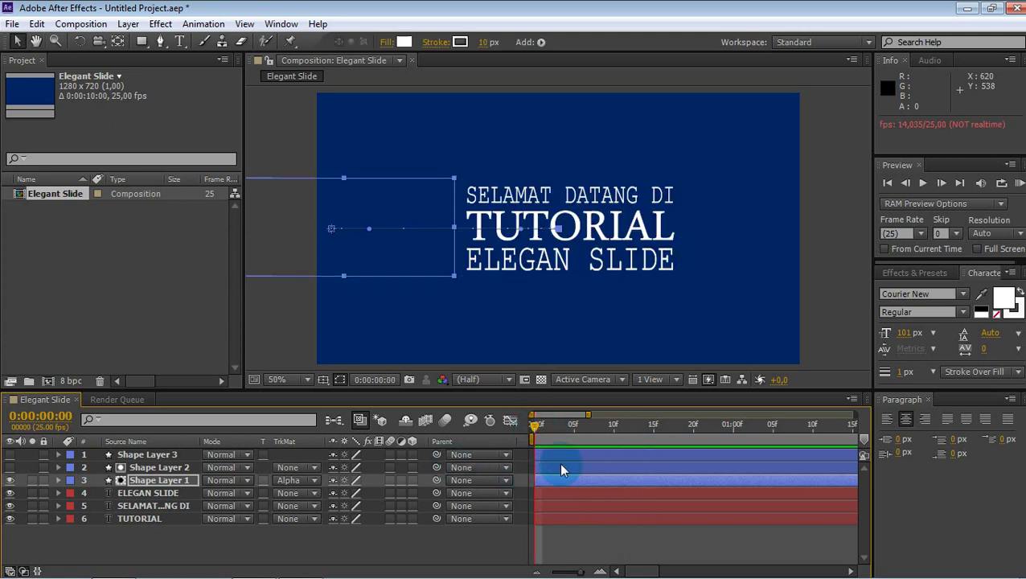
# Make Shape Layer 3 visible again and set its fill to None so only the outline is drawn.
pyautogui.hotkey('ctrl', 'Up')
pyautogui.hotkey('ctrl', 'Up')
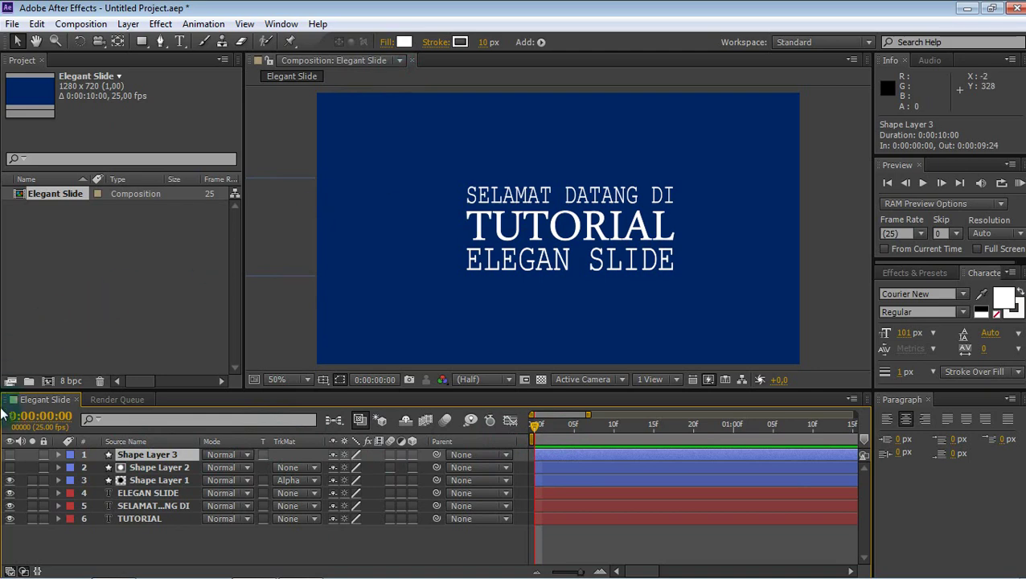
pyautogui.click(10, 455)
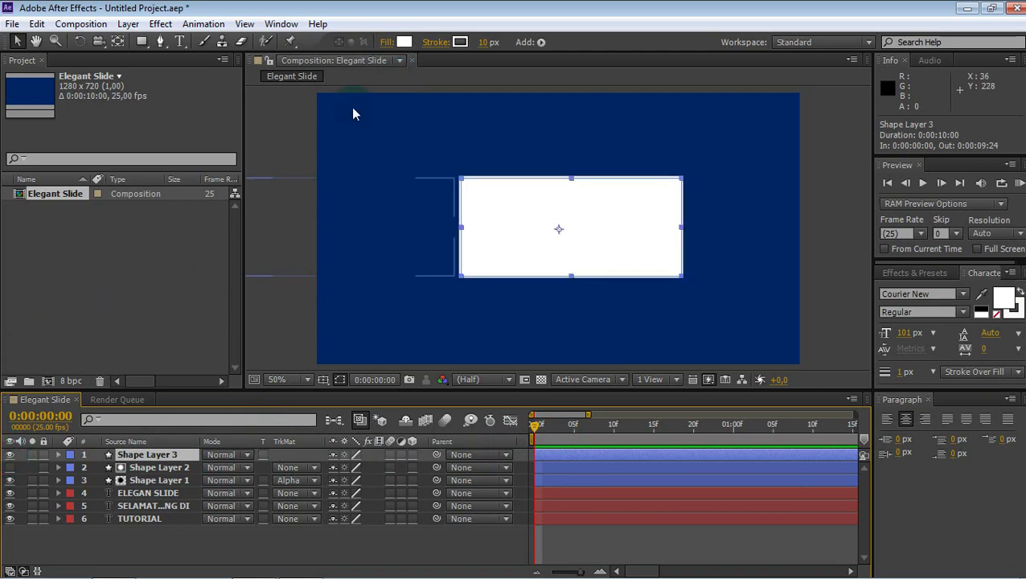
pyautogui.click(404, 42)
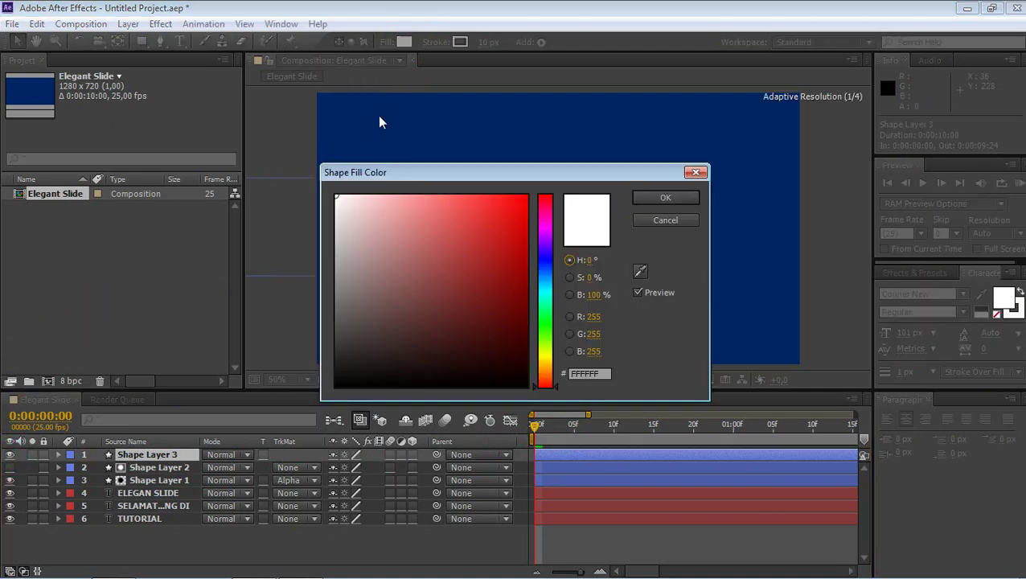
pyautogui.click(697, 174)
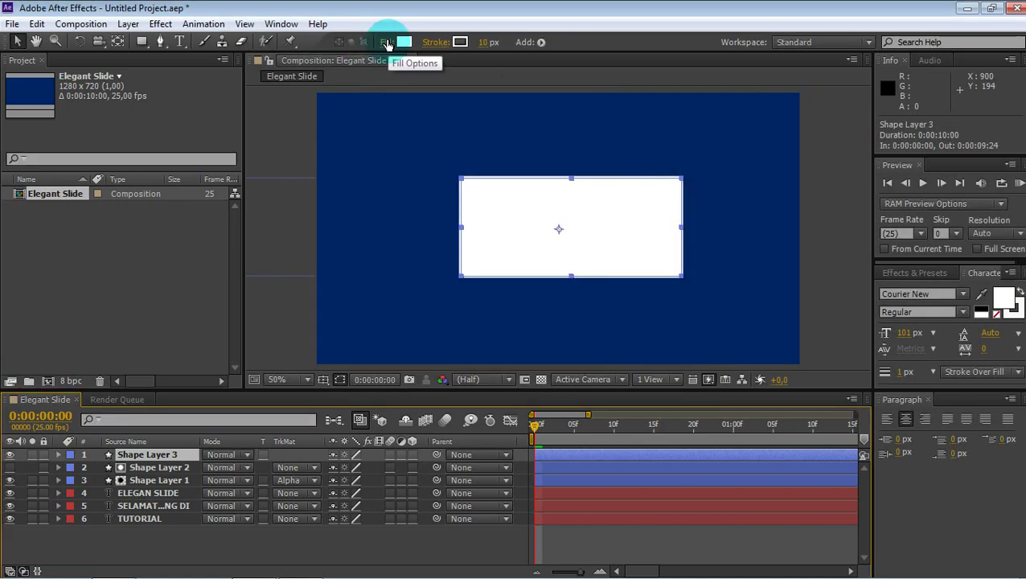
pyautogui.click(387, 43)
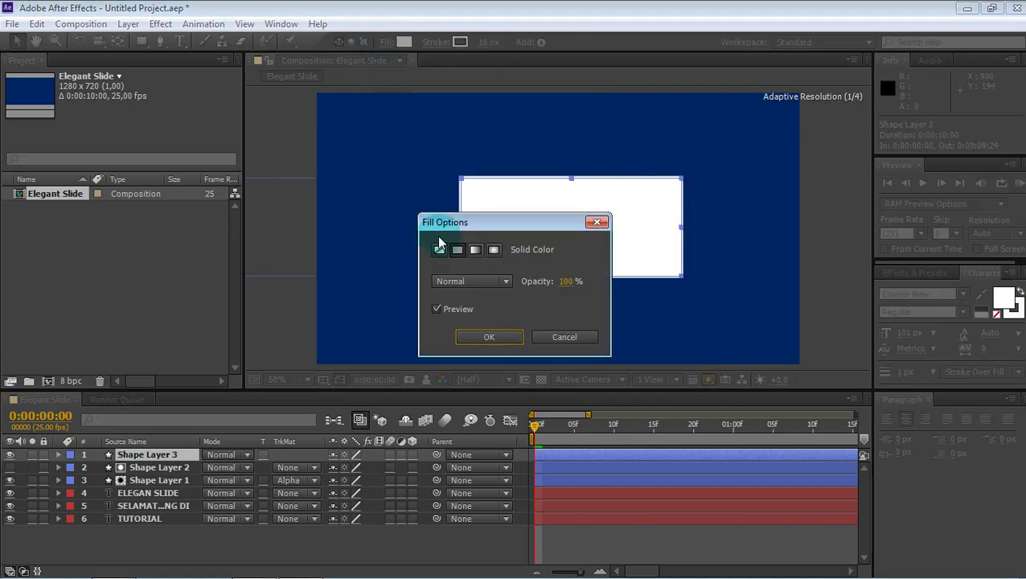
pyautogui.click(440, 252)
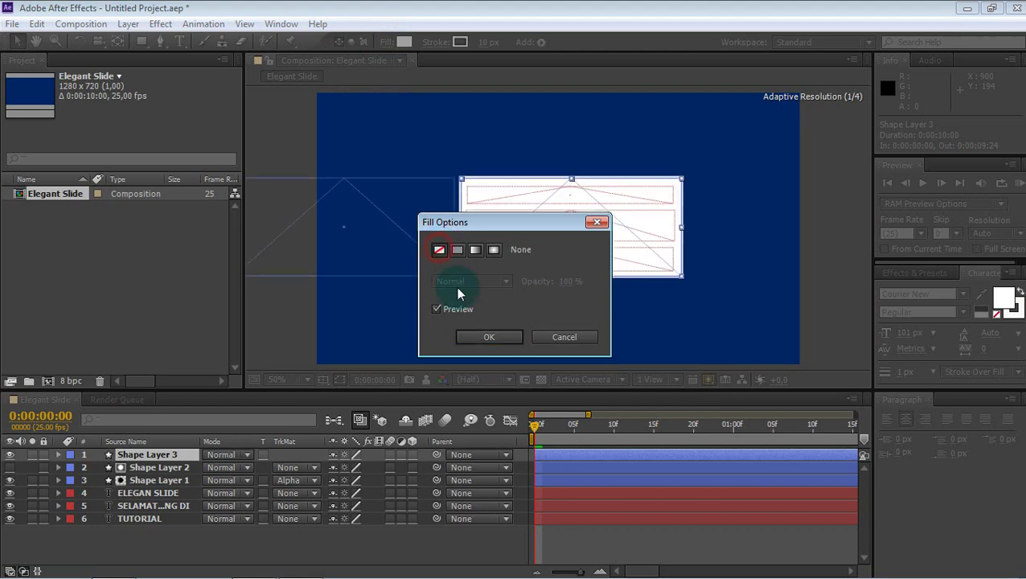
pyautogui.click(492, 338)
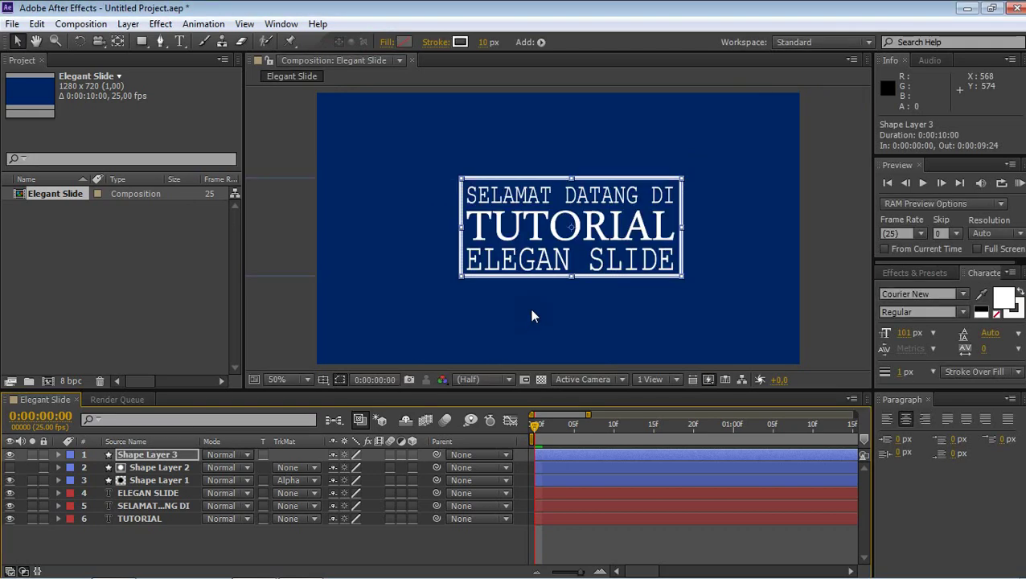
# Shift Shape Layer 3 in time to start at 0:00:00:10 and scrub from the beginning to check it.
pyautogui.moveTo(538, 423); pyautogui.dragTo(632, 455)
pyautogui.press('Home')
pyautogui.click(533, 428)
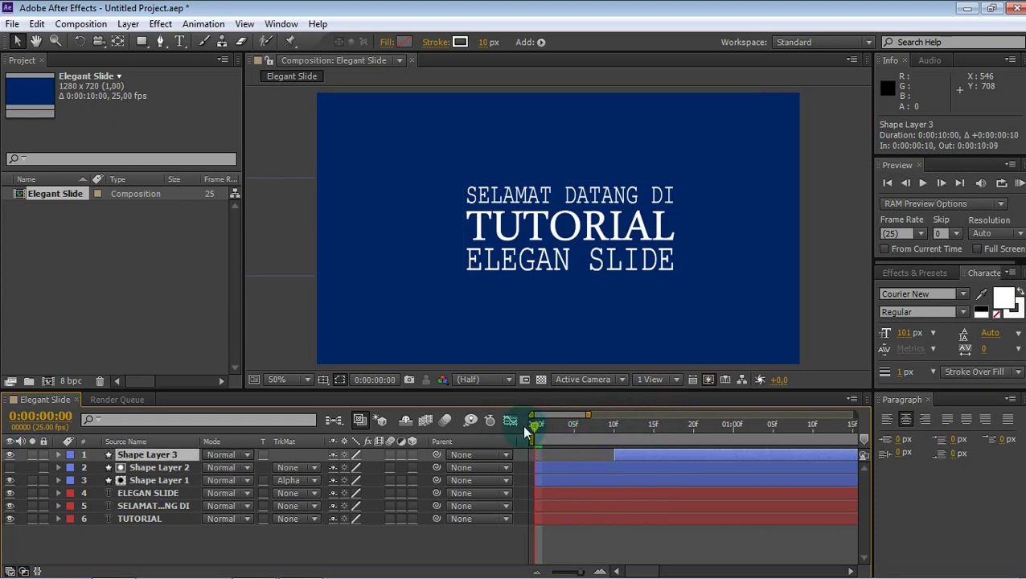
pyautogui.moveTo(536, 431); pyautogui.dragTo(614, 423)
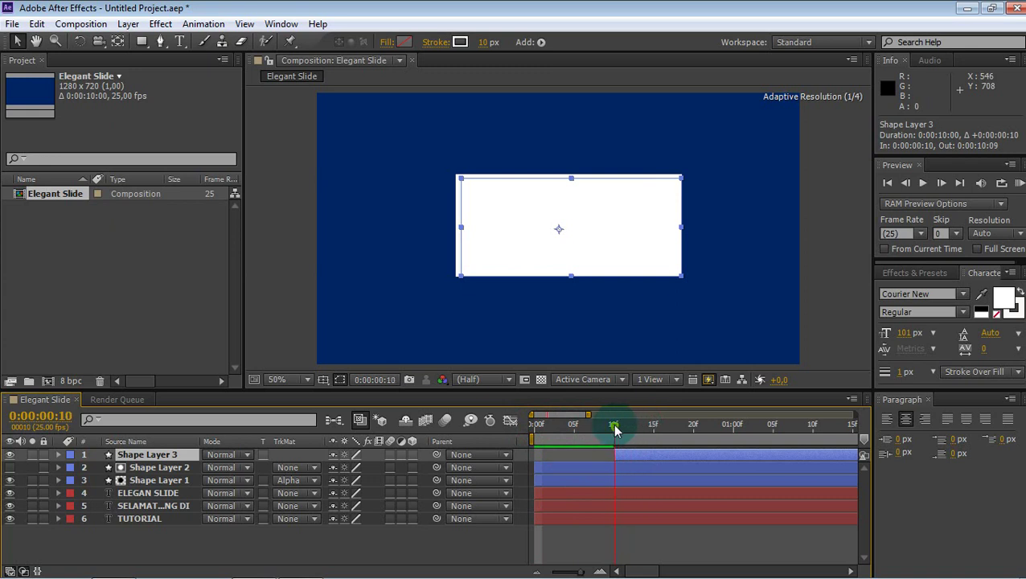
# Reveal the Position keyframes of Shape Layer 1 and move the current time to 0:00:00:20.
pyautogui.click(568, 479)
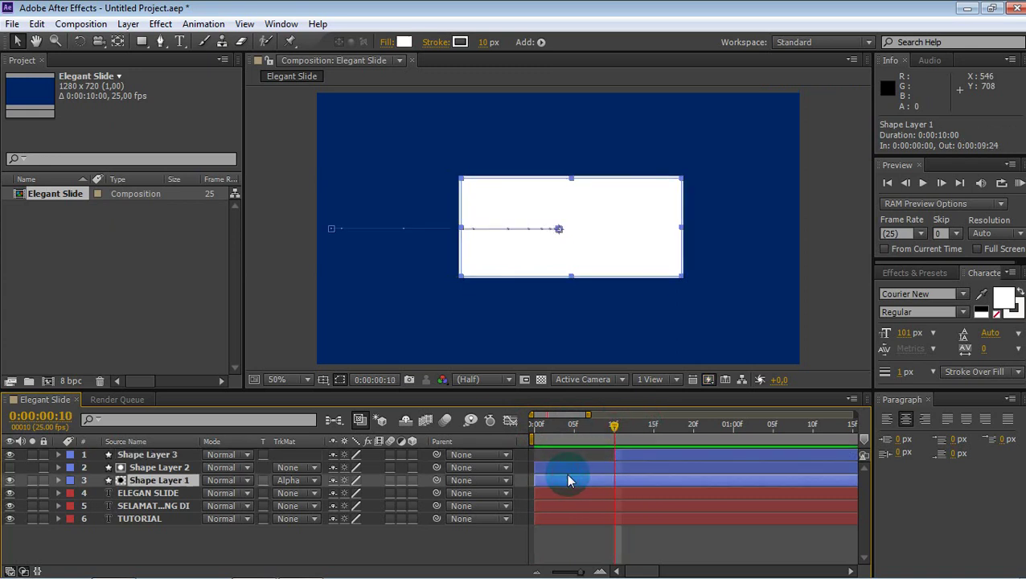
pyautogui.press('p')
pyautogui.click(616, 427)
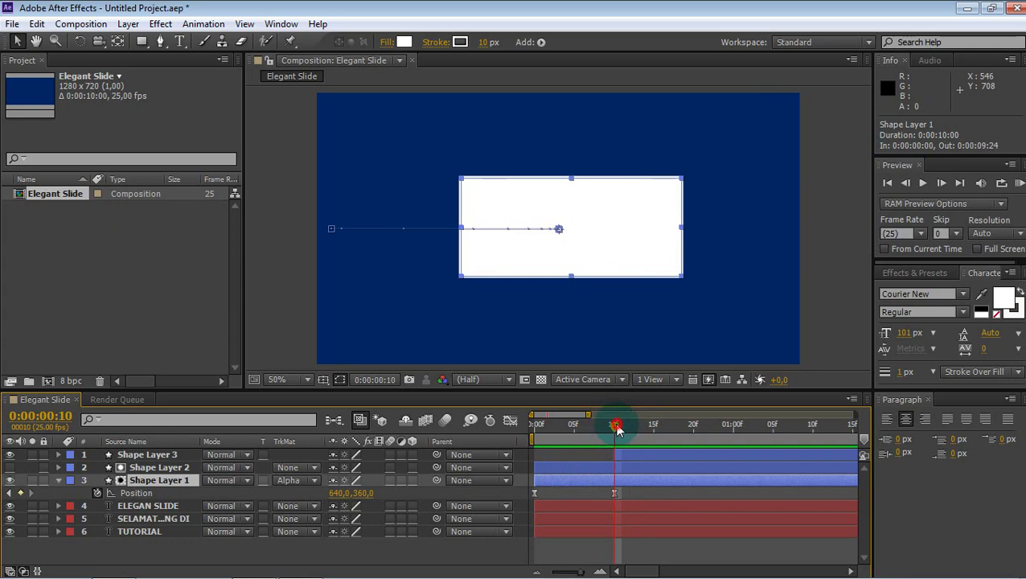
pyautogui.moveTo(694, 427)
pyautogui.mouseDown()
pyautogui.moveTo(538, 429)
pyautogui.moveTo(695, 431)
pyautogui.mouseUp()
pyautogui.click(129, 480)
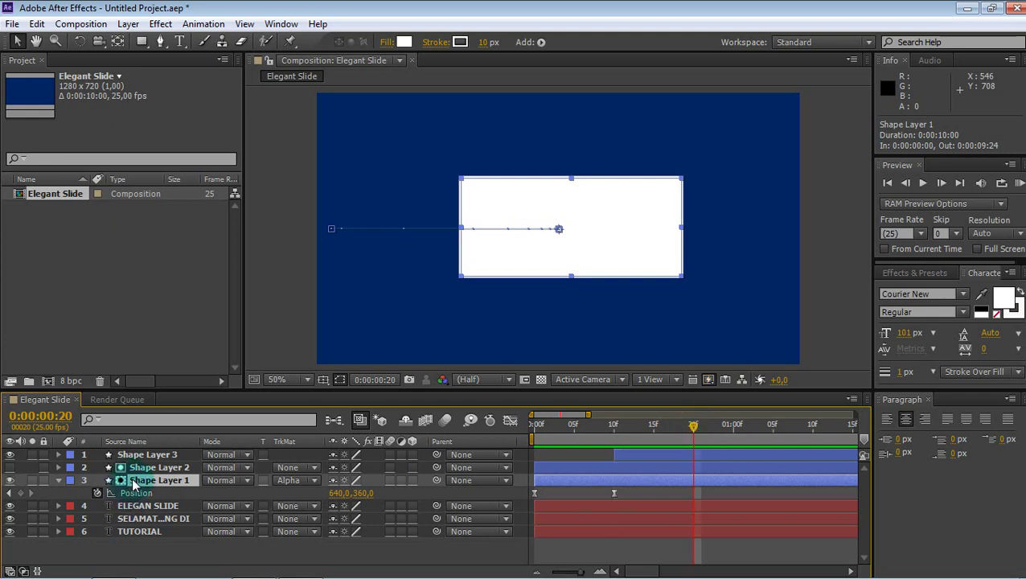
pyautogui.click(390, 488)
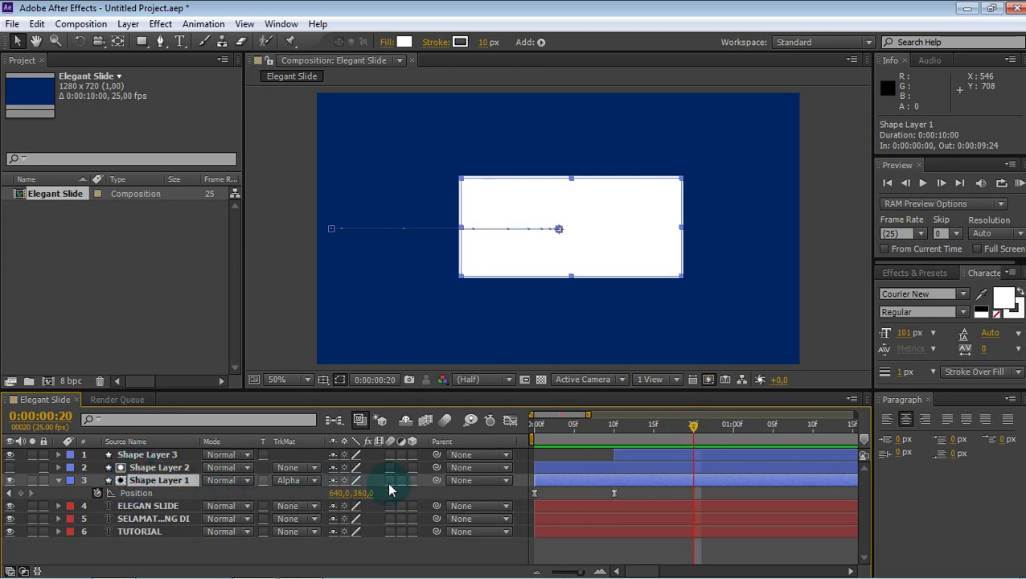
# Copy Shape Layer 1's first Position keyframe and paste it at 0:00:00:20 so the rectangle slides back out.
pyautogui.click(534, 492)
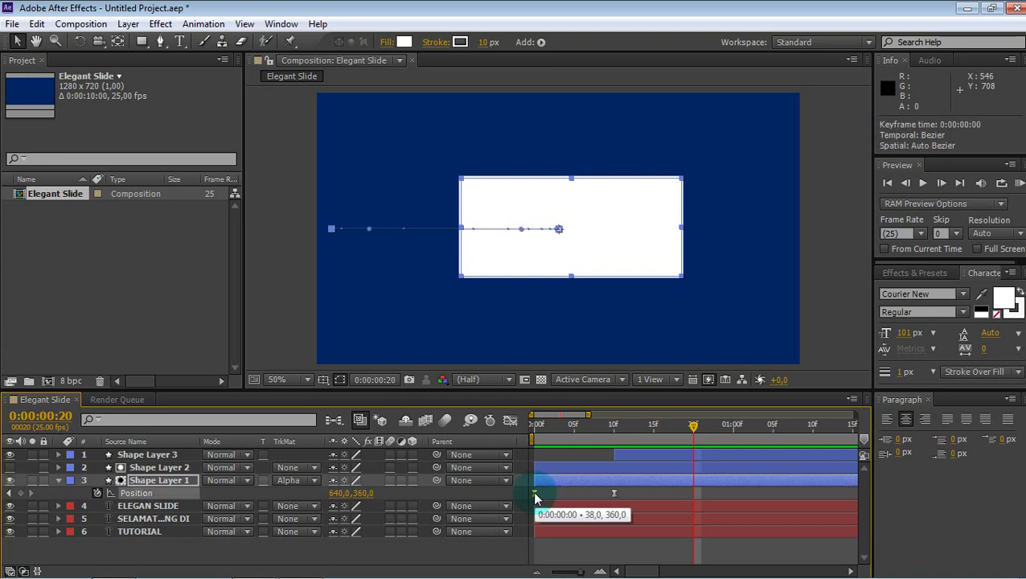
pyautogui.hotkey('ctrl', 'c')
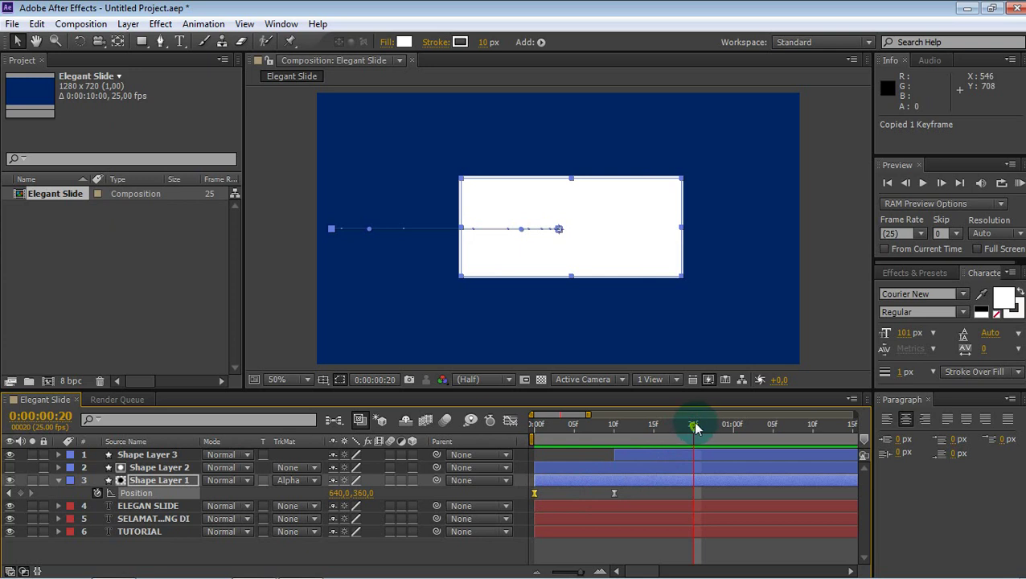
pyautogui.moveTo(695, 422); pyautogui.dragTo(662, 427)
pyautogui.click(535, 493)
pyautogui.moveTo(694, 426); pyautogui.dragTo(685, 430)
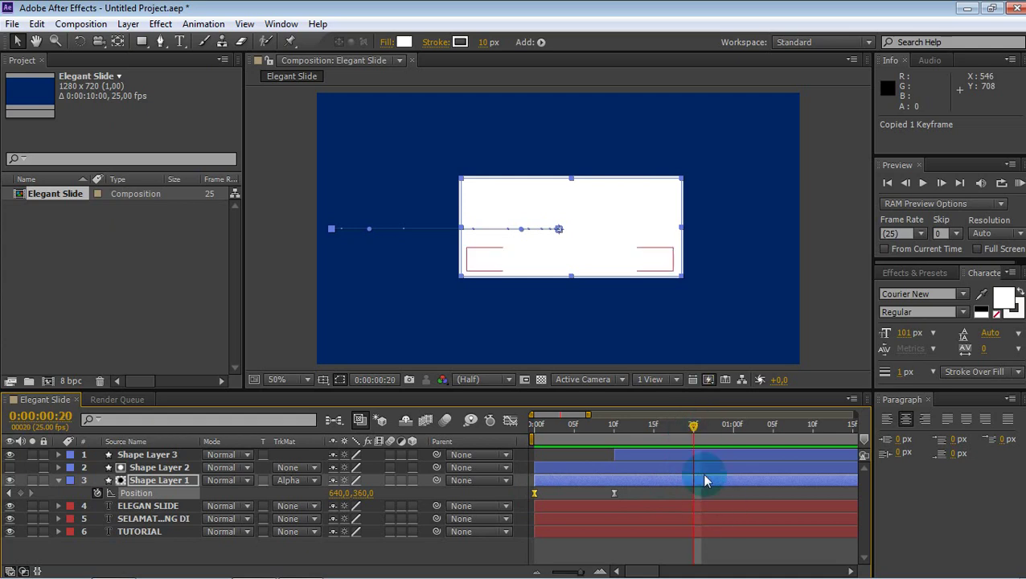
pyautogui.click(693, 493)
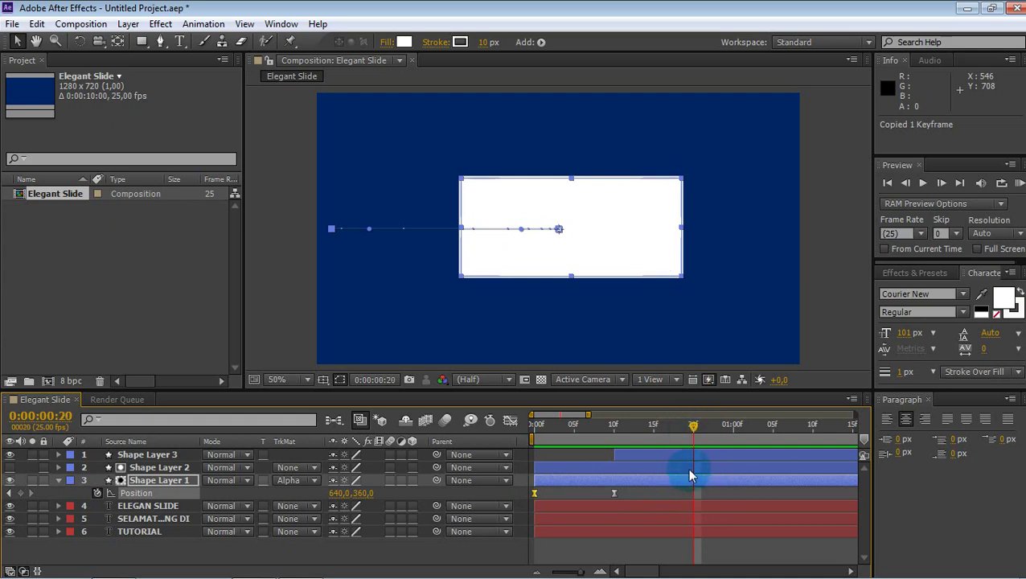
pyautogui.click(691, 426)
pyautogui.moveTo(695, 433); pyautogui.dragTo(698, 525)
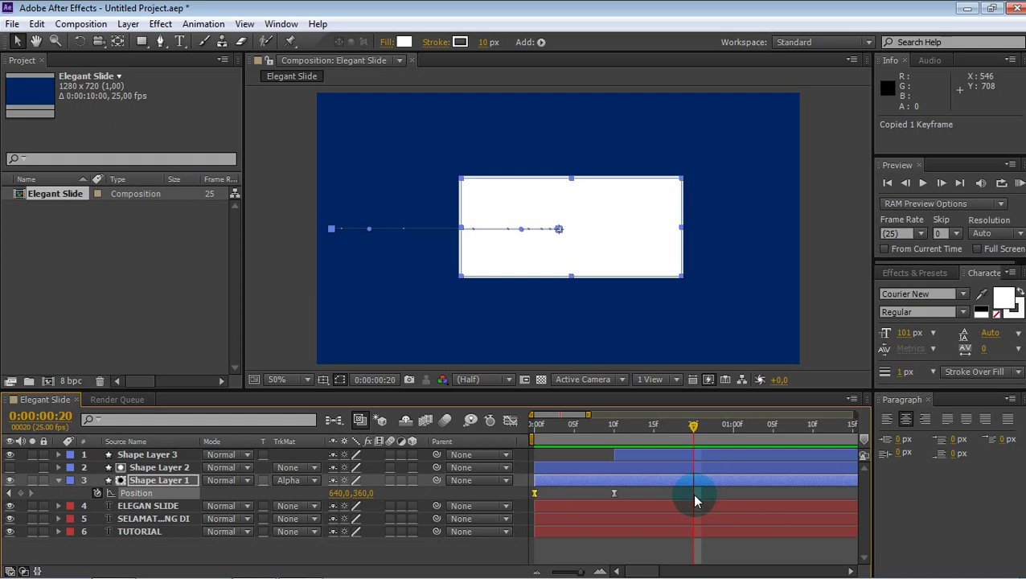
pyautogui.hotkey('ctrl', 'v')
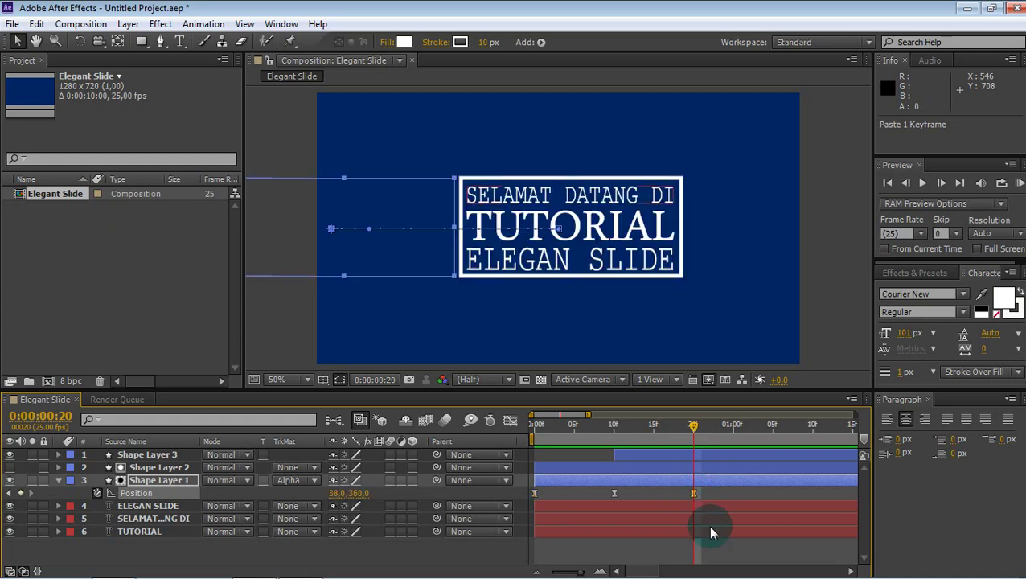
# Preview the rectangle sliding in and out from the start of the composition, finishing at 0:00:00:00.
pyautogui.moveTo(697, 433)
pyautogui.mouseDown()
pyautogui.moveTo(535, 436)
pyautogui.moveTo(692, 441)
pyautogui.mouseUp()
pyautogui.press('space')
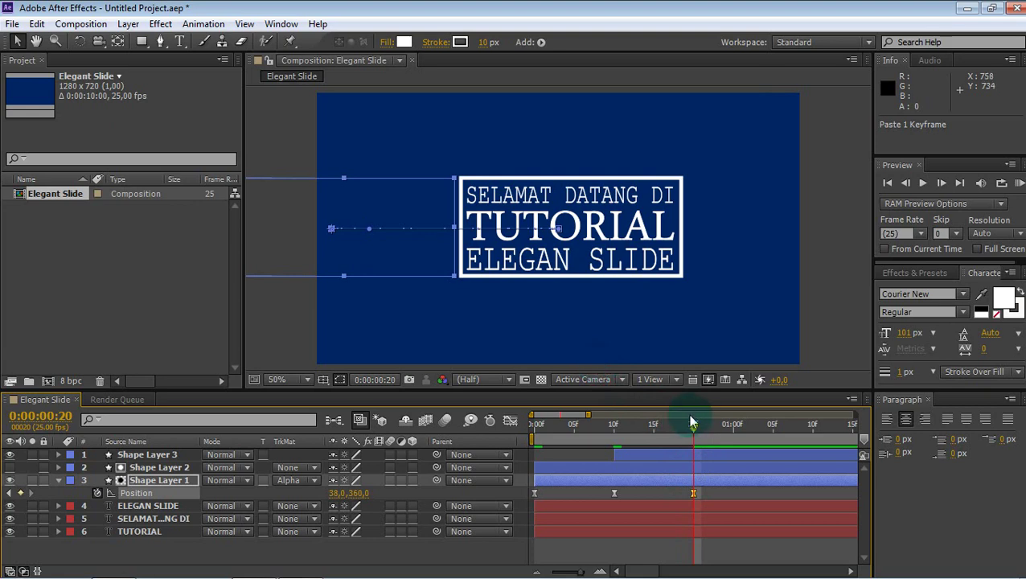
pyautogui.moveTo(674, 435); pyautogui.dragTo(524, 435)
pyautogui.press('space')
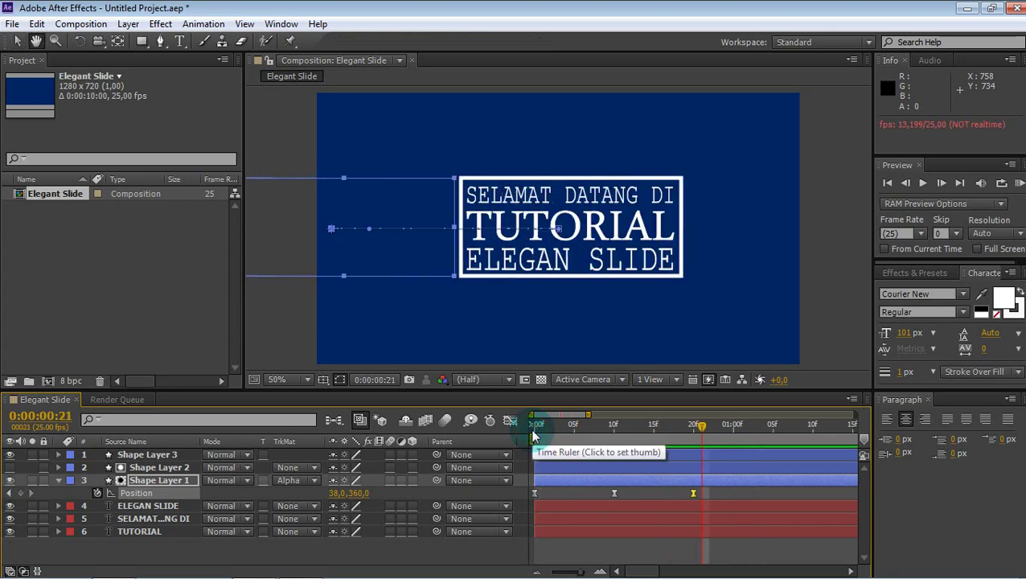
pyautogui.press('space')
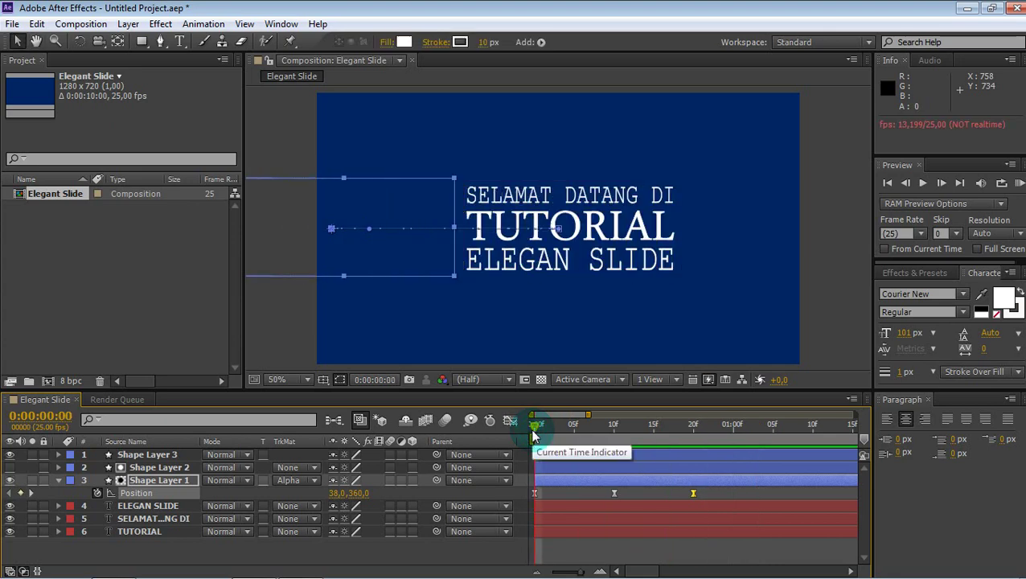
pyautogui.press('space')
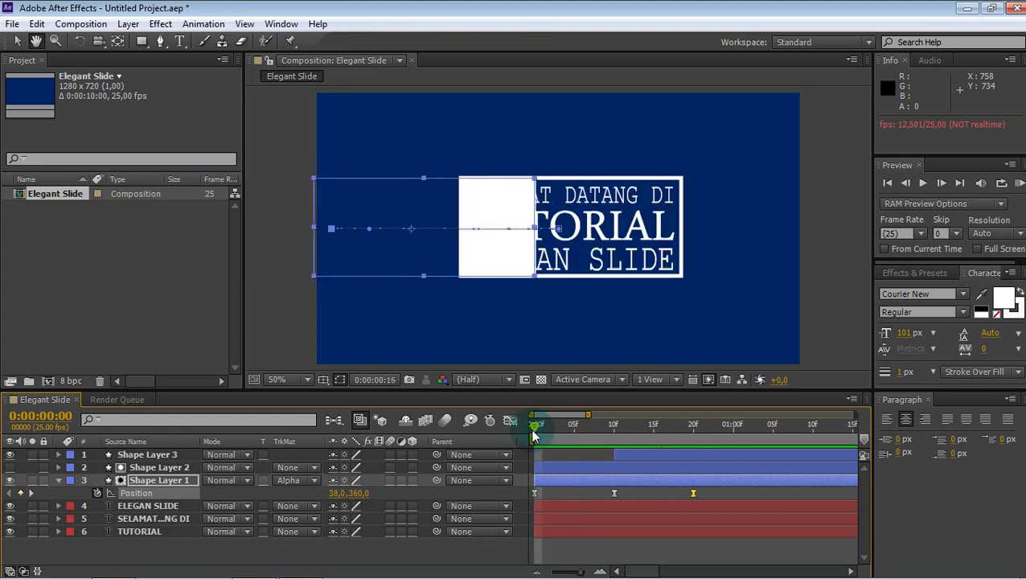
pyautogui.press('space')
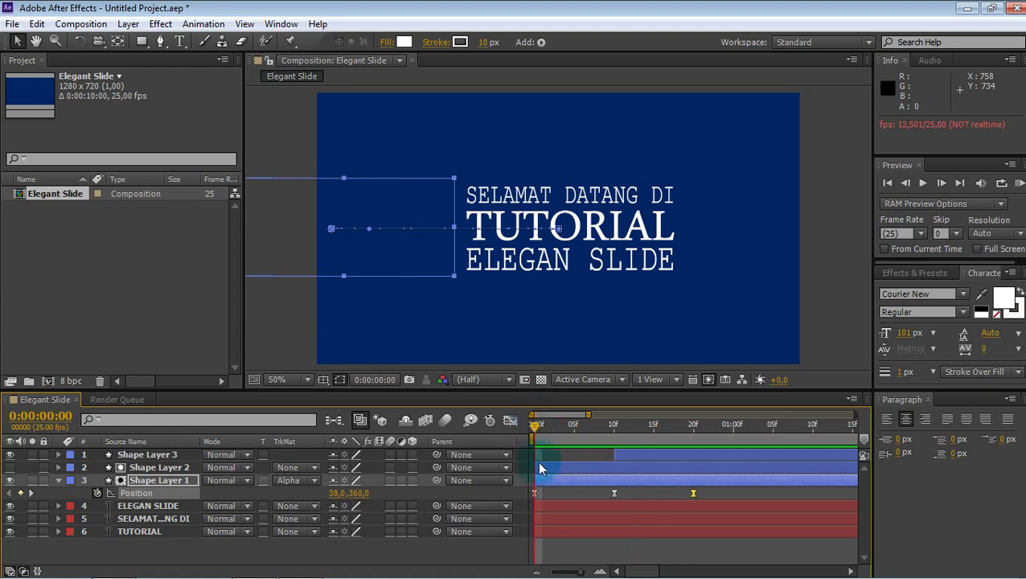
# Create a new empty shape layer and place it directly above the TUTORIAL text layer.
pyautogui.click(548, 509)
pyautogui.click(703, 483)
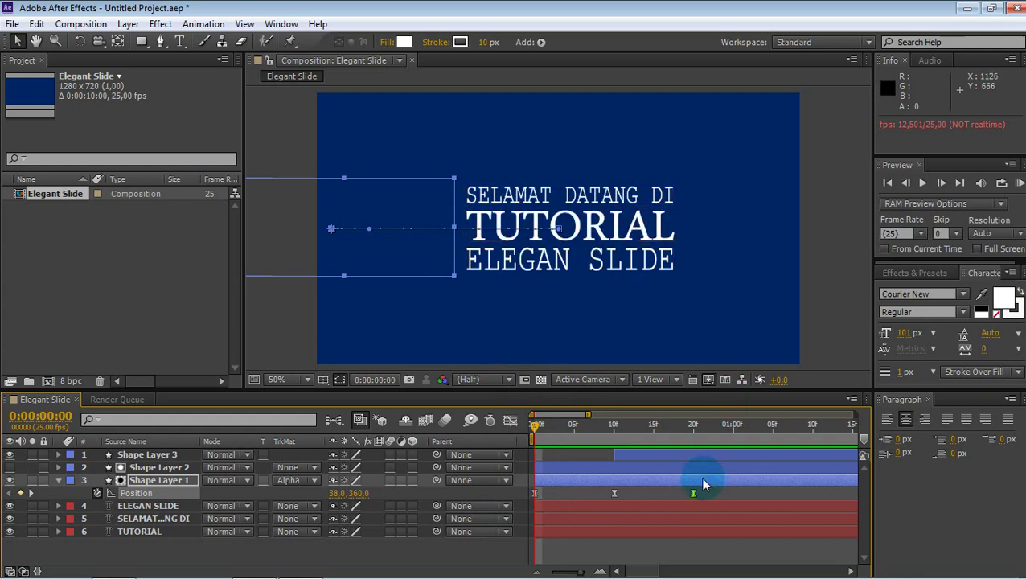
pyautogui.click(540, 518)
pyautogui.click(554, 531)
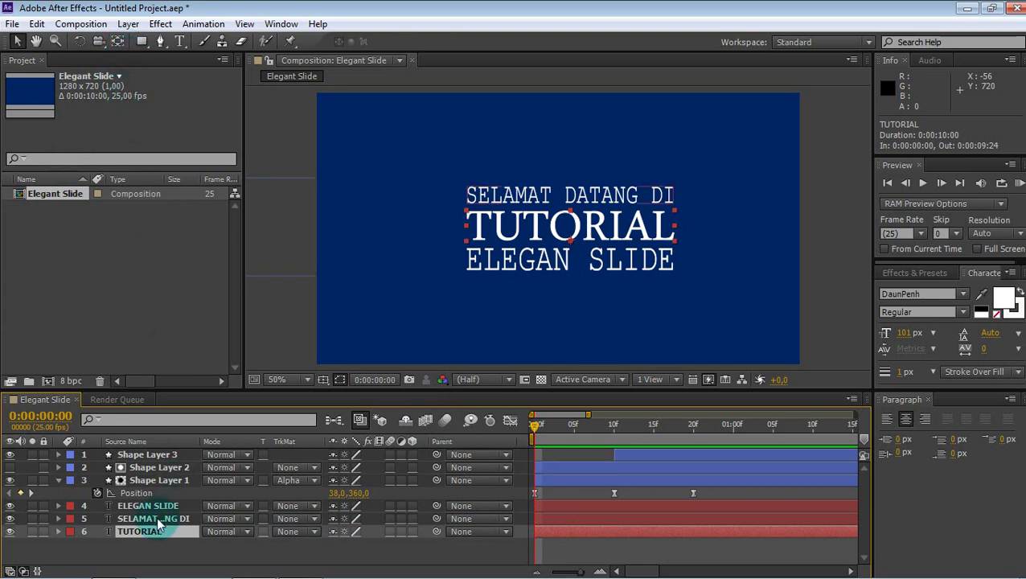
pyautogui.rightClick(135, 561)
pyautogui.moveTo(211, 394)
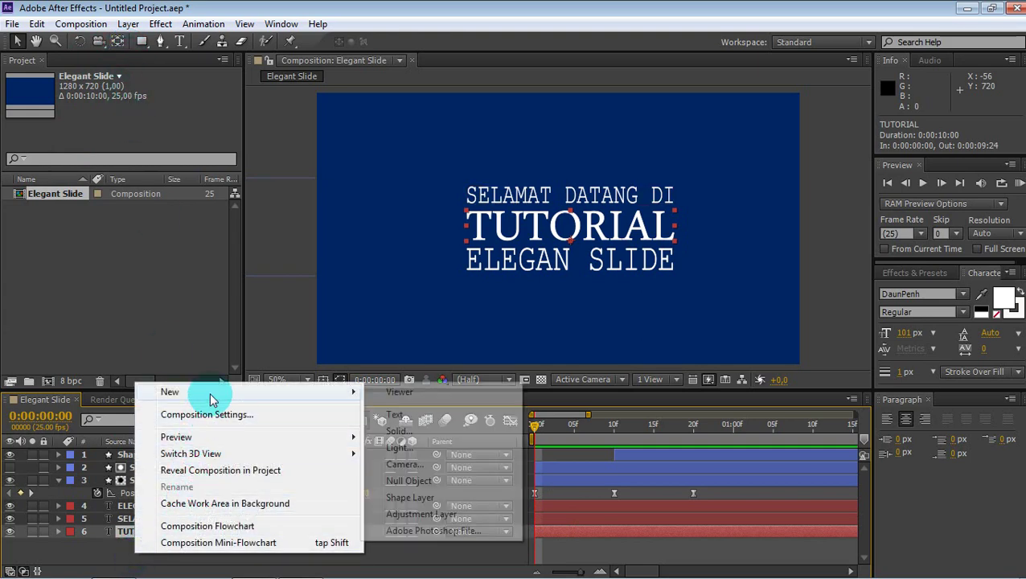
pyautogui.click(412, 496)
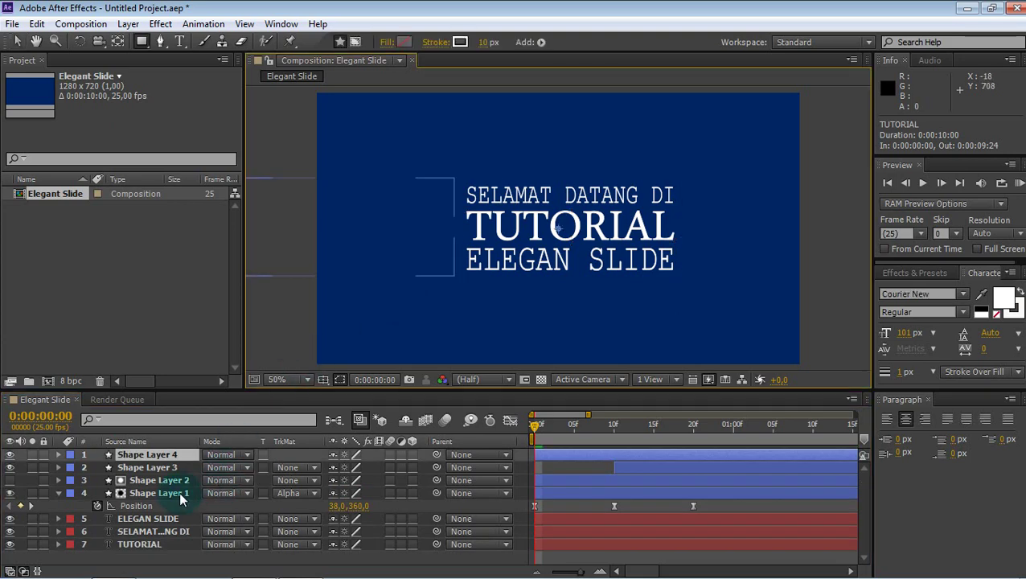
pyautogui.moveTo(172, 461); pyautogui.dragTo(171, 538)
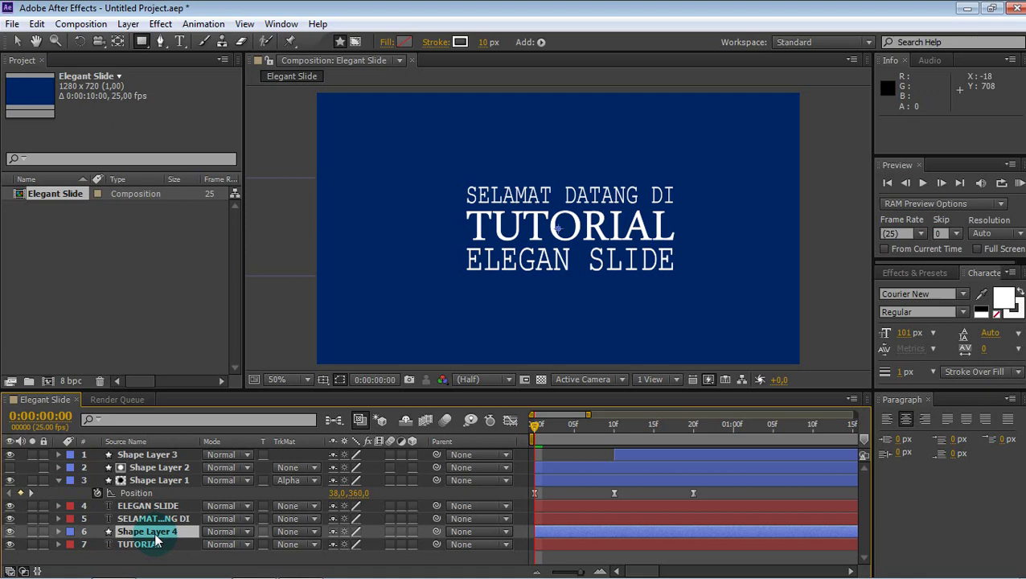
# Duplicate the new shape layer twice, placing the copies directly above the SELAMAT DATANG DI and ELEGAN SLIDE layers, and collapse Shape Layer 1.
pyautogui.hotkey('ctrl', 'd')
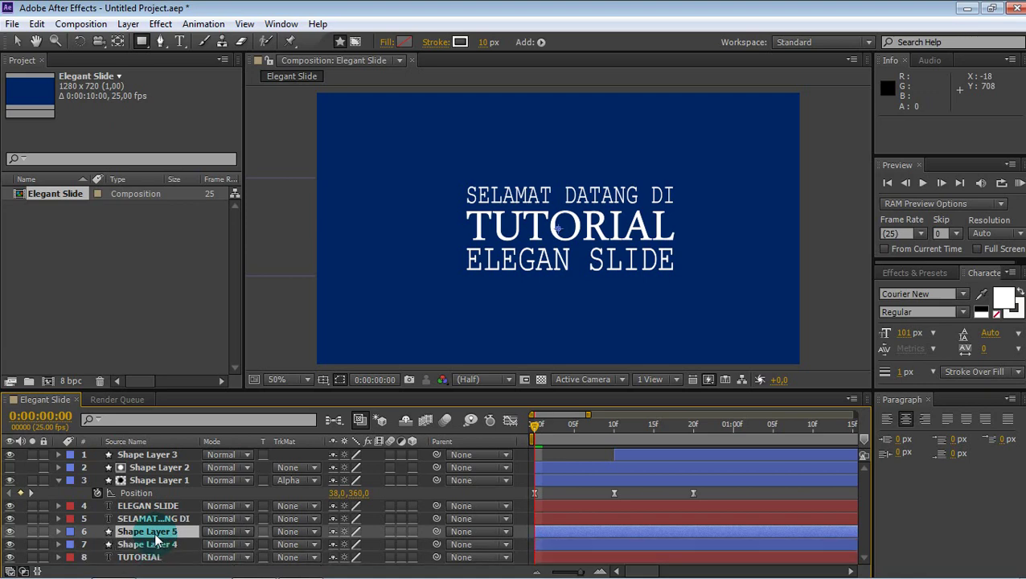
pyautogui.hotkey('ctrl', 'd')
pyautogui.moveTo(155, 537); pyautogui.dragTo(153, 502)
pyautogui.click(155, 544)
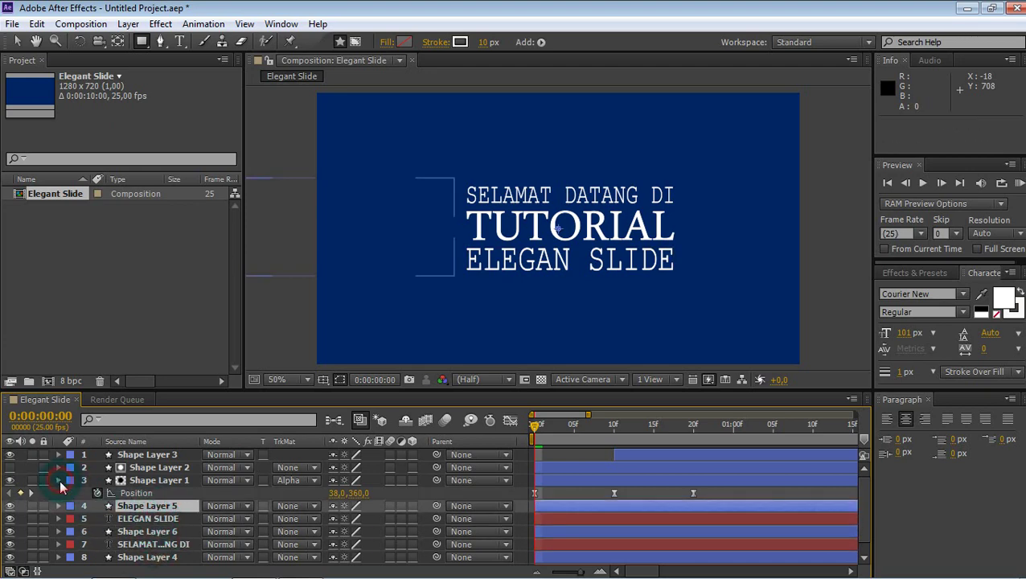
pyautogui.click(58, 482)
# Shift the three text layers together with Shape Layers 4 and 6 in time to start at 0:00:00:20.
pyautogui.click(145, 547)
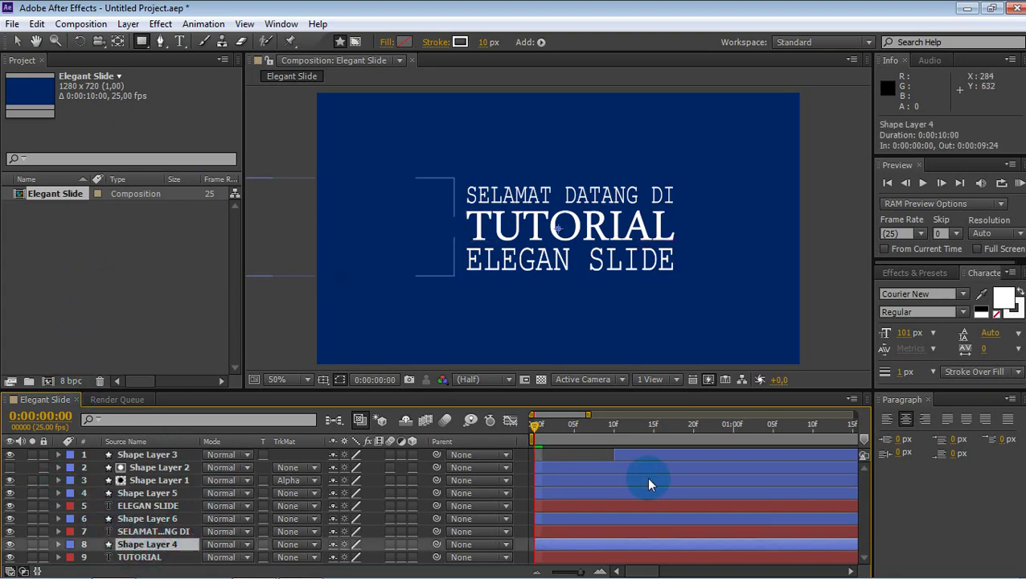
pyautogui.keyDown('ctrl'); pyautogui.click(555, 555); pyautogui.keyUp('ctrl')
pyautogui.keyDown('ctrl'); pyautogui.click(556, 530); pyautogui.keyUp('ctrl')
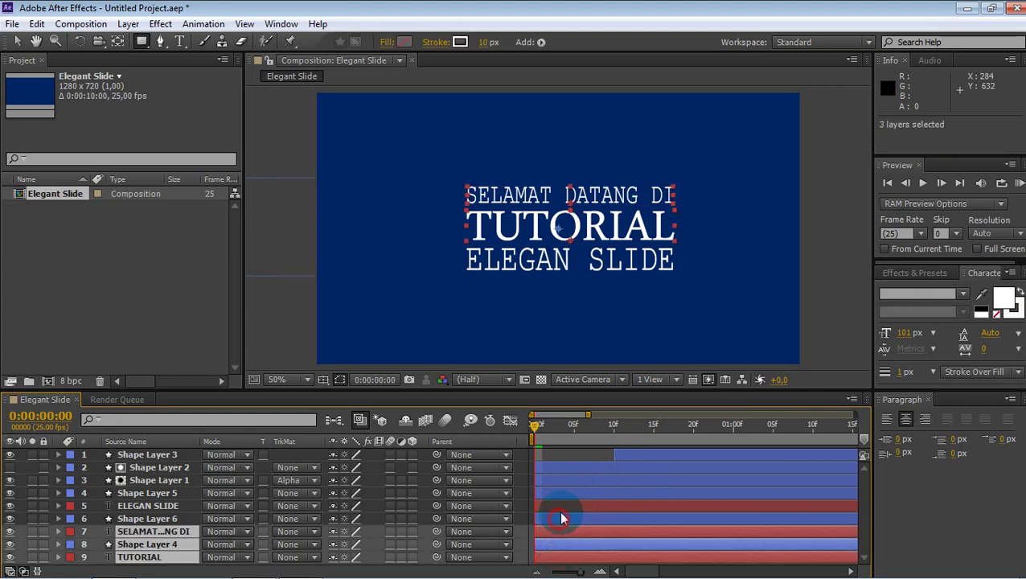
pyautogui.keyDown('ctrl'); pyautogui.click(559, 518); pyautogui.keyUp('ctrl')
pyautogui.keyDown('ctrl'); pyautogui.click(564, 506); pyautogui.keyUp('ctrl')
pyautogui.moveTo(566, 512); pyautogui.dragTo(646, 503)
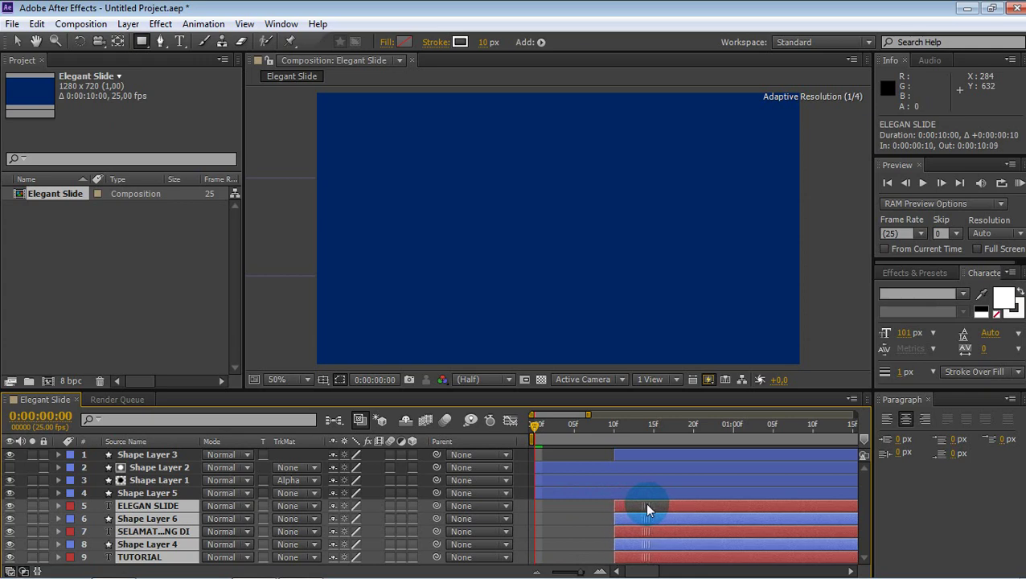
pyautogui.click(537, 424)
pyautogui.moveTo(537, 428); pyautogui.dragTo(695, 434)
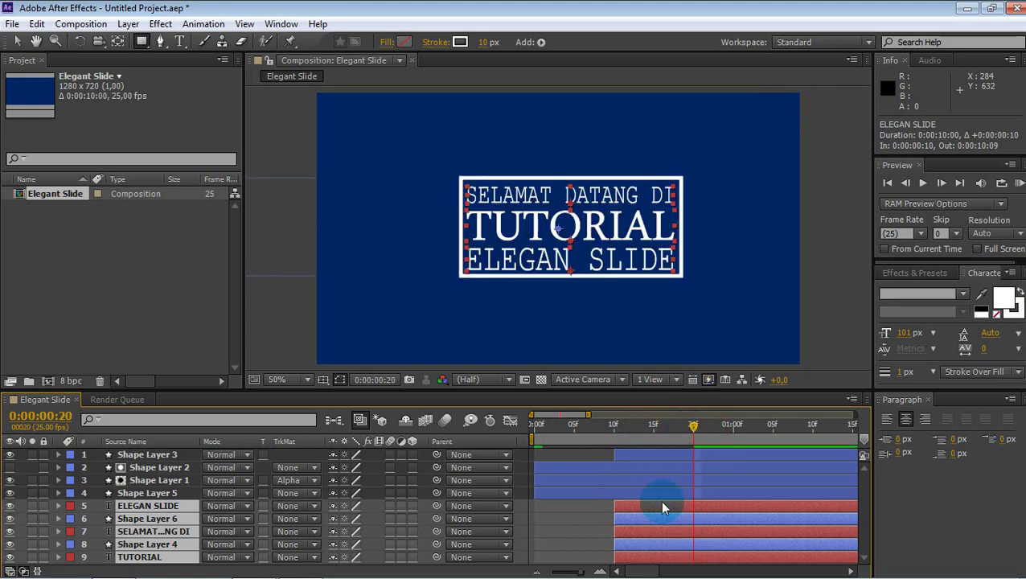
pyautogui.moveTo(658, 503); pyautogui.dragTo(740, 507)
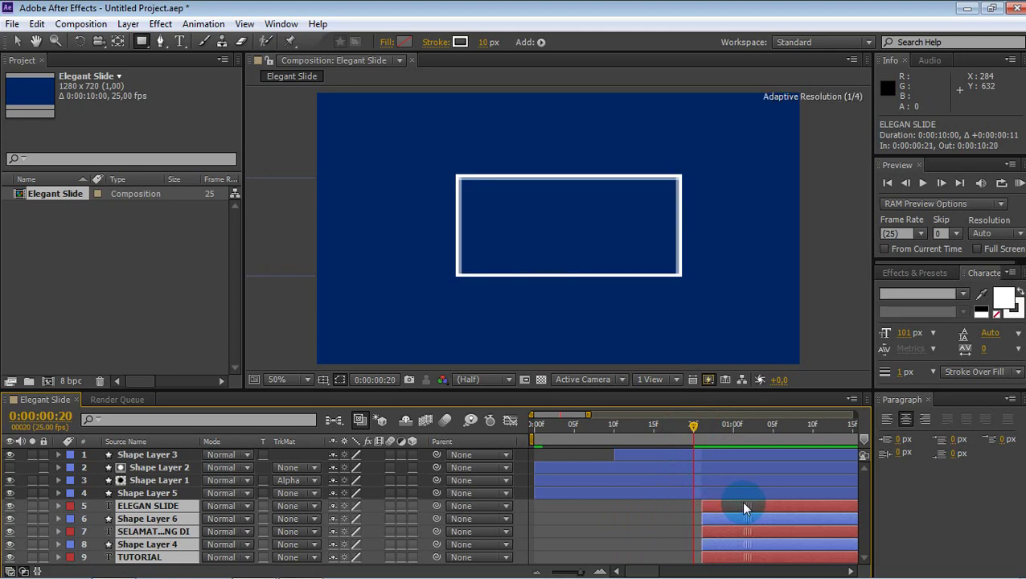
pyautogui.click(595, 528)
# Select Shape Layer 4 and set up the Rectangle tool with a bright green fill and a 0 px stroke.
pyautogui.click(698, 546)
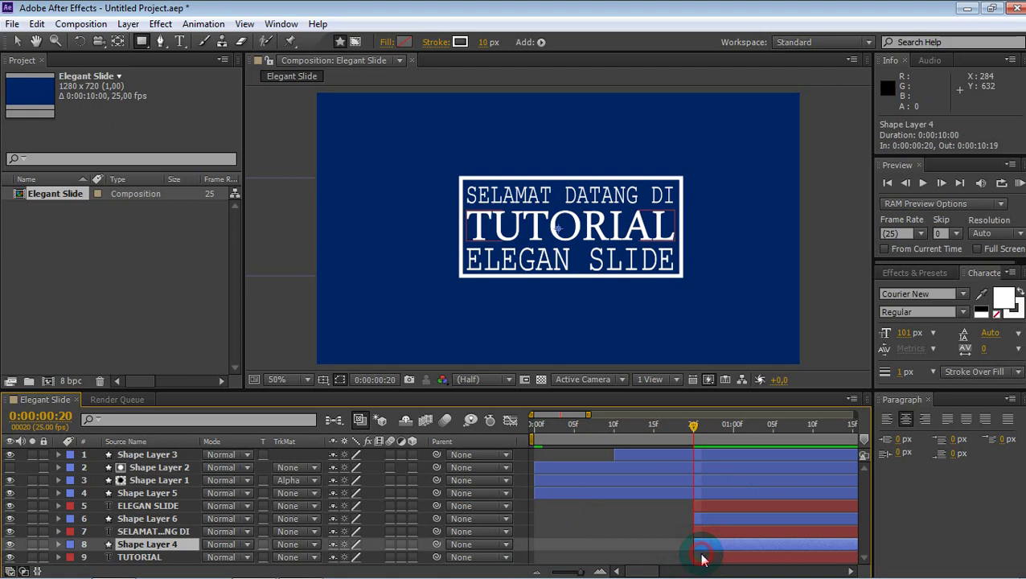
pyautogui.click(702, 558)
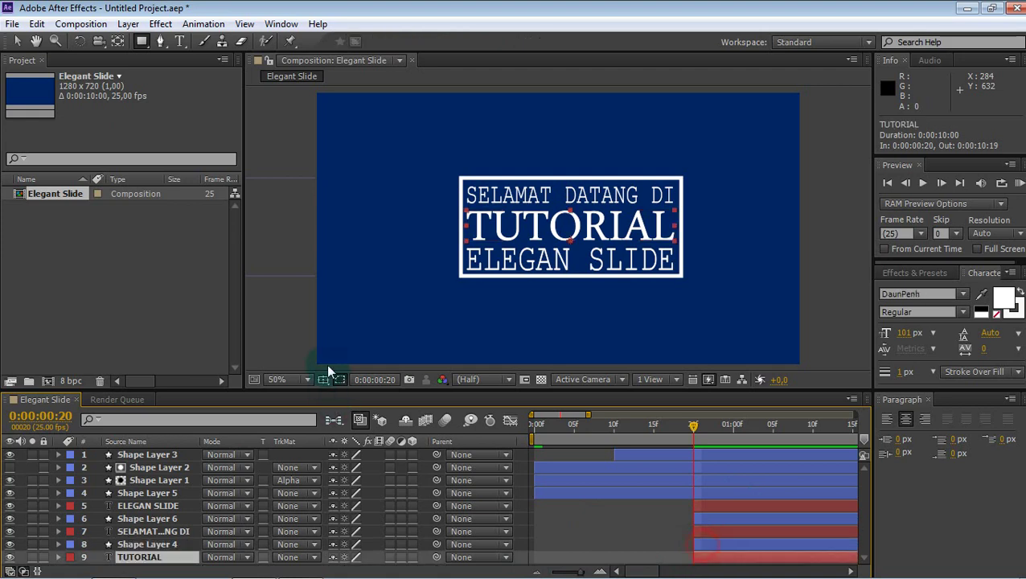
pyautogui.hotkey('ctrl', 'Up')
pyautogui.click(160, 43)
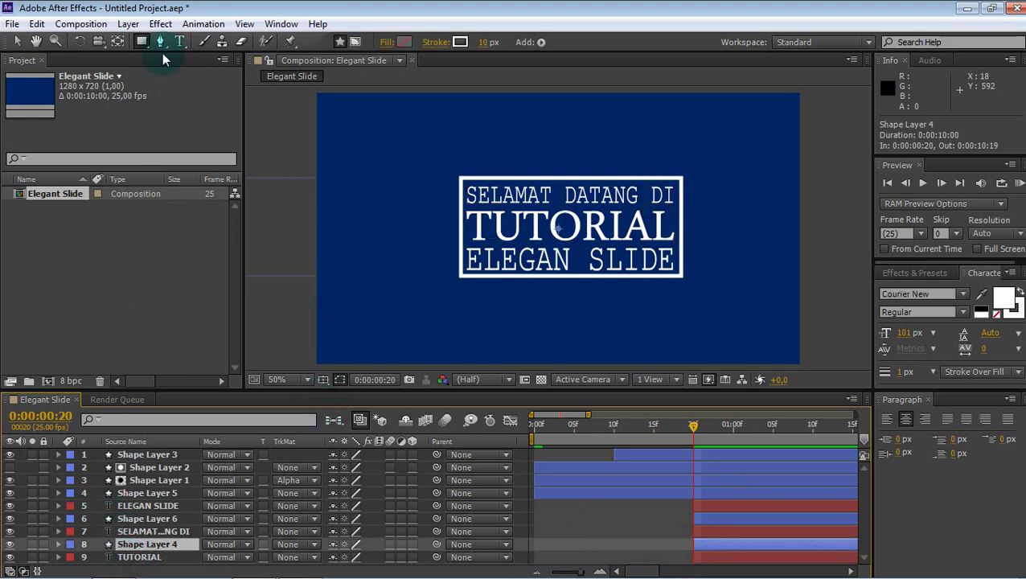
pyautogui.click(139, 42)
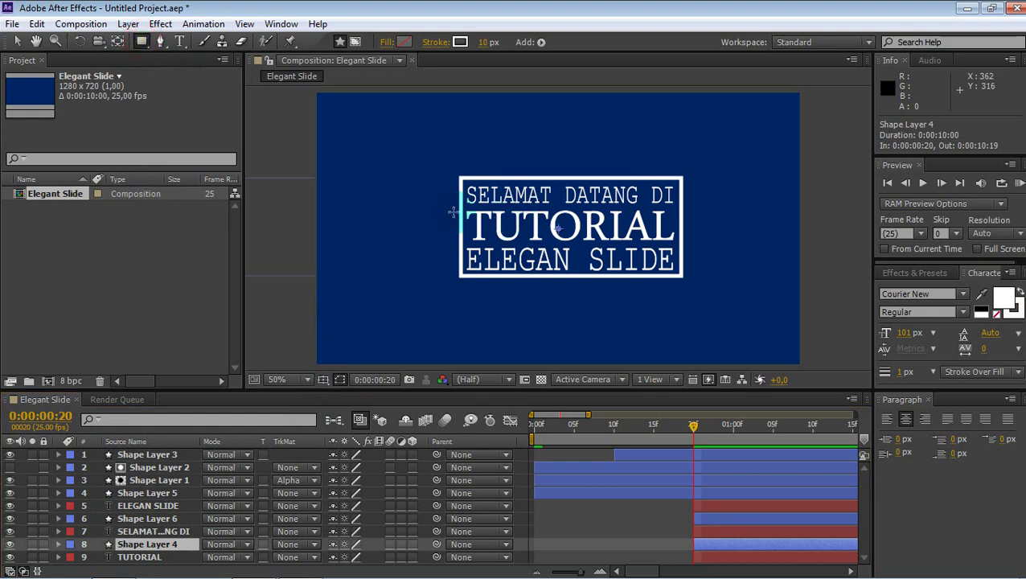
pyautogui.click(403, 42)
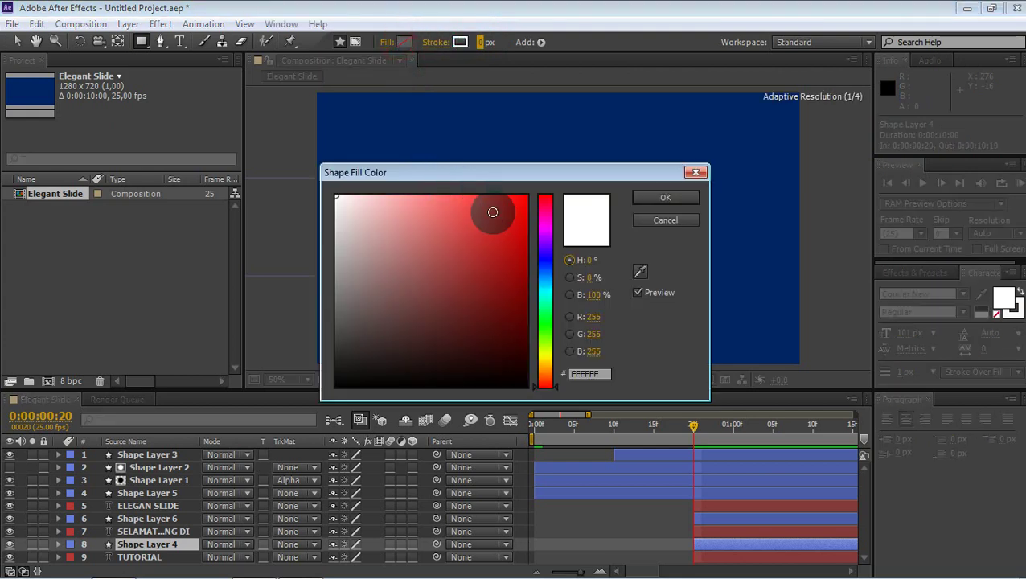
pyautogui.moveTo(472, 213)
pyautogui.mouseDown()
pyautogui.moveTo(304, 192)
pyautogui.moveTo(293, 172)
pyautogui.moveTo(488, 247)
pyautogui.moveTo(519, 202)
pyautogui.moveTo(518, 178)
pyautogui.moveTo(491, 196)
pyautogui.moveTo(451, 184)
pyautogui.moveTo(481, 193)
pyautogui.mouseUp()
pyautogui.click(514, 273)
pyautogui.click(545, 329)
pyautogui.click(664, 201)
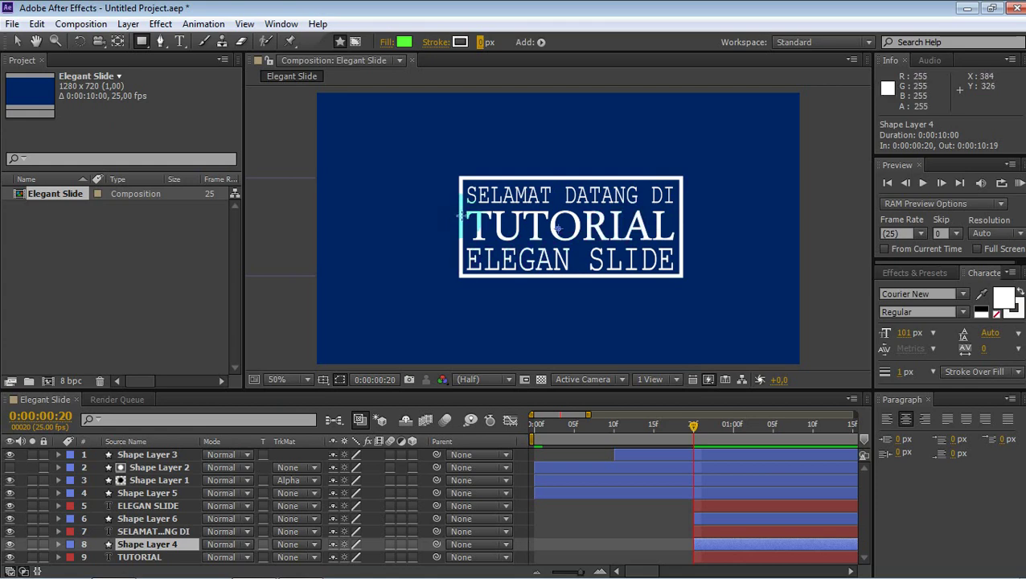
# Draw a green rectangle over the word TUTORIAL on Shape Layer 4 and inspect its edges up close.
pyautogui.moveTo(465, 211); pyautogui.dragTo(671, 242)
pyautogui.click(18, 42)
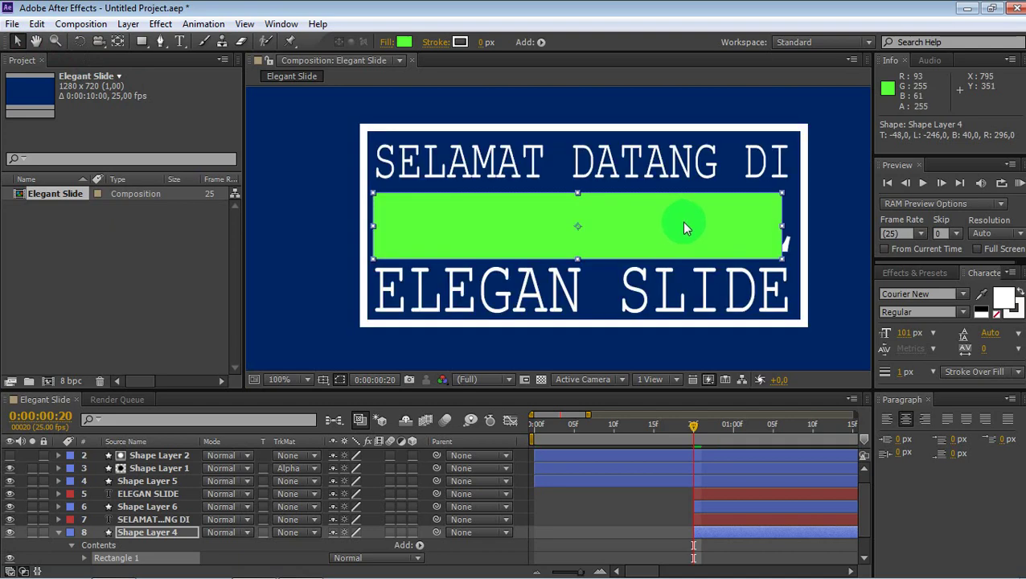
pyautogui.press('.')
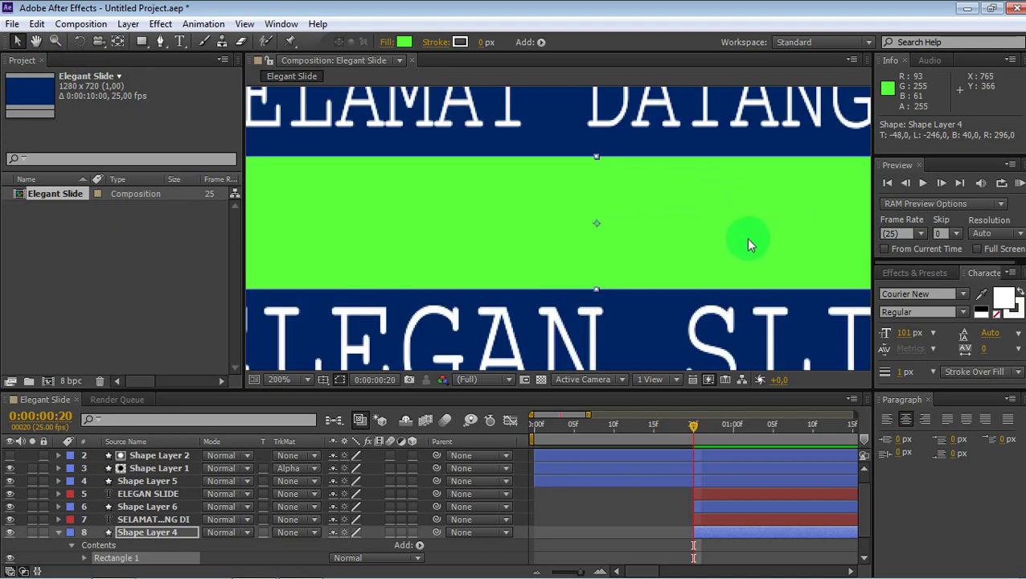
# Extend the green rectangle on Shape Layer 4 past the end of TUTORIAL, make it slightly taller, and collapse the layer.
pyautogui.moveTo(748, 234); pyautogui.dragTo(513, 242)
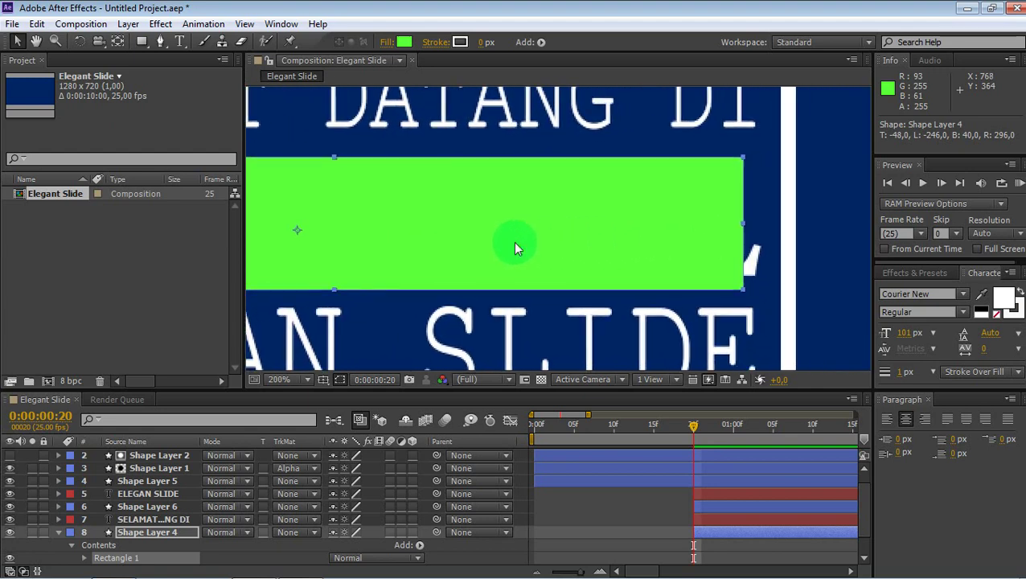
pyautogui.moveTo(742, 224); pyautogui.dragTo(763, 223)
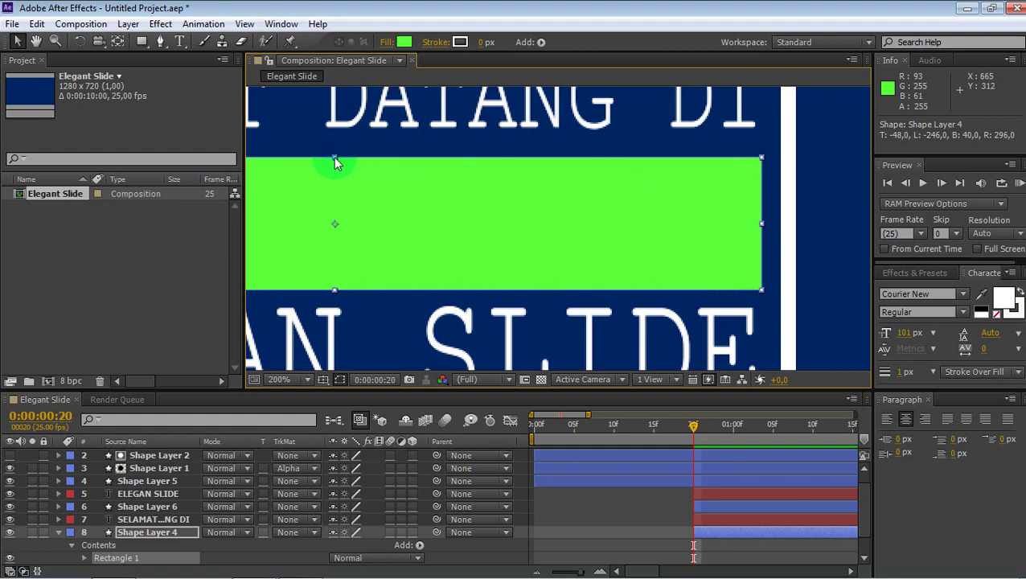
pyautogui.moveTo(334, 158); pyautogui.dragTo(333, 146)
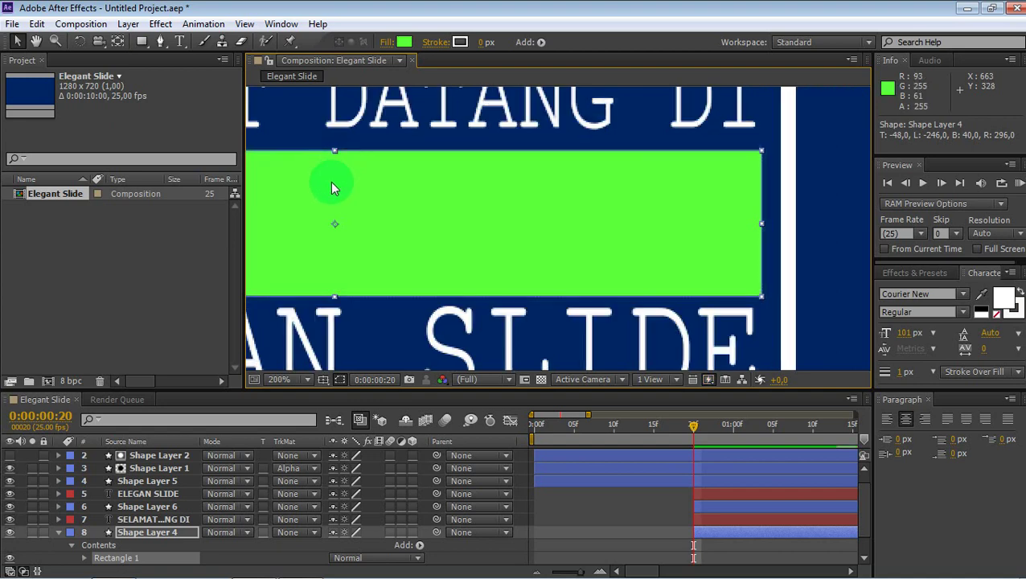
pyautogui.scroll(-4, 338, 194)
pyautogui.scroll(2, 395, 217)
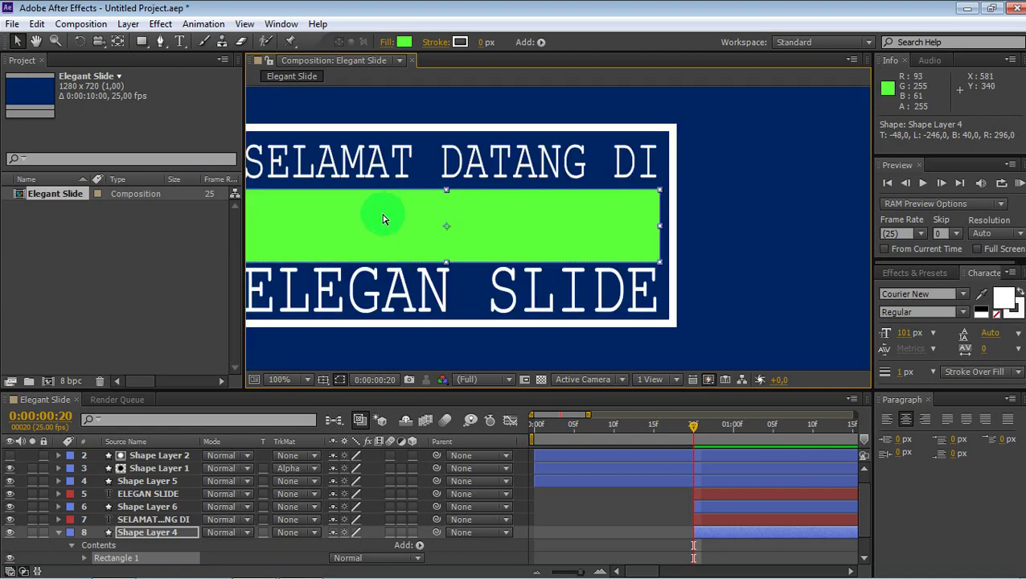
pyautogui.scroll(4, 385, 217)
pyautogui.scroll(-2, 351, 222)
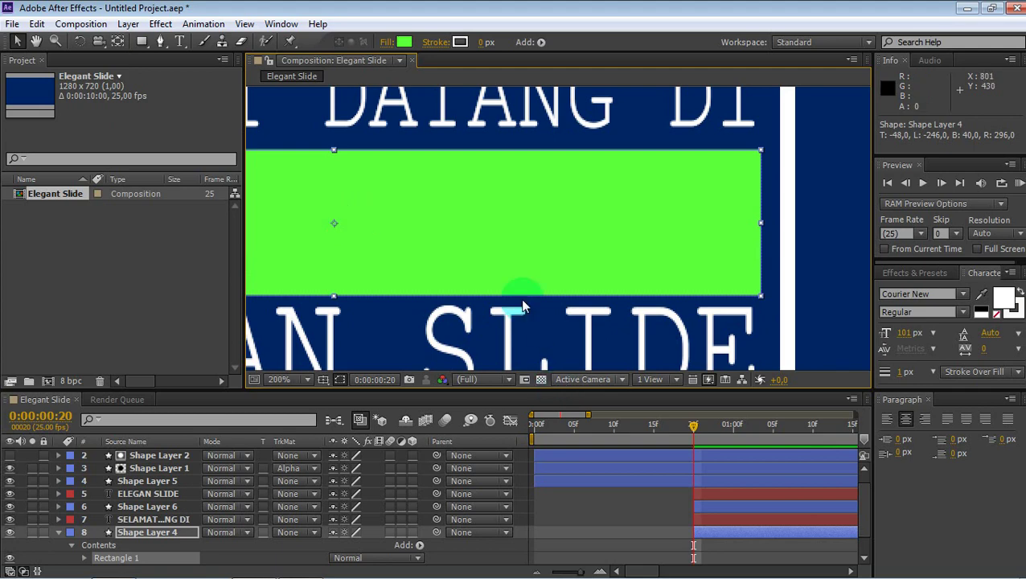
pyautogui.scroll(-2, 521, 299)
pyautogui.hscroll(-3, 597, 256)
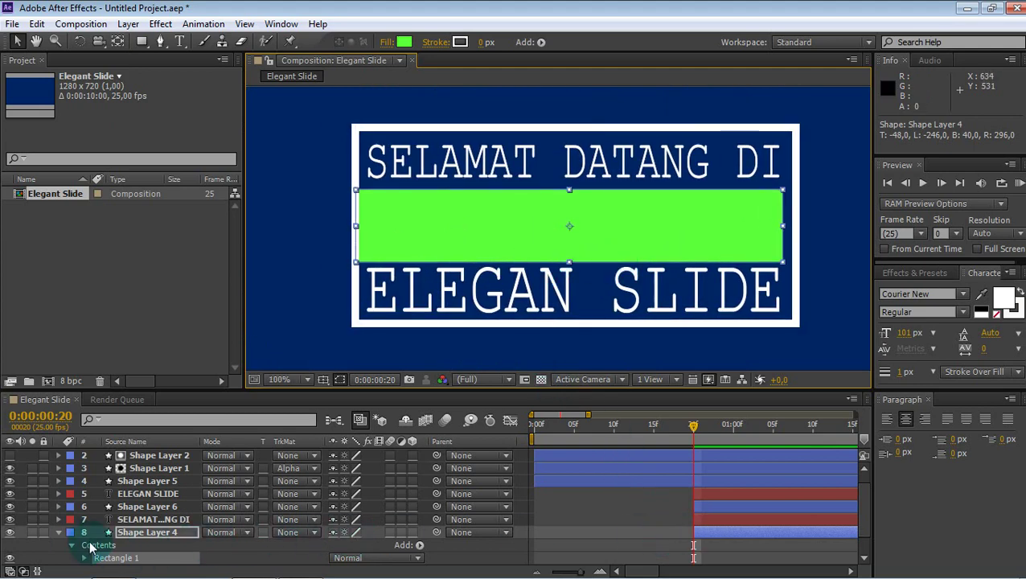
pyautogui.click(58, 534)
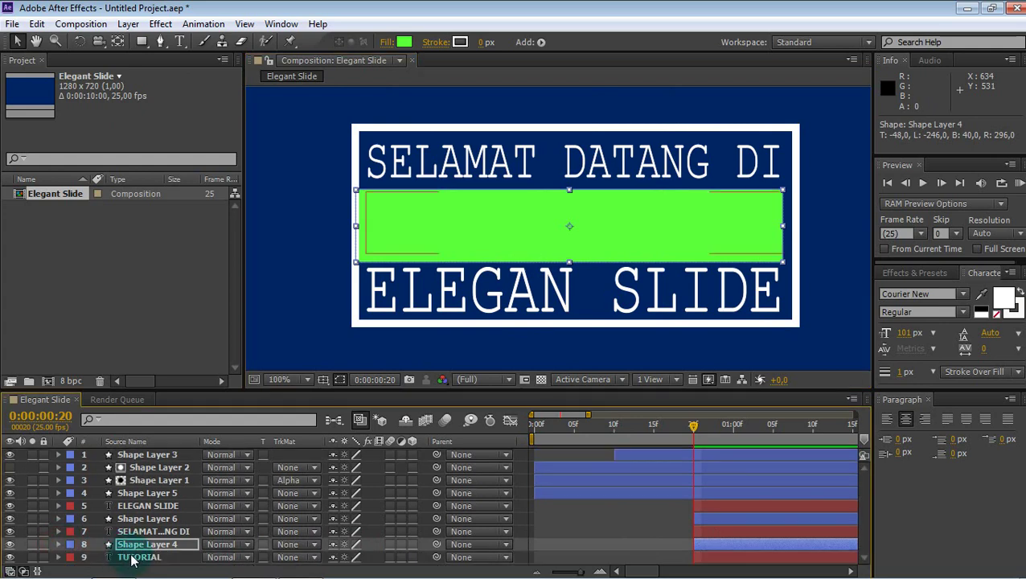
# Reveal the TUTORIAL text layer's Position property and move the current time to 0:00:01:05.
pyautogui.click(129, 556)
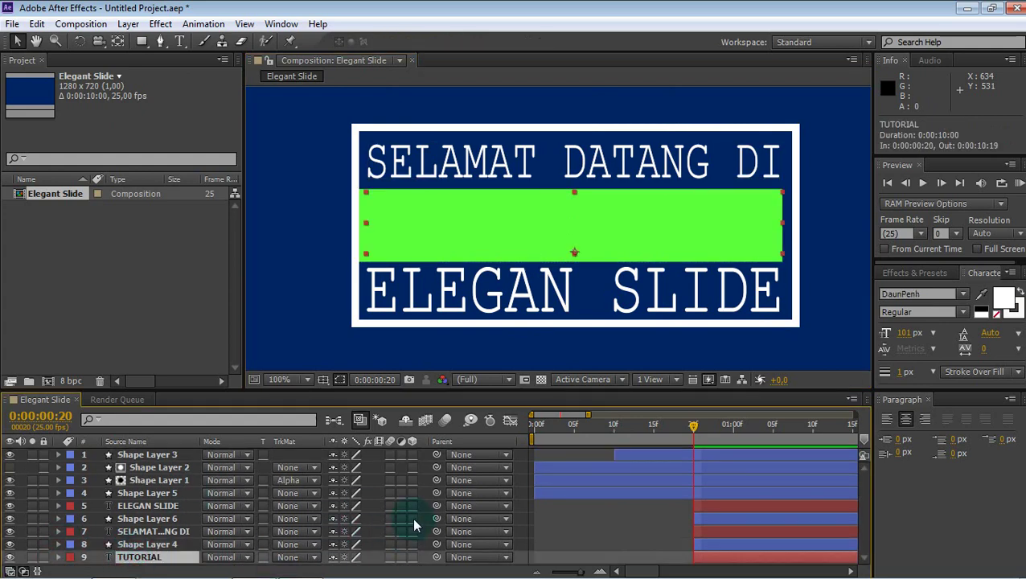
pyautogui.press('p')
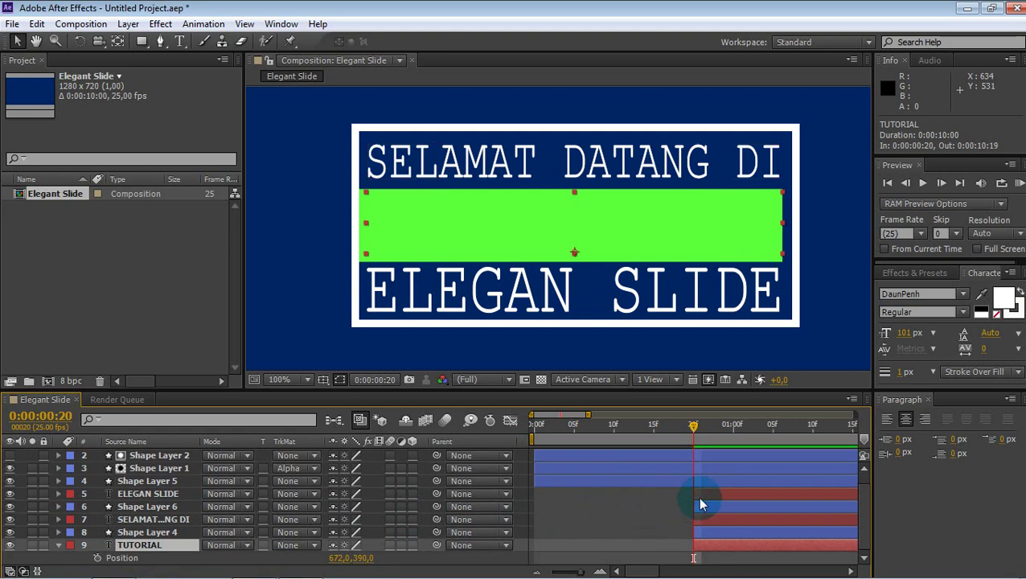
pyautogui.moveTo(701, 432); pyautogui.dragTo(781, 432)
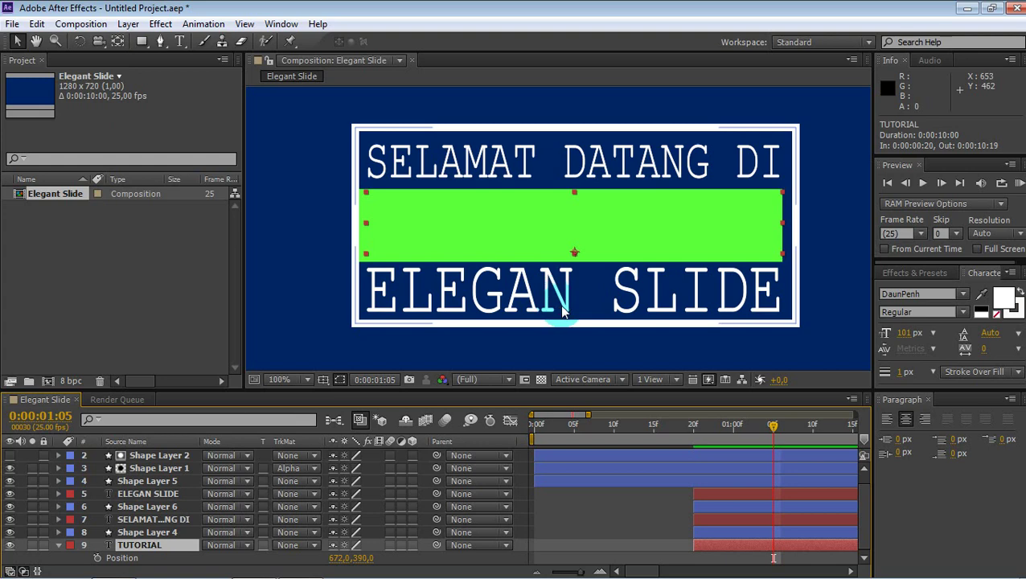
# Shift the green rectangle on Shape Layer 4 horizontally by 10 px to position 650, 360 inside the frame.
pyautogui.click(159, 533)
pyautogui.moveTo(484, 232); pyautogui.dragTo(492, 230)
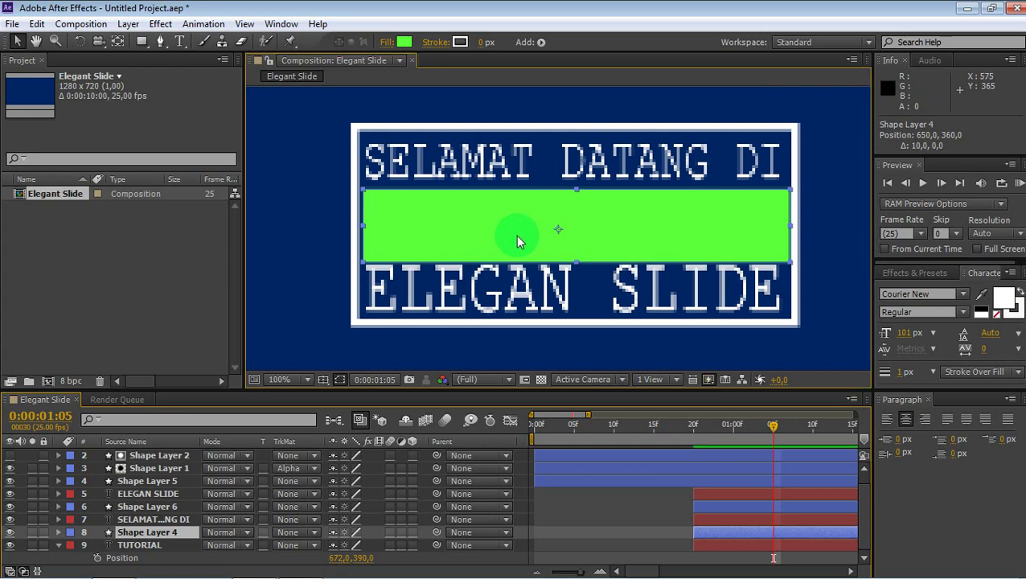
pyautogui.click(833, 249)
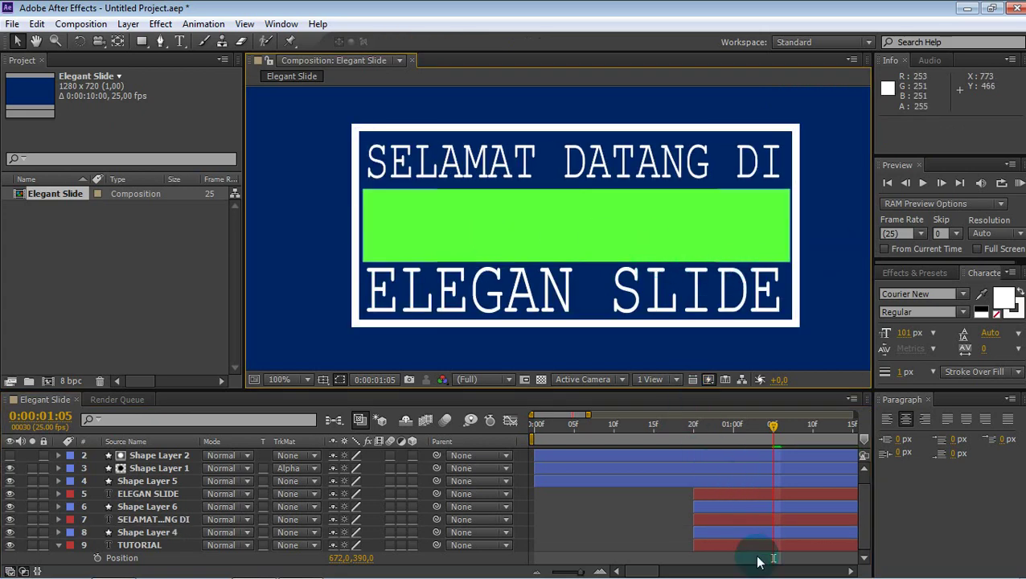
# Animate TUTORIAL's Position with a keyframe at 0:00:01:05 for the current placement and one at 0:00:00:20 set to 102, 390.
pyautogui.click(754, 550)
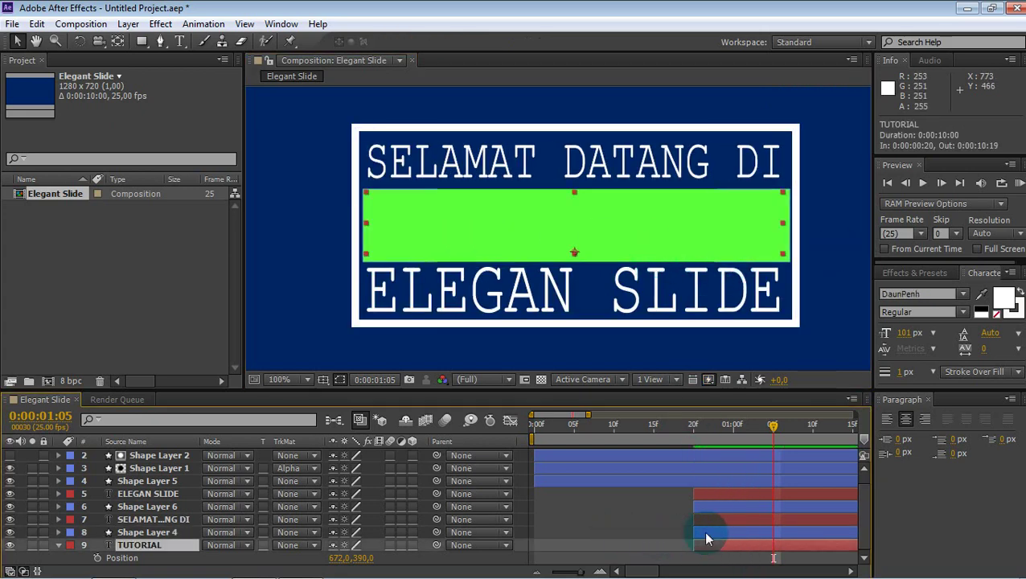
pyautogui.click(97, 558)
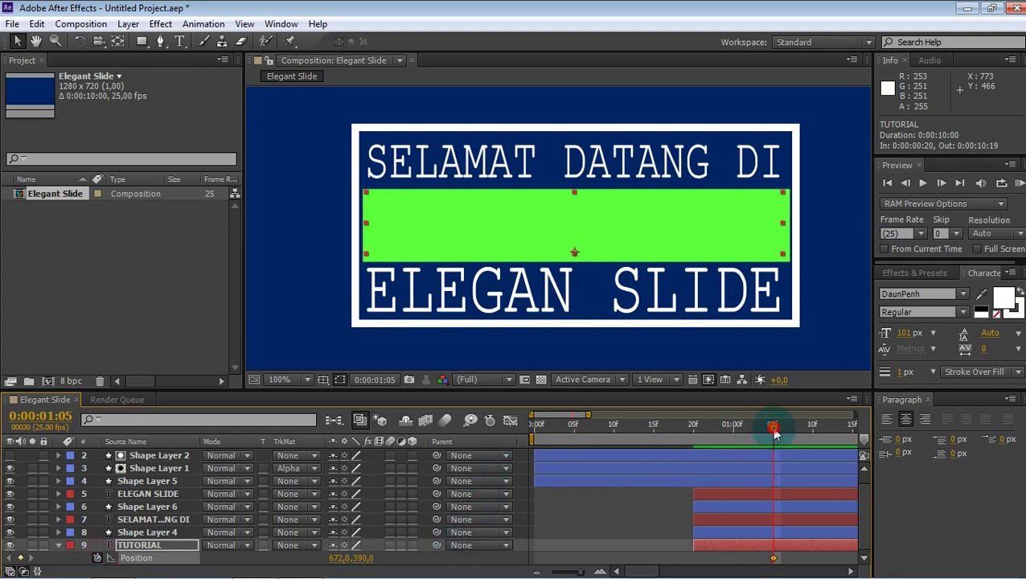
pyautogui.moveTo(773, 425); pyautogui.dragTo(698, 436)
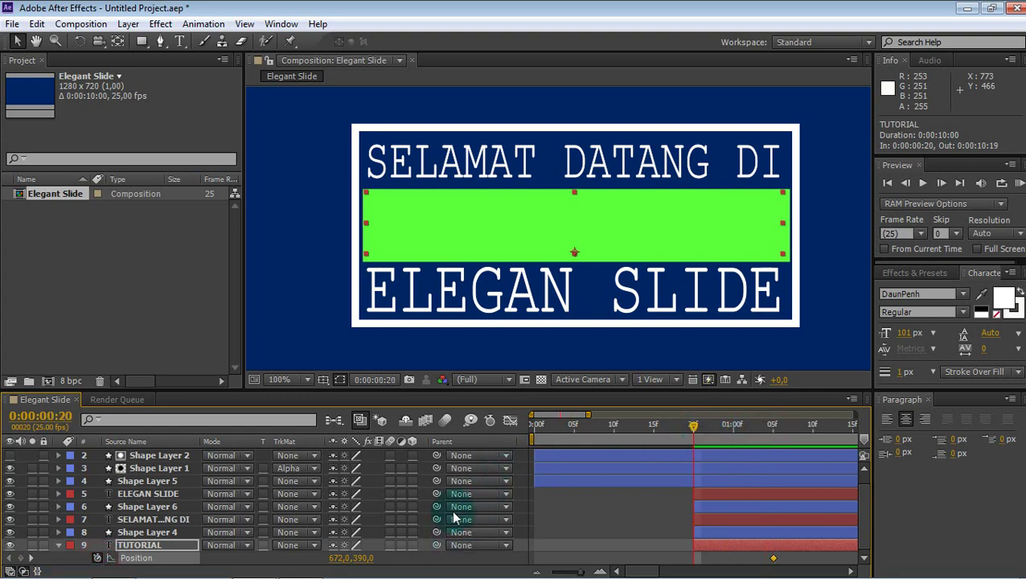
pyautogui.moveTo(341, 555); pyautogui.dragTo(7, 545)
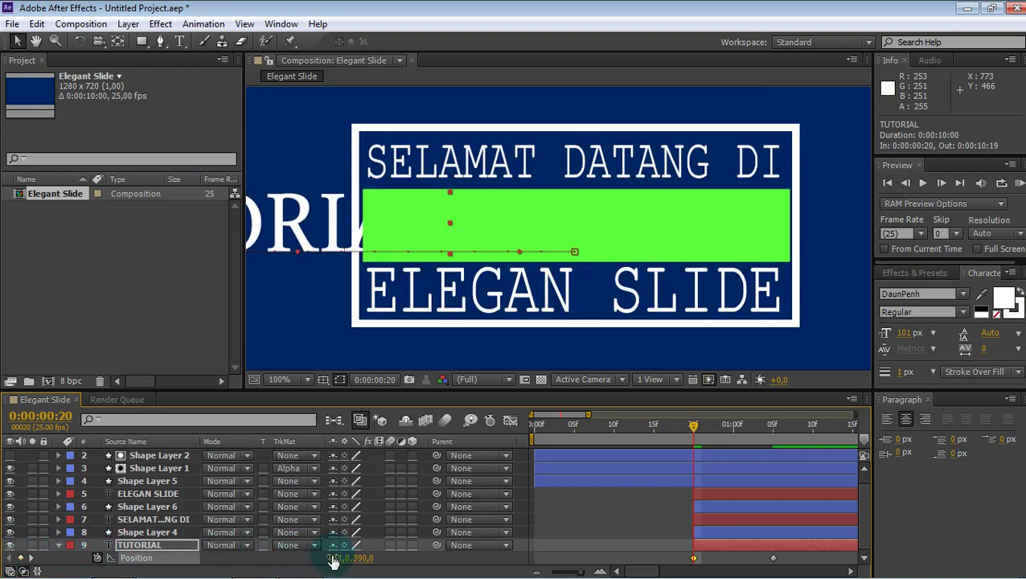
pyautogui.moveTo(332, 557); pyautogui.dragTo(230, 552)
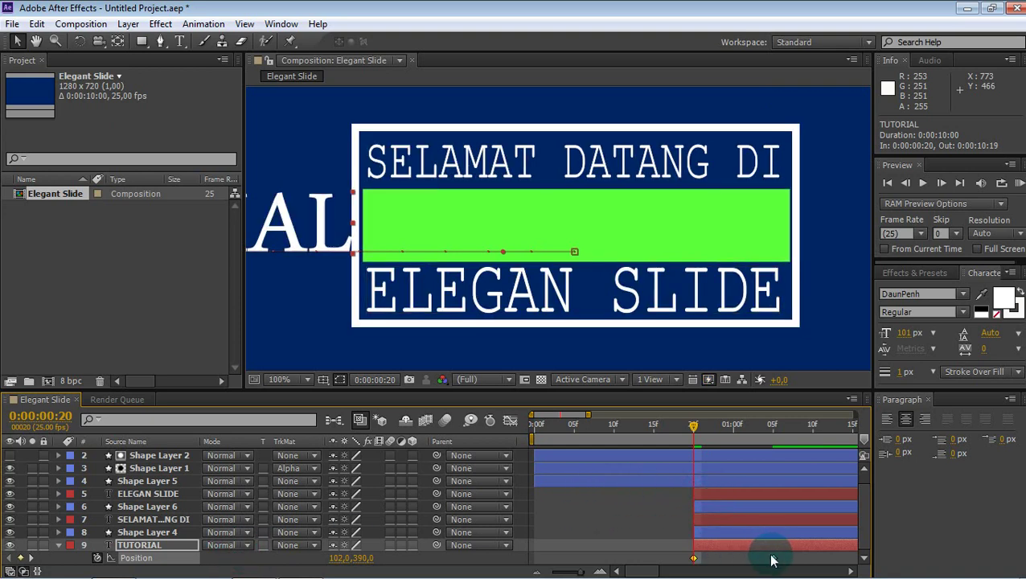
# Apply Easy Ease to both TUTORIAL position keyframes and reshape the speed graph for an early peak and a long slow finish.
pyautogui.moveTo(771, 560); pyautogui.dragTo(672, 565)
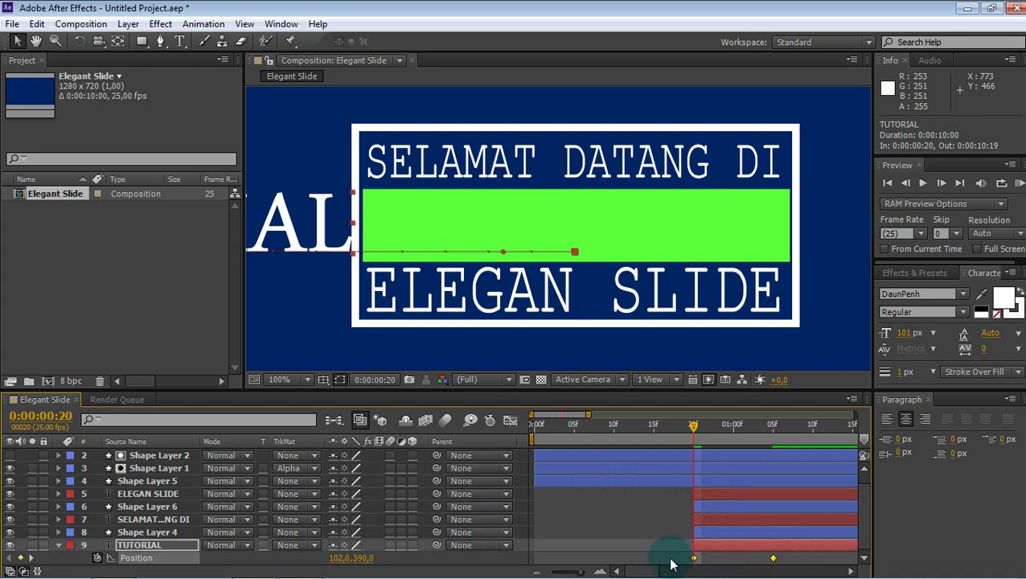
pyautogui.click(673, 563)
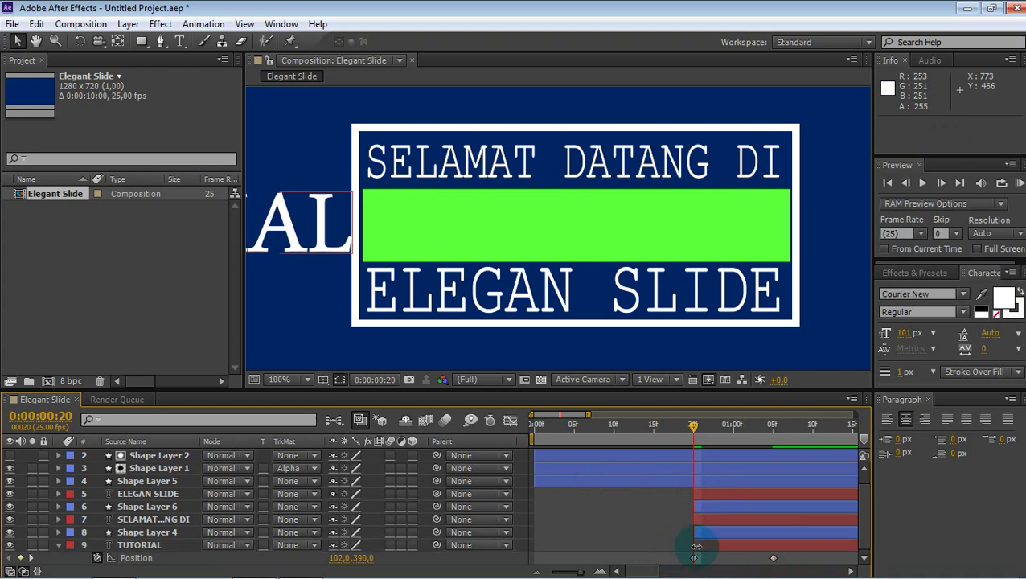
pyautogui.moveTo(779, 556); pyautogui.dragTo(666, 563)
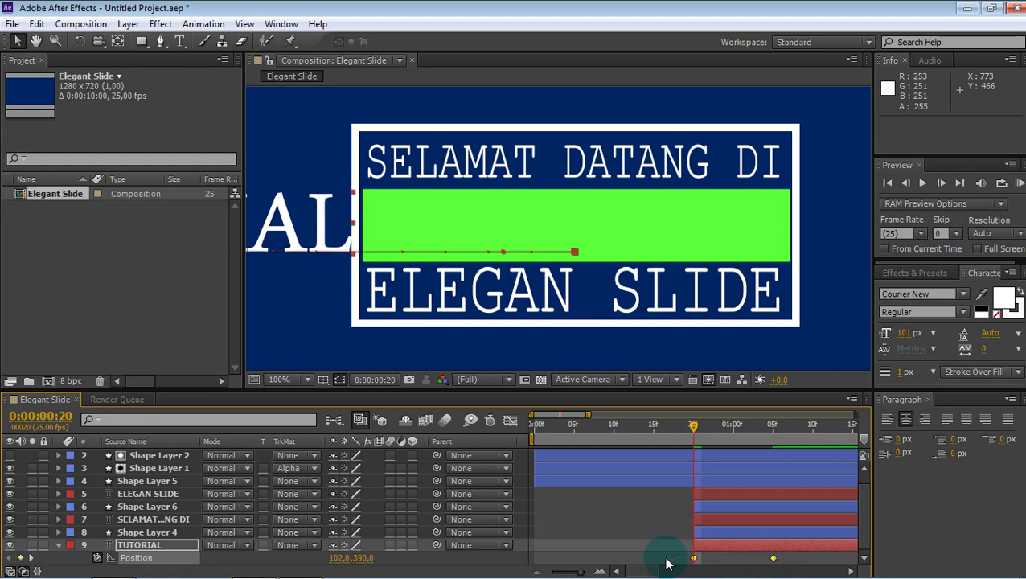
pyautogui.press('F9')
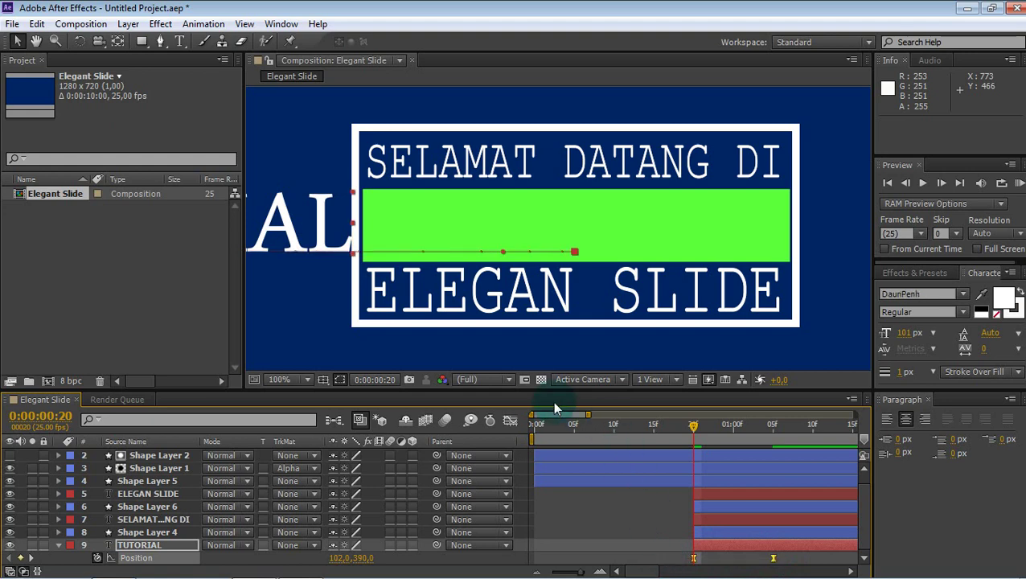
pyautogui.click(510, 421)
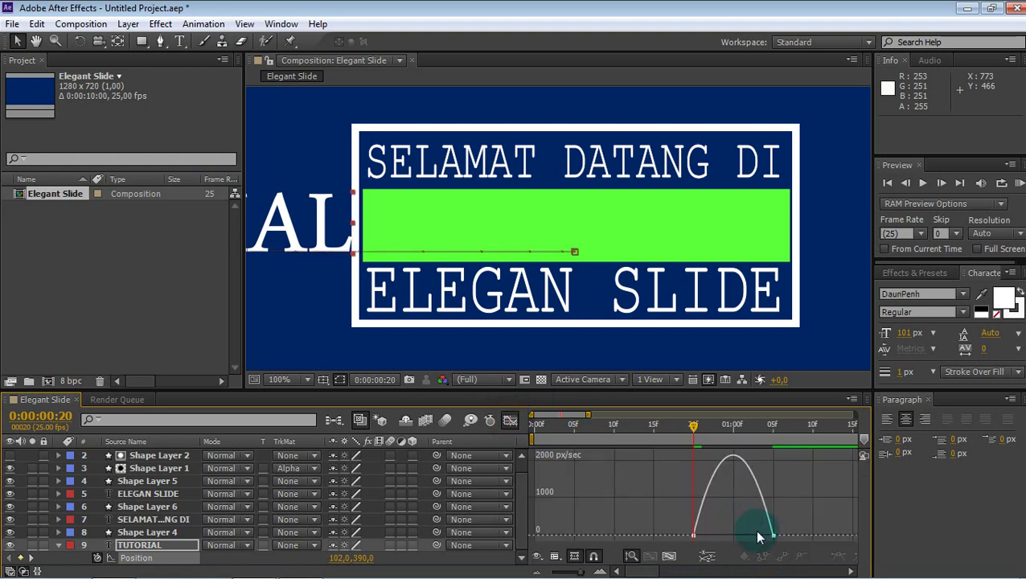
pyautogui.moveTo(759, 537)
pyautogui.moveTo(759, 538); pyautogui.dragTo(665, 532)
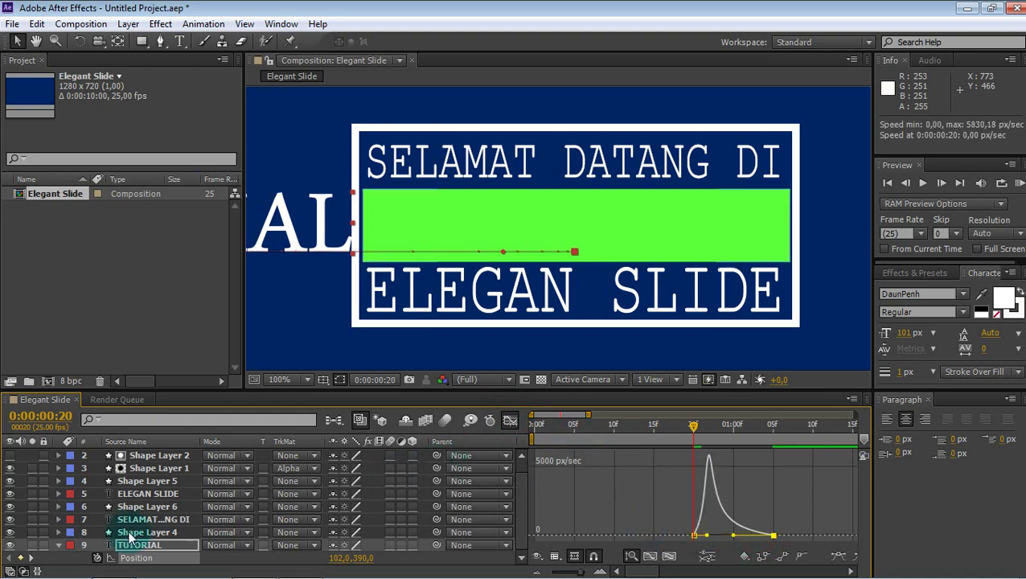
# Set TUTORIAL's track matte to Alpha using Shape Layer 4, preview the text reveal, and close the graph editor.
pyautogui.click(58, 545)
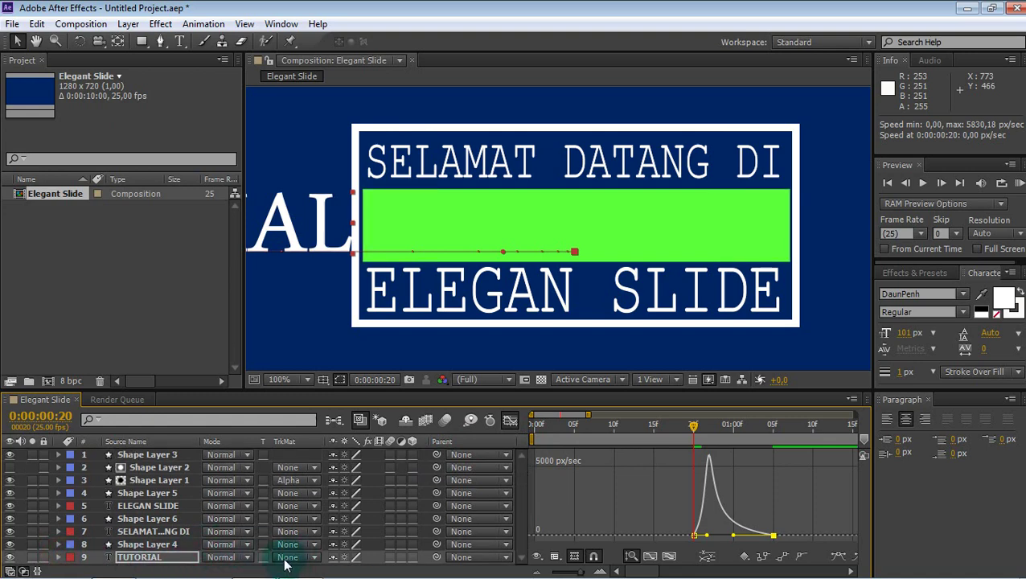
pyautogui.click(286, 558)
pyautogui.click(321, 496)
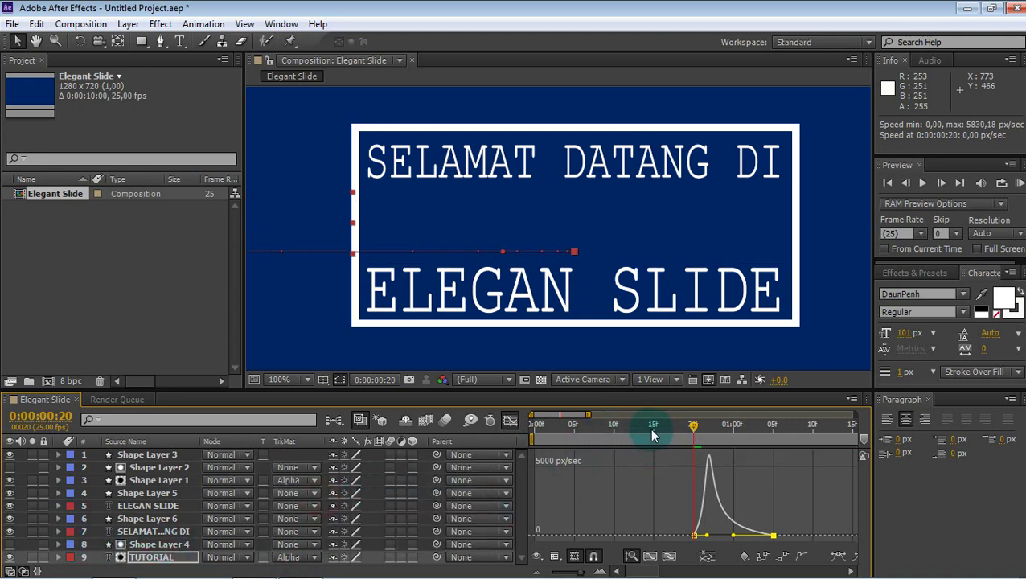
pyautogui.moveTo(589, 423); pyautogui.dragTo(648, 426)
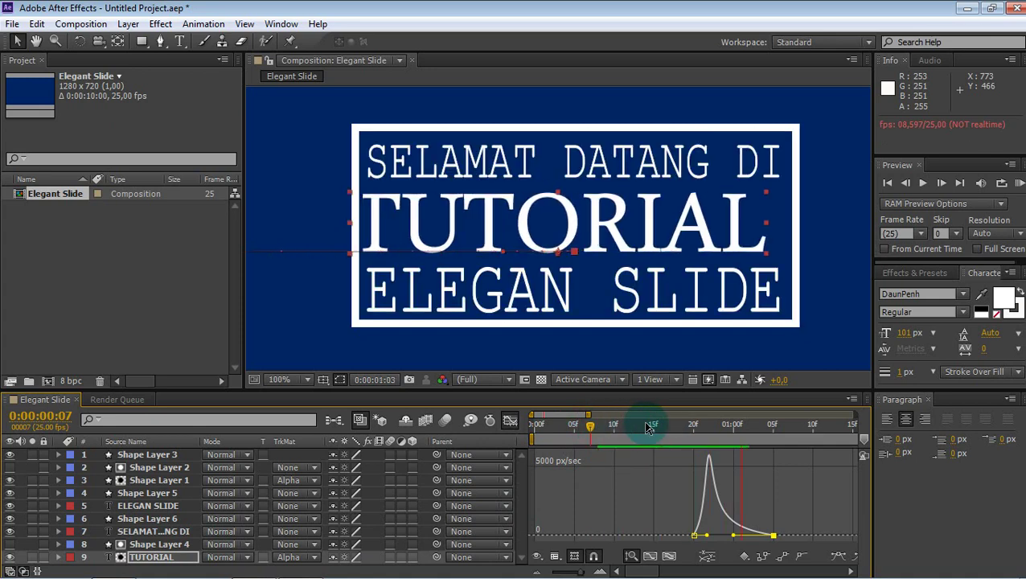
pyautogui.click(647, 424)
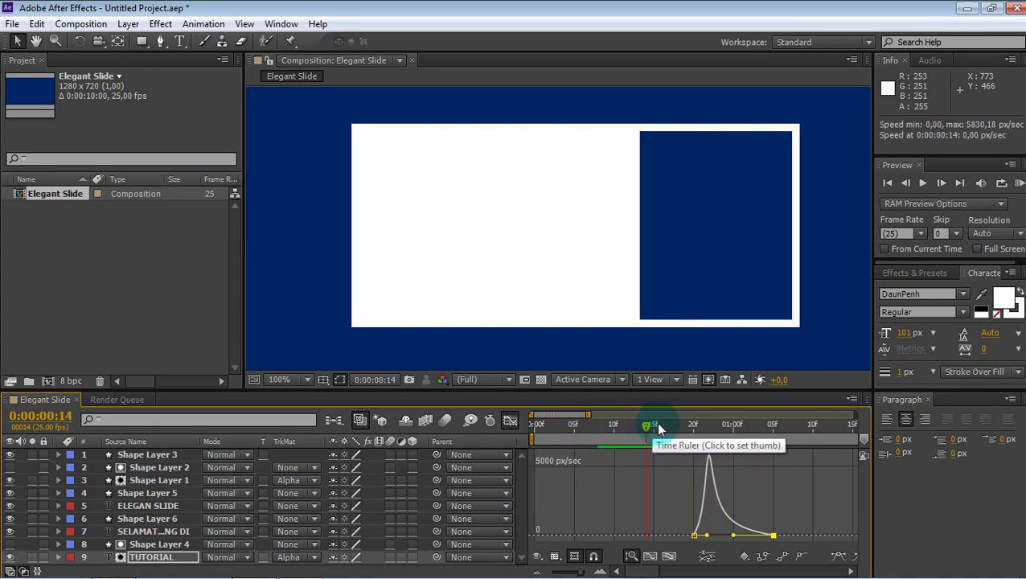
pyautogui.moveTo(646, 424); pyautogui.dragTo(717, 424)
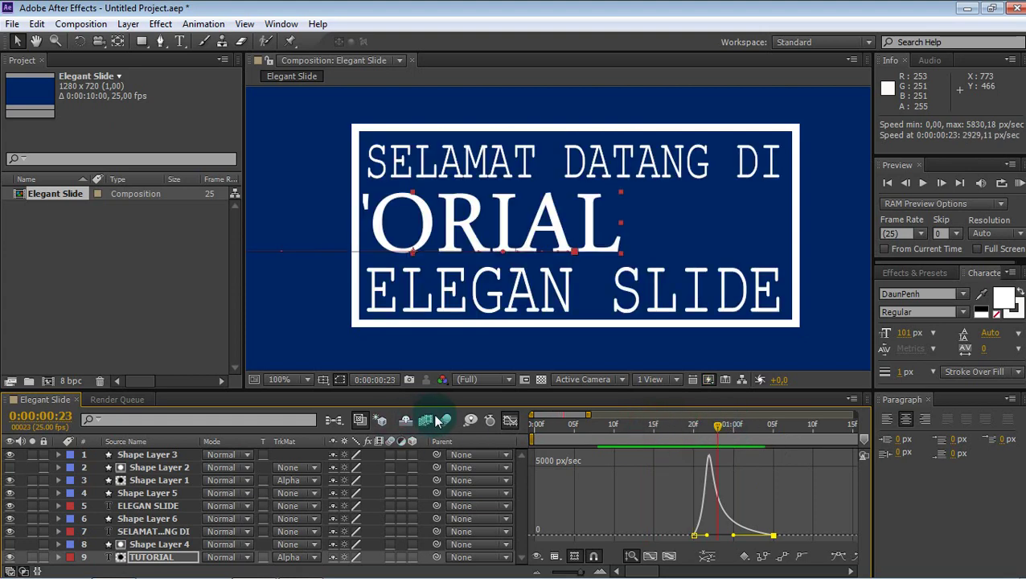
pyautogui.click(510, 420)
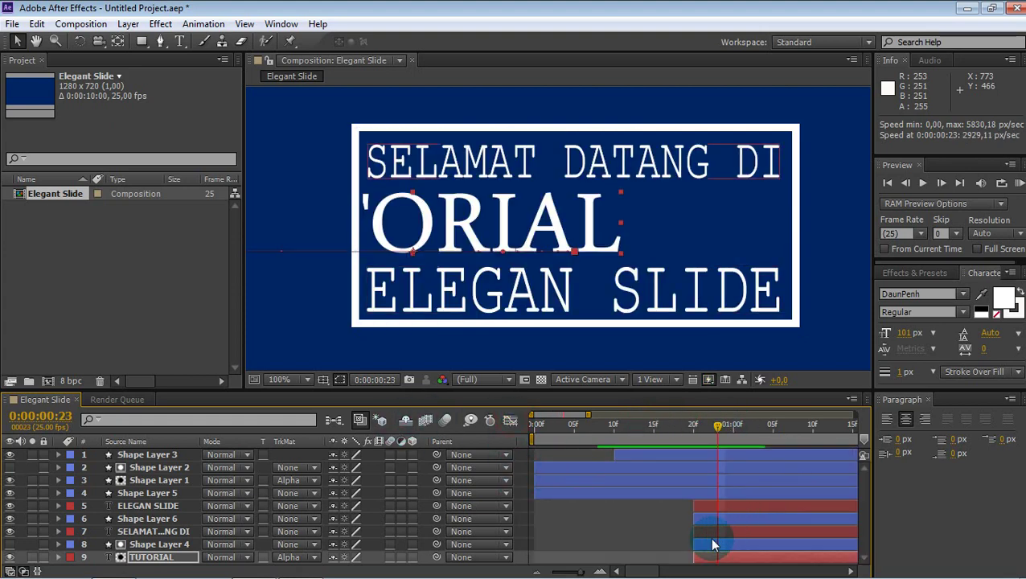
# Correct the bottom text line from ELEGAN SLIDE to ELEGANT SLIDE and return to the Selection tool.
pyautogui.click(165, 531)
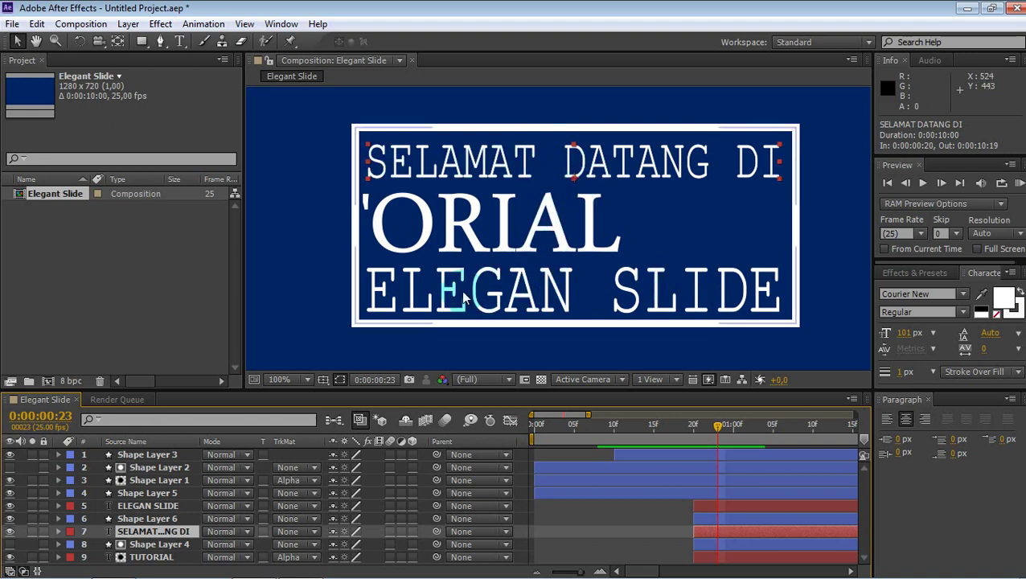
pyautogui.click(570, 295)
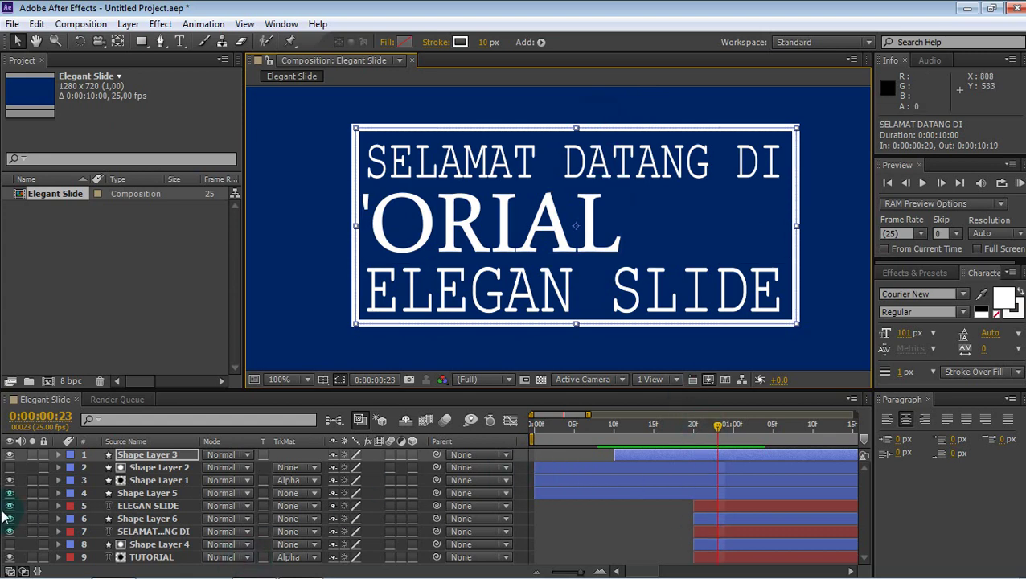
pyautogui.click(167, 531)
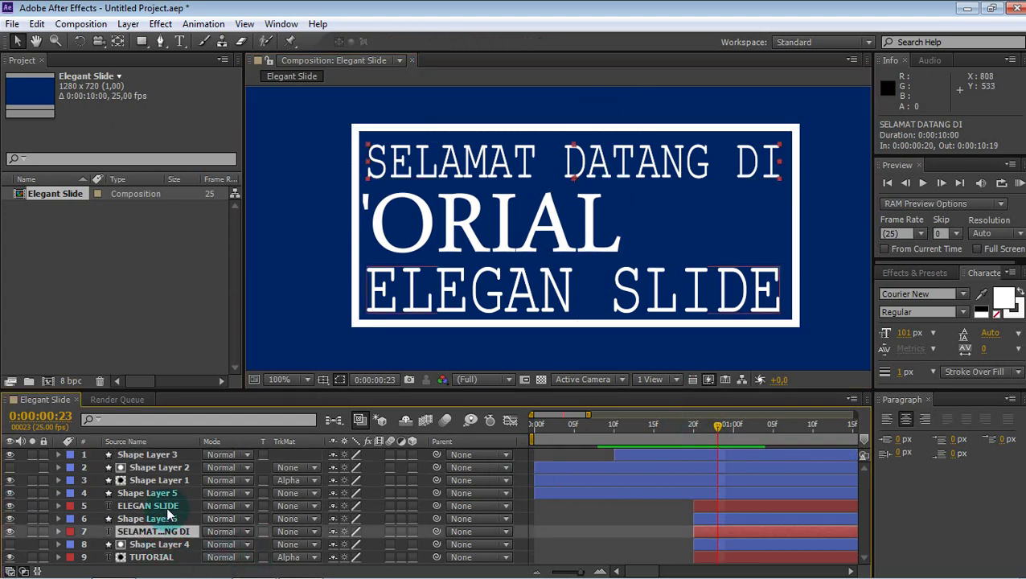
pyautogui.click(166, 506)
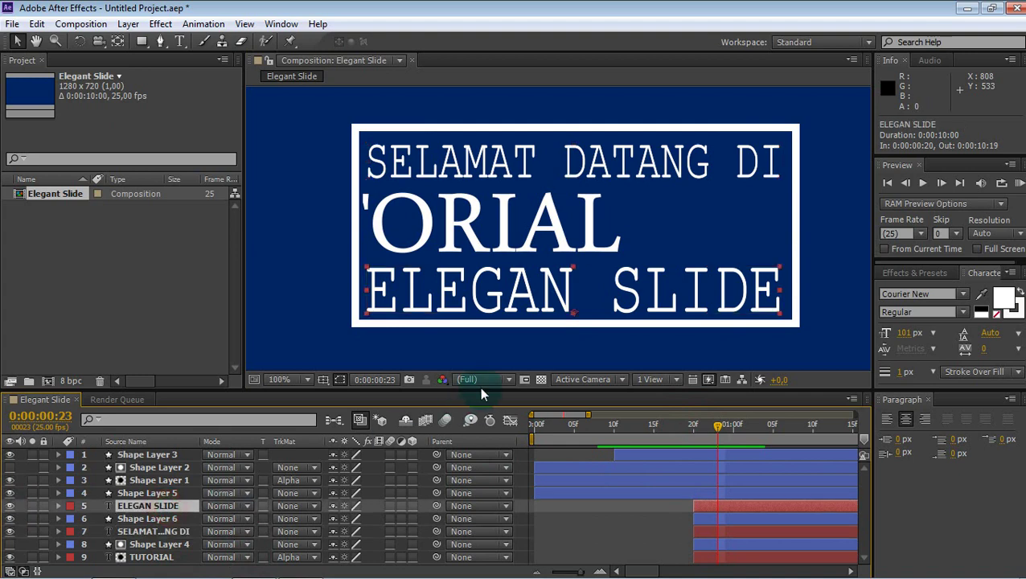
pyautogui.doubleClick(568, 292)
pyautogui.click(575, 285)
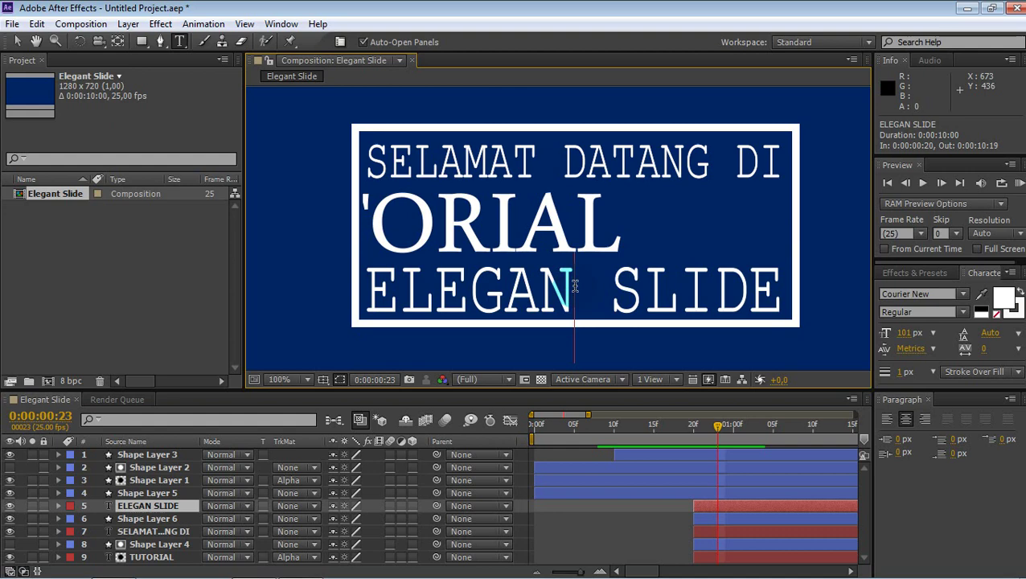
pyautogui.write('t')
pyautogui.press('BackSpace')
pyautogui.write('T')
pyautogui.click(16, 41)
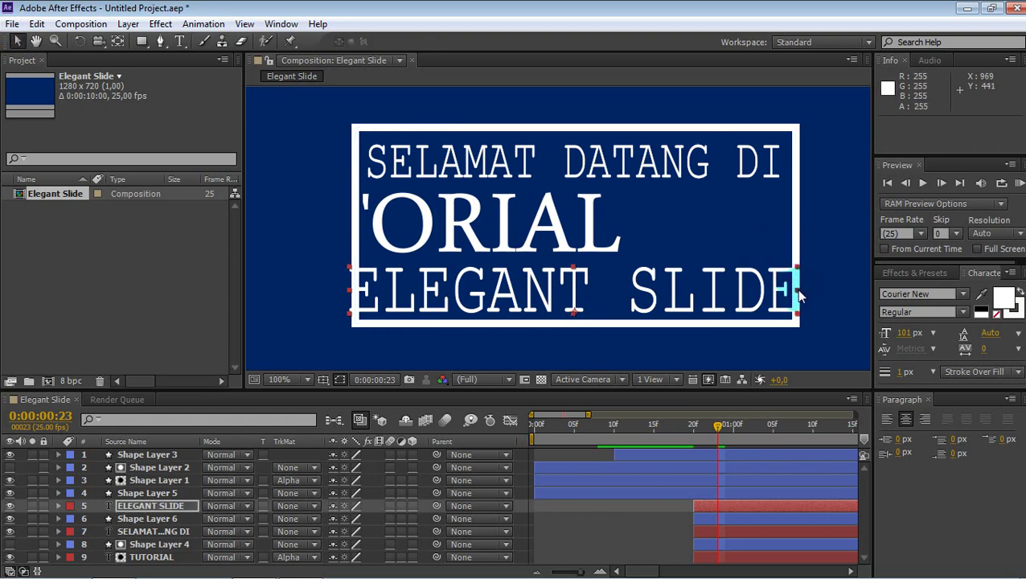
# Scale down the ELEGANT SLIDE text to fit inside the white frame and check it around 0:00:00:22.
pyautogui.moveTo(796, 291); pyautogui.dragTo(789, 298)
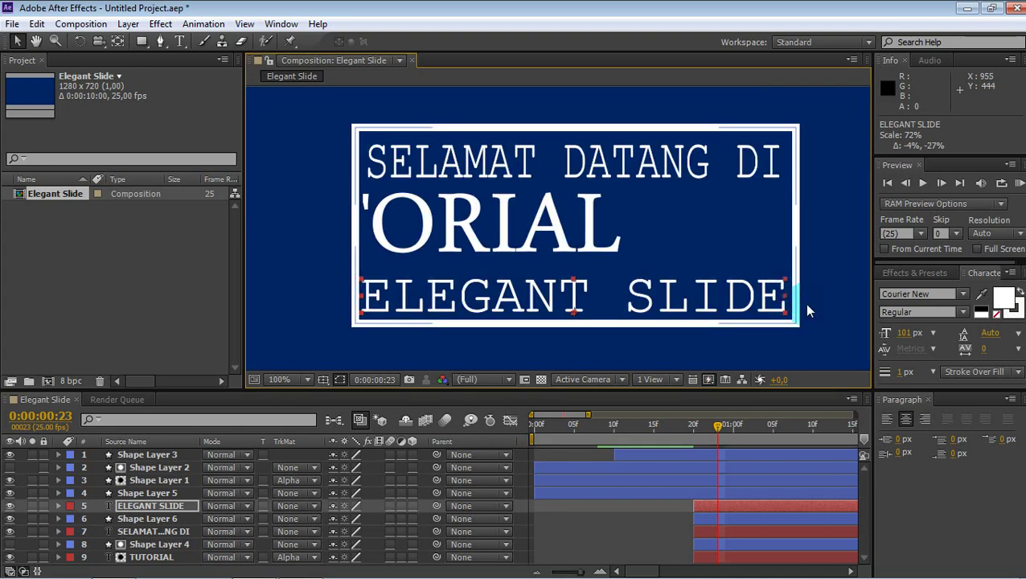
pyautogui.click(644, 251)
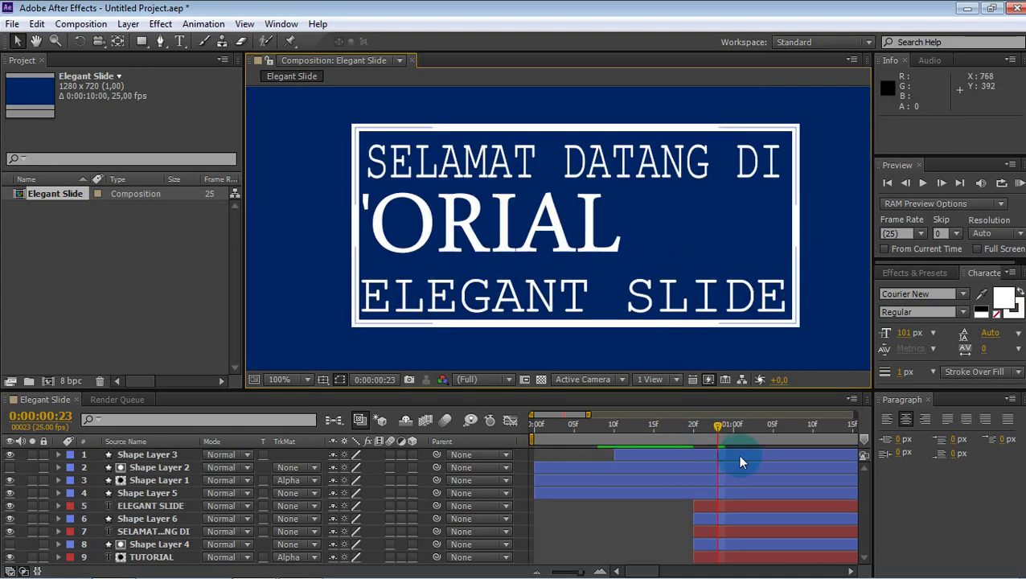
pyautogui.click(719, 440)
pyautogui.moveTo(713, 432)
pyautogui.mouseDown()
pyautogui.moveTo(648, 425)
pyautogui.moveTo(712, 433)
pyautogui.mouseUp()
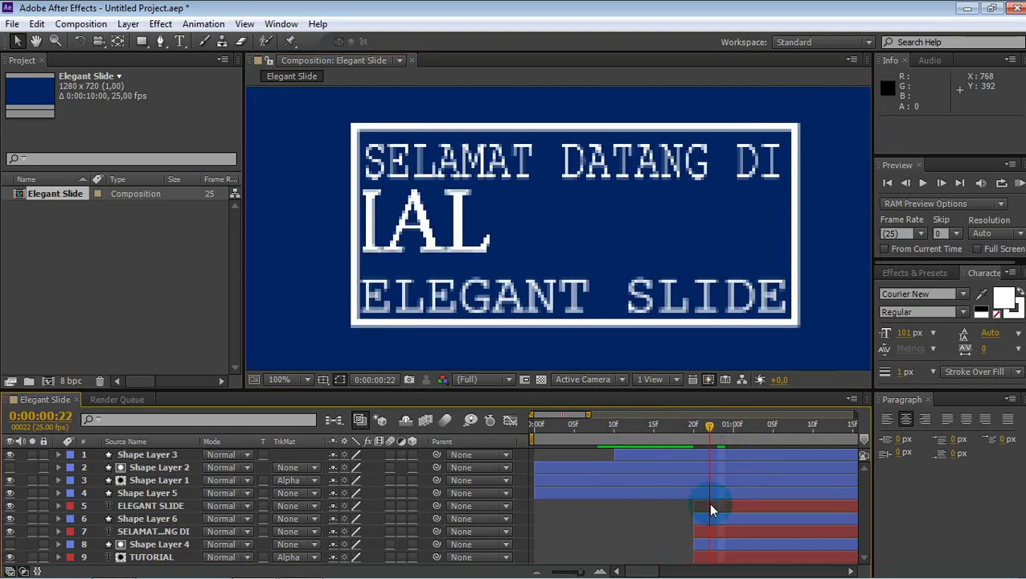
# Draw a green rectangle in Shape Layer 6 covering the SELAMAT DATANG DI text, and collapse the layer.
pyautogui.click(135, 532)
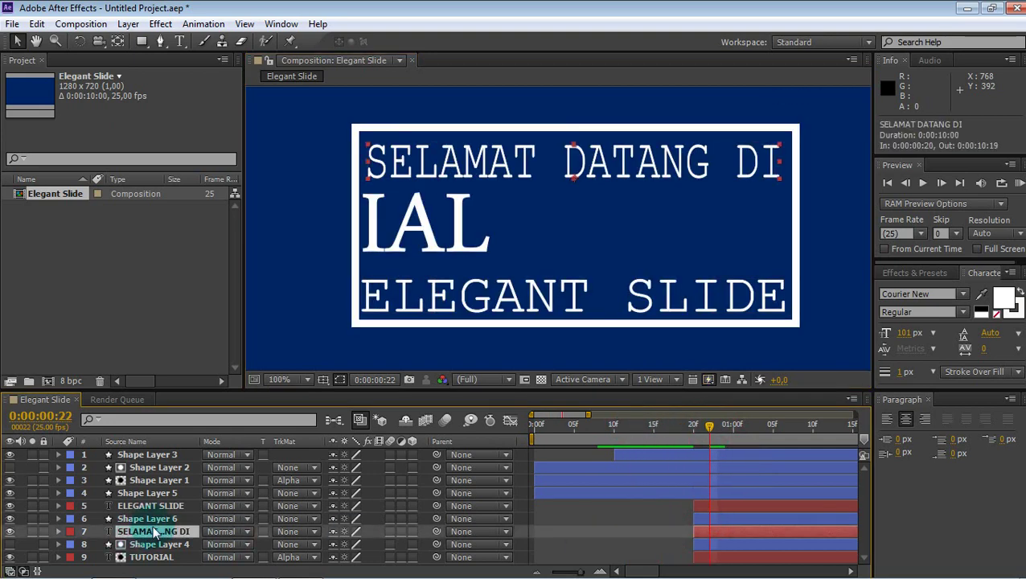
pyautogui.click(161, 518)
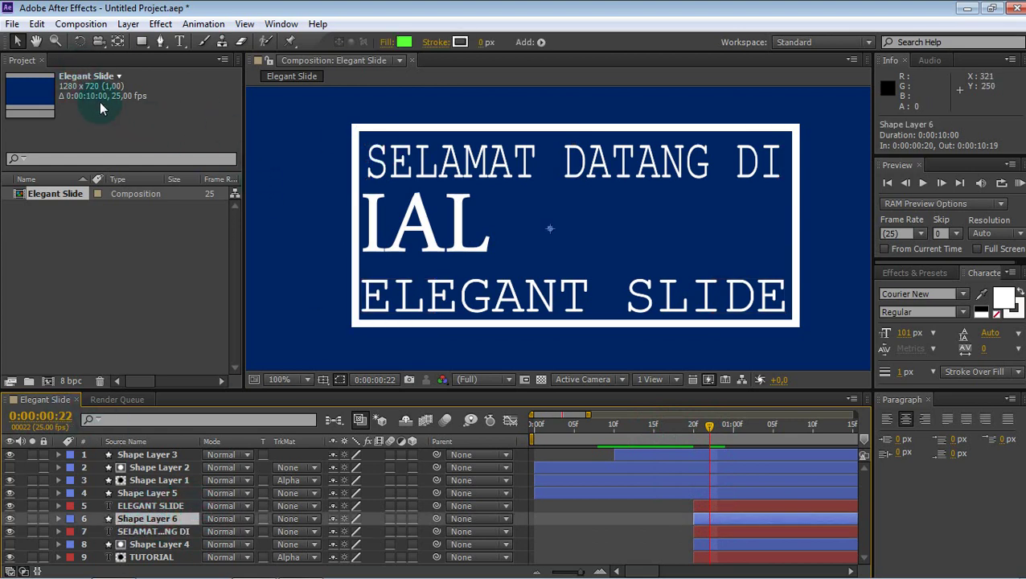
pyautogui.click(140, 43)
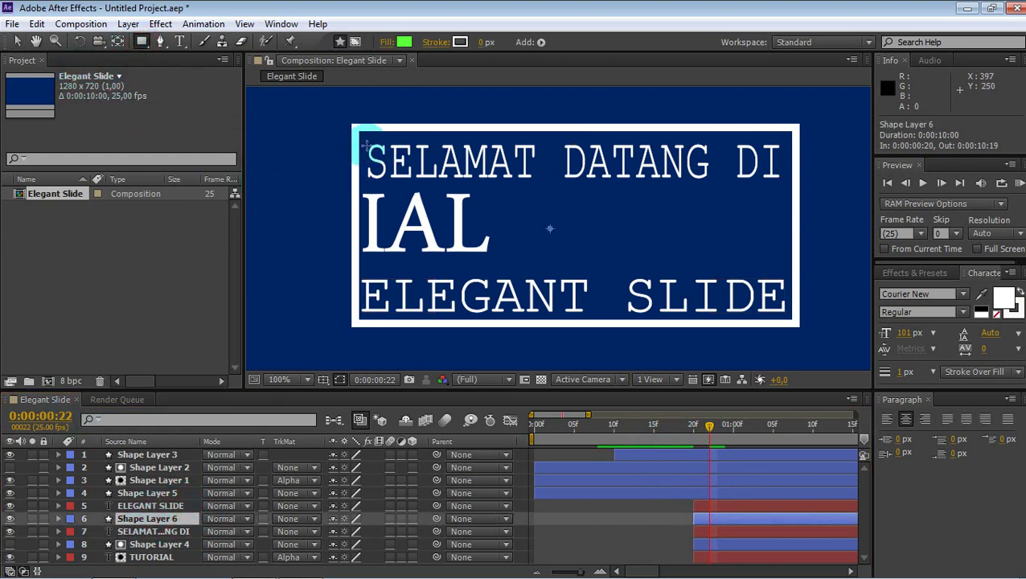
pyautogui.moveTo(367, 145)
pyautogui.mouseDown()
pyautogui.moveTo(415, 177)
pyautogui.moveTo(778, 183)
pyautogui.mouseUp()
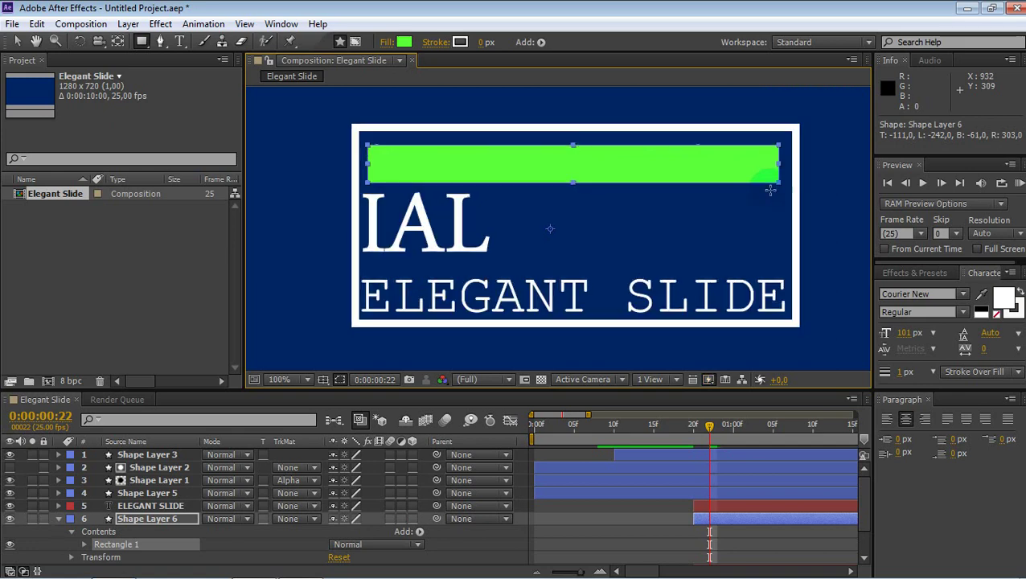
pyautogui.click(17, 42)
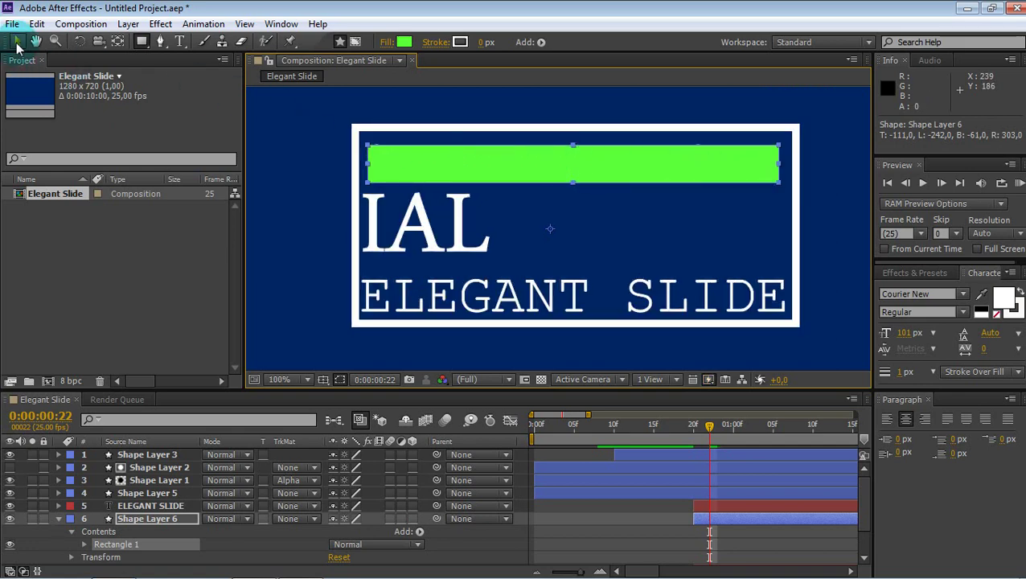
pyautogui.click(60, 515)
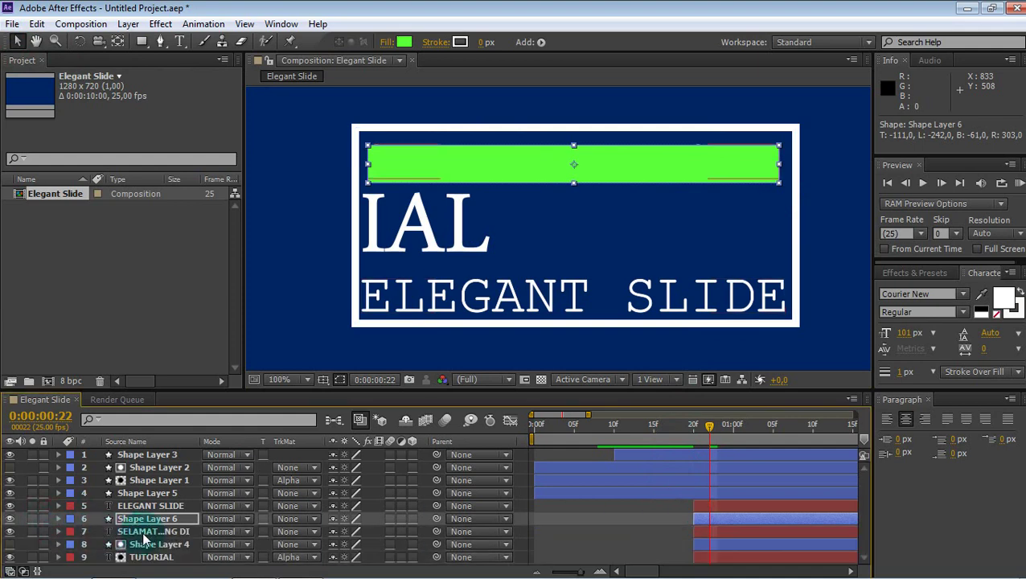
# Reveal SELAMAT DATANG DI's Position and shift it together with Shape Layer 6 and ELEGANT SLIDE to start at 0:00:01:05.
pyautogui.click(141, 534)
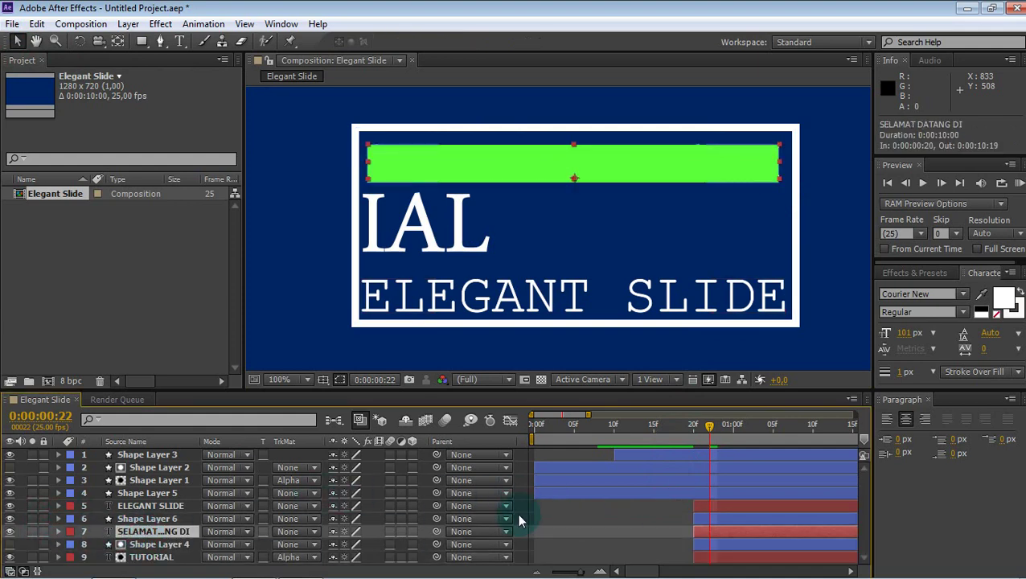
pyautogui.press('p')
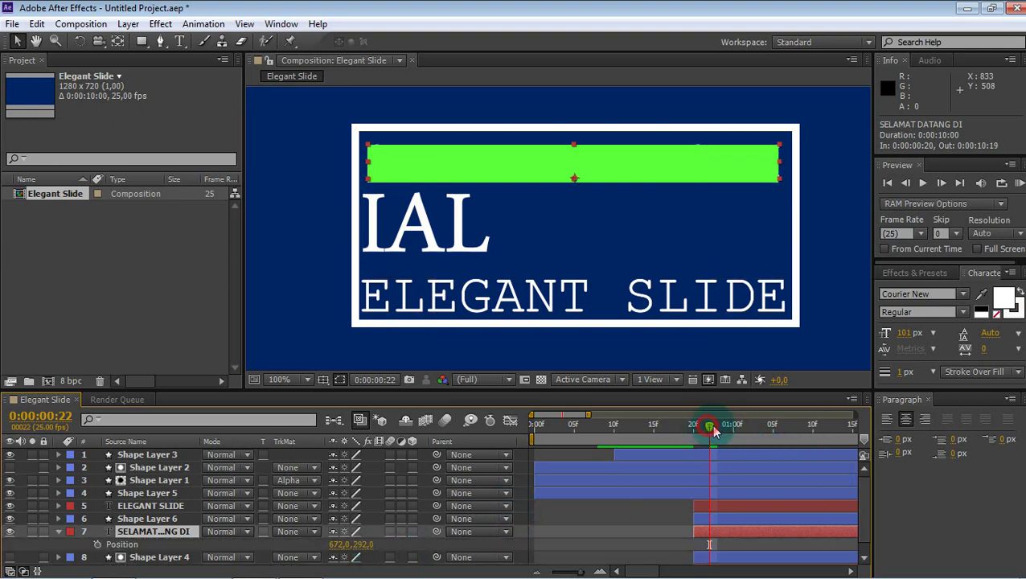
pyautogui.moveTo(711, 427); pyautogui.dragTo(774, 430)
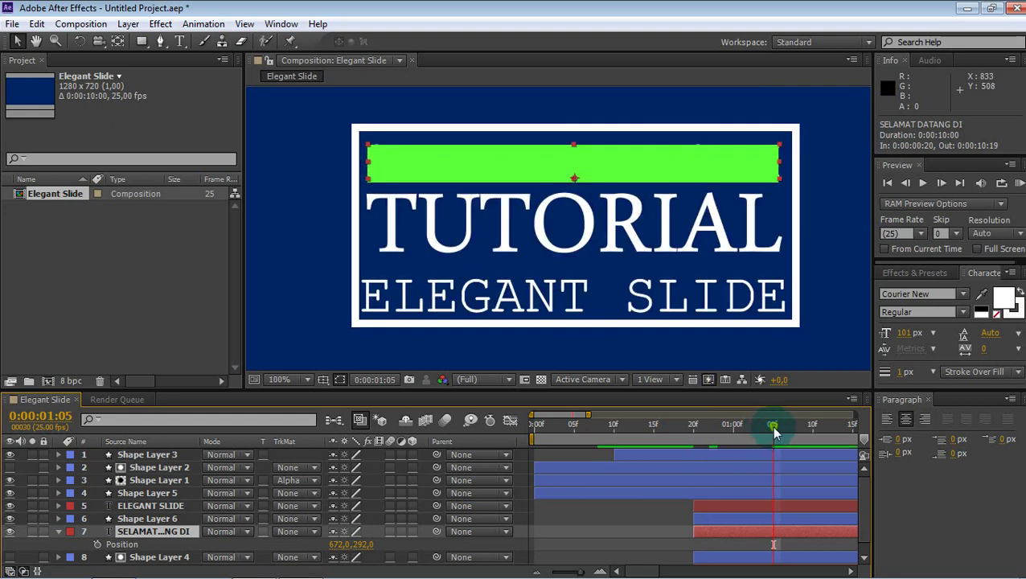
pyautogui.moveTo(774, 430); pyautogui.dragTo(816, 431)
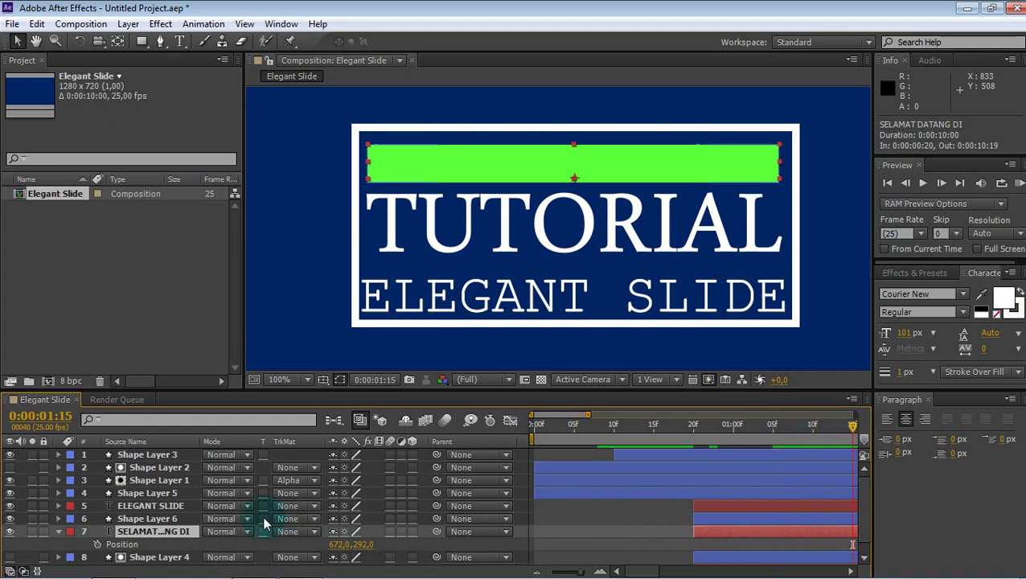
pyautogui.click(706, 518)
pyautogui.keyDown('shift'); pyautogui.click(711, 505); pyautogui.keyUp('shift')
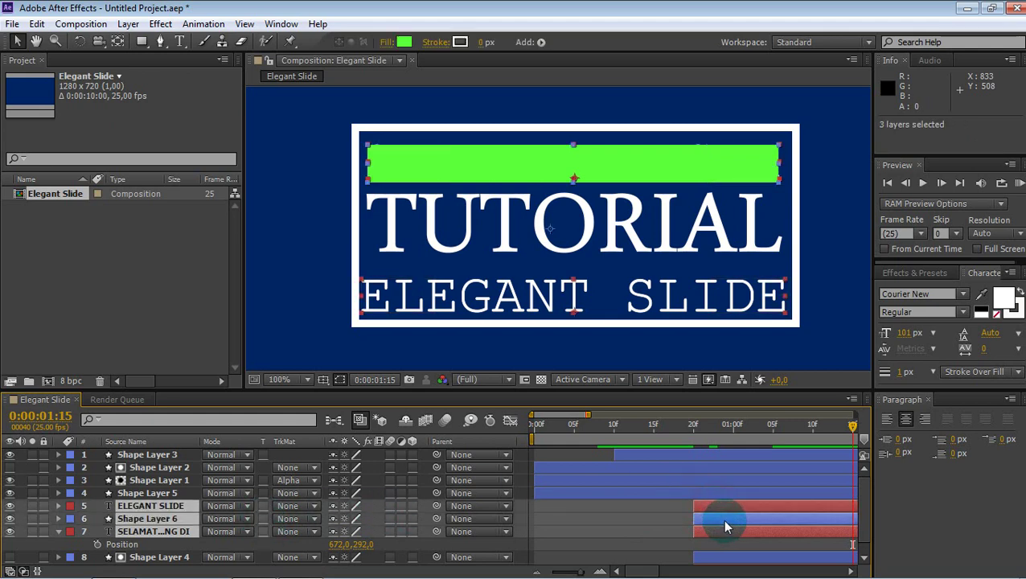
pyautogui.moveTo(723, 519); pyautogui.dragTo(786, 515)
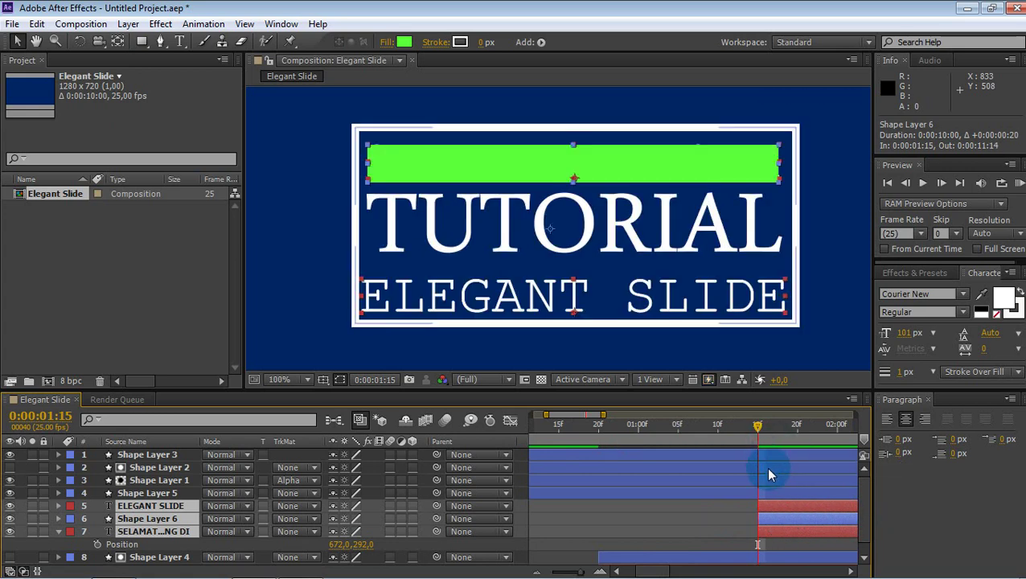
pyautogui.moveTo(795, 526); pyautogui.dragTo(716, 523)
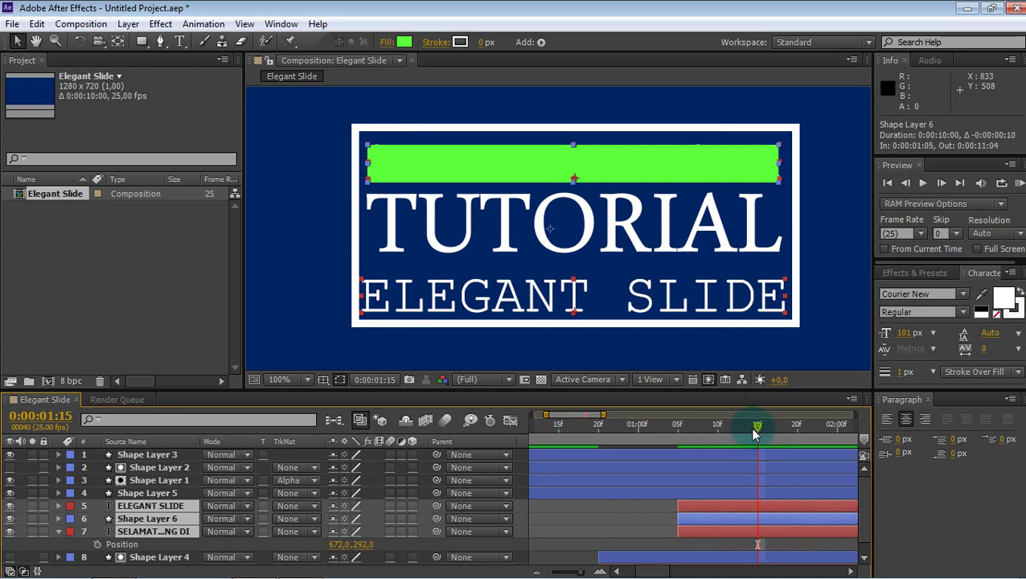
# Animate SELAMAT DATANG DI's Position with a keyframe at 0:00:01:15 for the current placement and one at 0:00:01:05 set to 672, 344.
pyautogui.moveTo(755, 434); pyautogui.dragTo(713, 435)
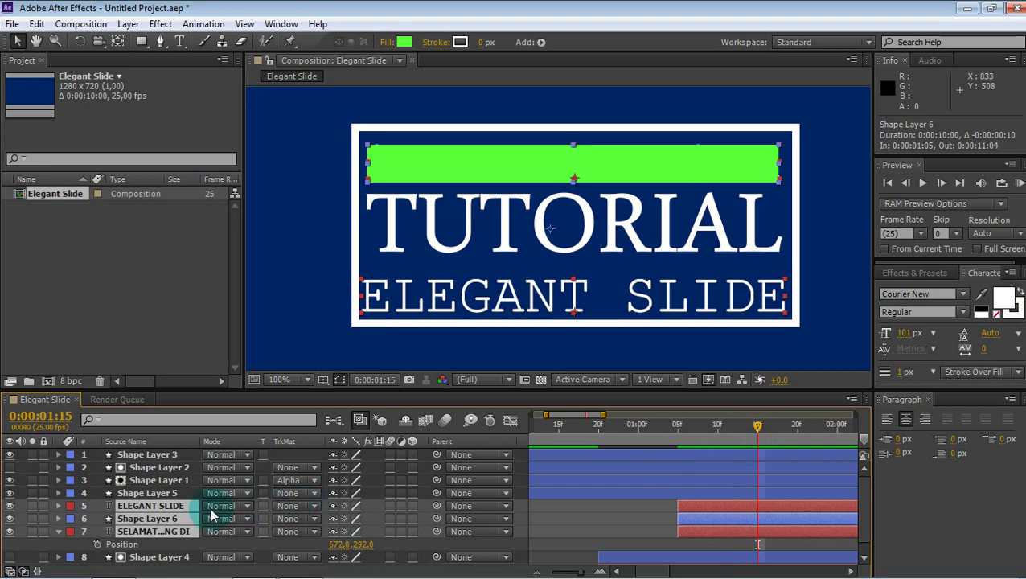
pyautogui.click(97, 546)
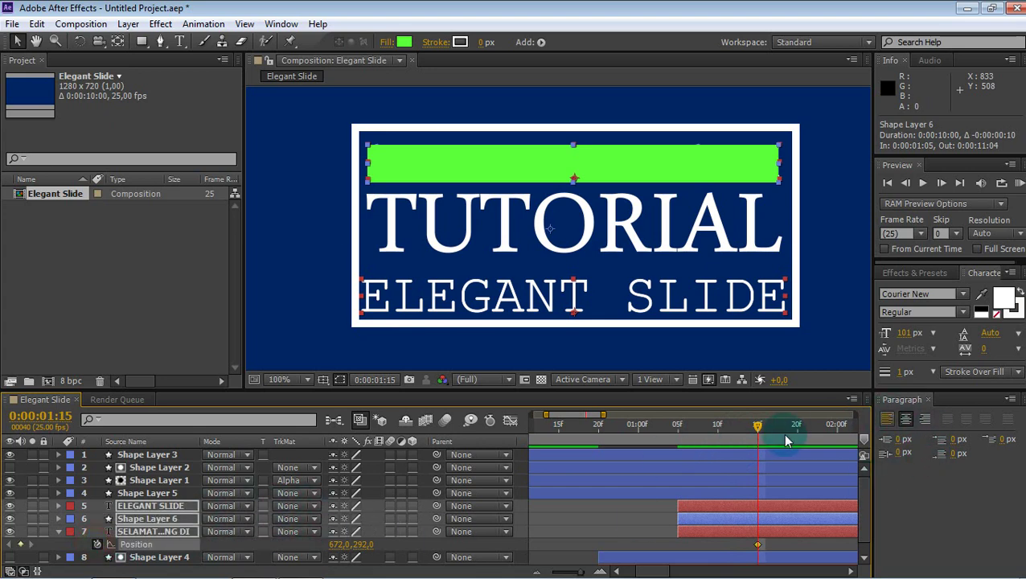
pyautogui.moveTo(756, 432); pyautogui.dragTo(676, 433)
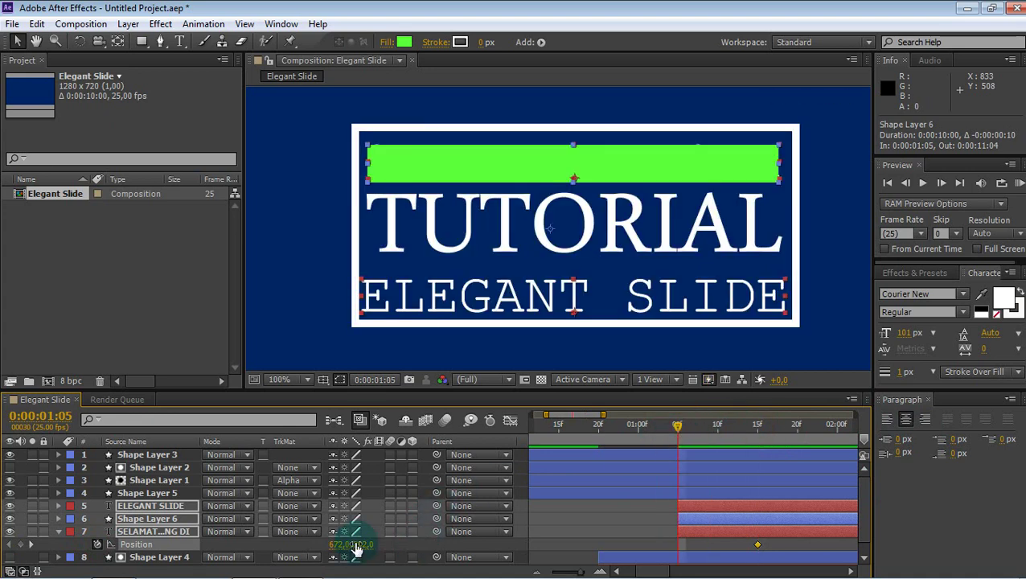
pyautogui.moveTo(362, 544); pyautogui.dragTo(394, 543)
pyautogui.hotkey('ctrl', 'z')
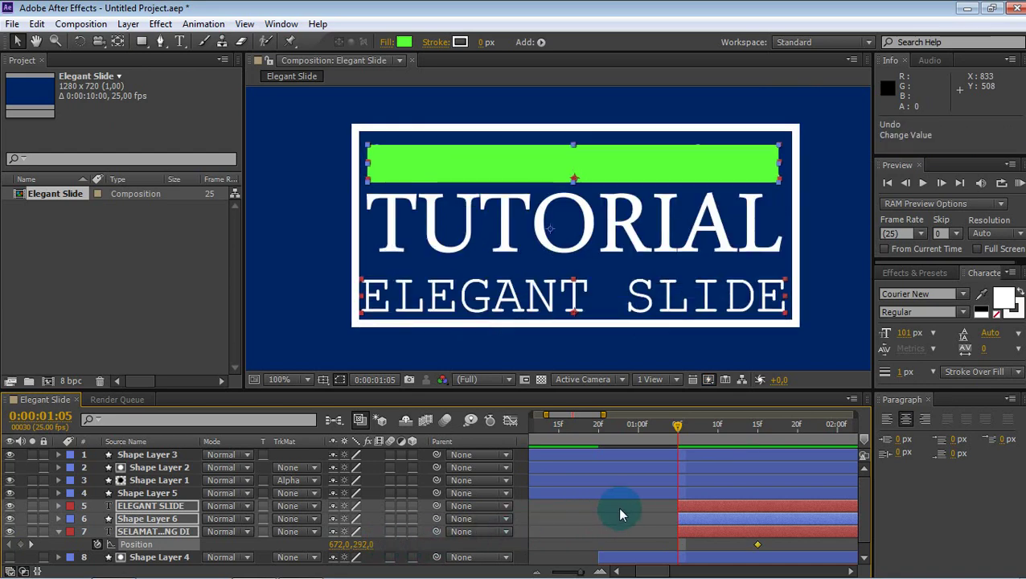
pyautogui.click(622, 506)
pyautogui.click(657, 528)
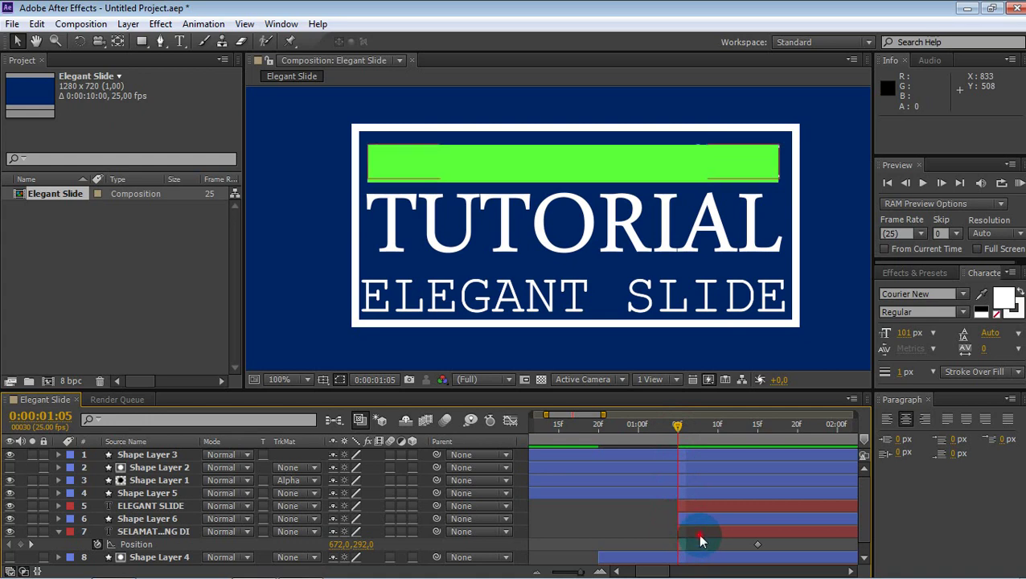
pyautogui.click(697, 534)
pyautogui.moveTo(364, 544); pyautogui.dragTo(398, 545)
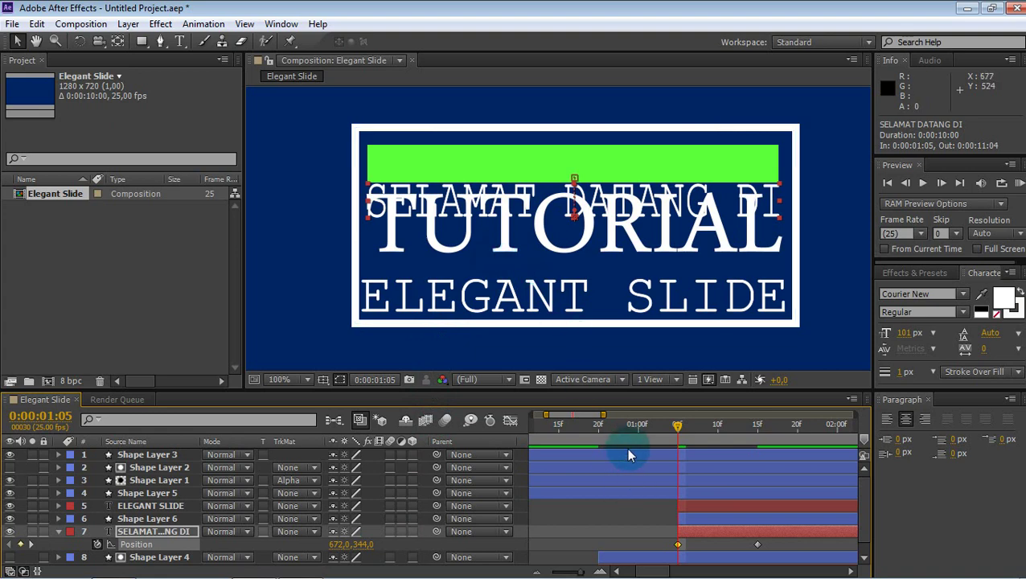
# Apply Easy Ease to both SELAMAT DATANG DI position keyframes and reshape the speed graph for an early peak and a slow finish.
pyautogui.click(714, 550)
pyautogui.moveTo(770, 539); pyautogui.dragTo(655, 547)
pyautogui.press('F9')
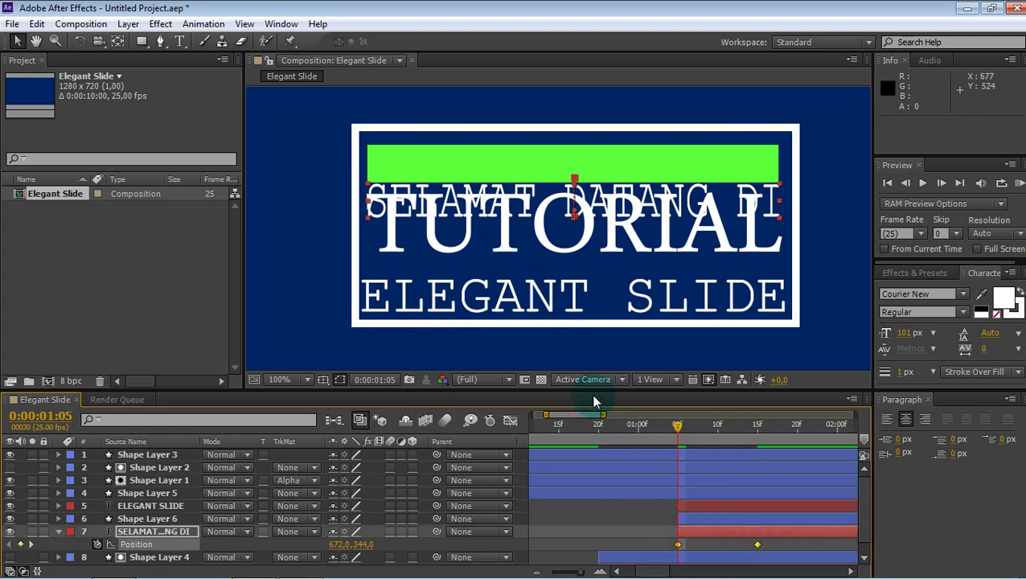
pyautogui.click(510, 420)
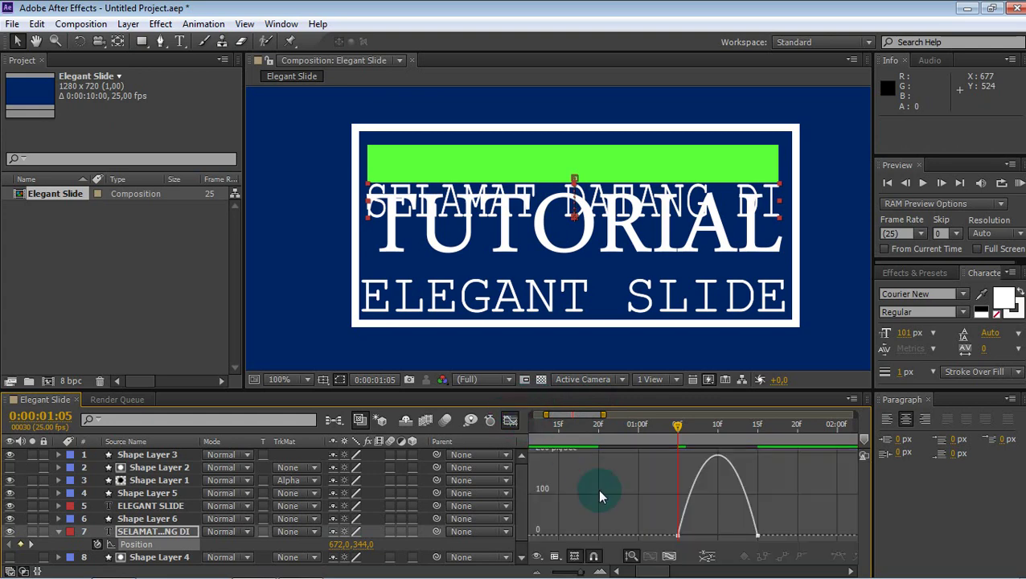
pyautogui.click(740, 537)
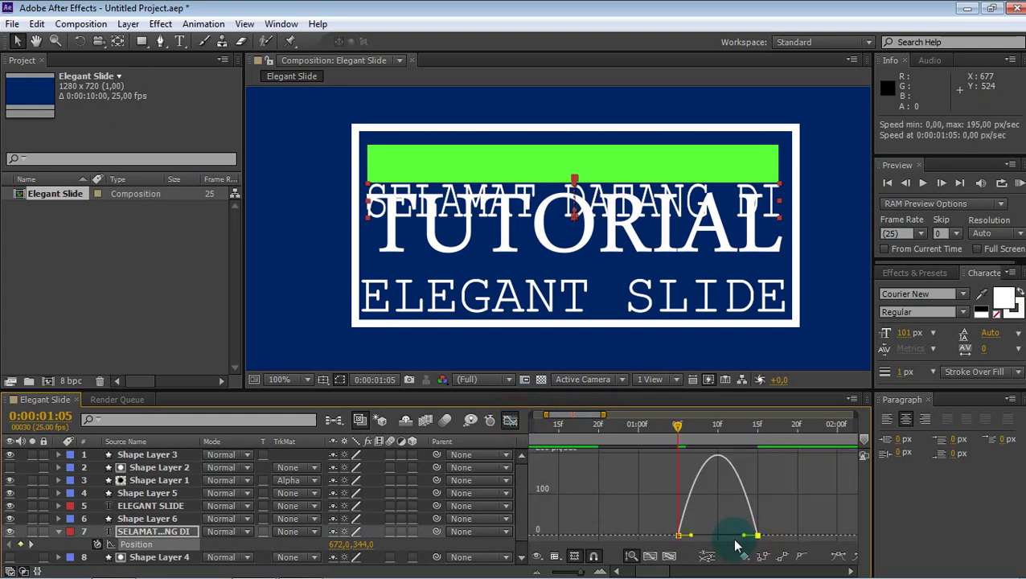
pyautogui.moveTo(743, 537); pyautogui.dragTo(718, 536)
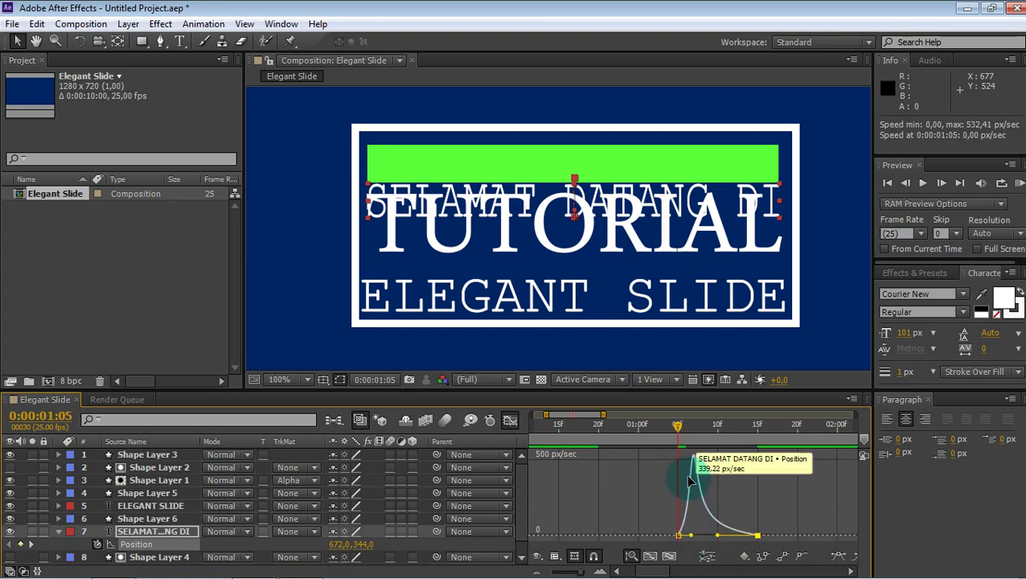
# Set SELAMAT DATANG DI's track matte to Alpha using Shape Layer 6, preview the reveal, and close the graph editor.
pyautogui.click(288, 532)
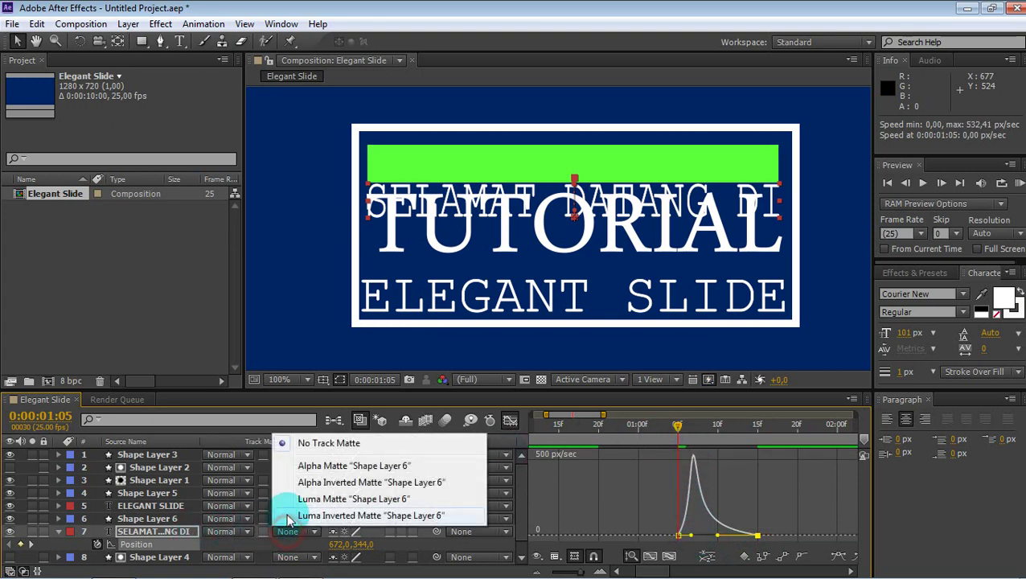
pyautogui.click(321, 467)
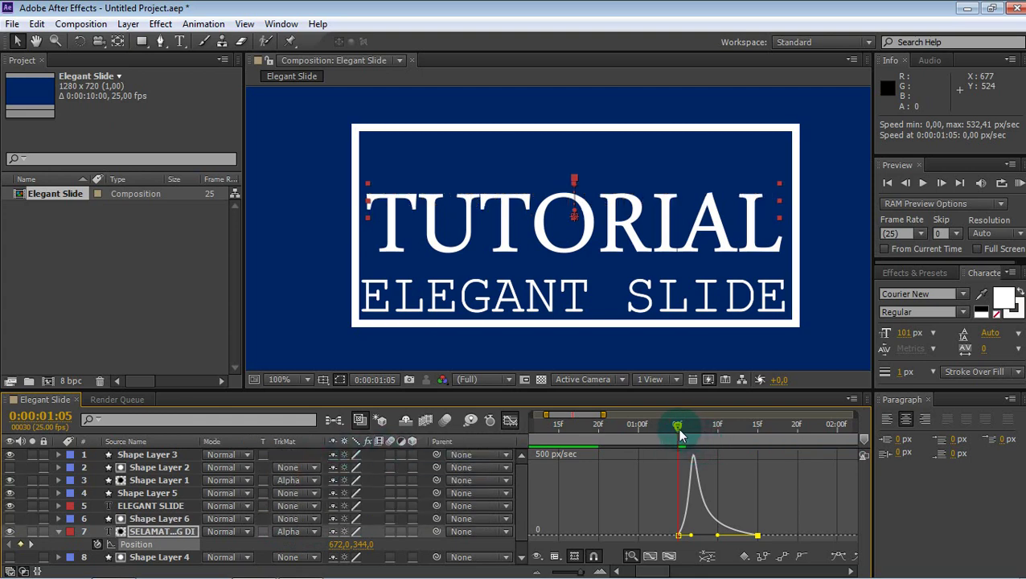
pyautogui.press('space')
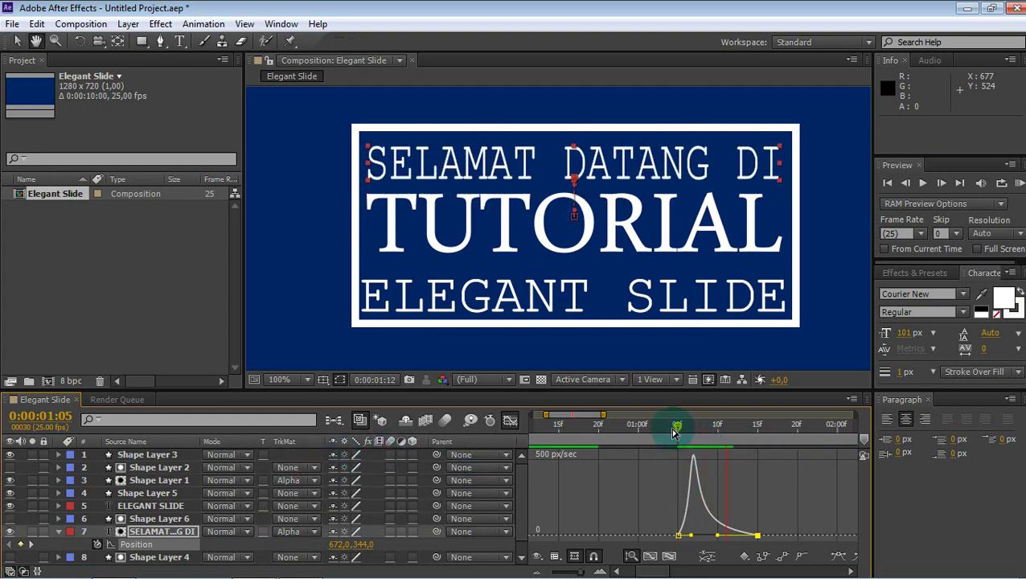
pyautogui.press('space')
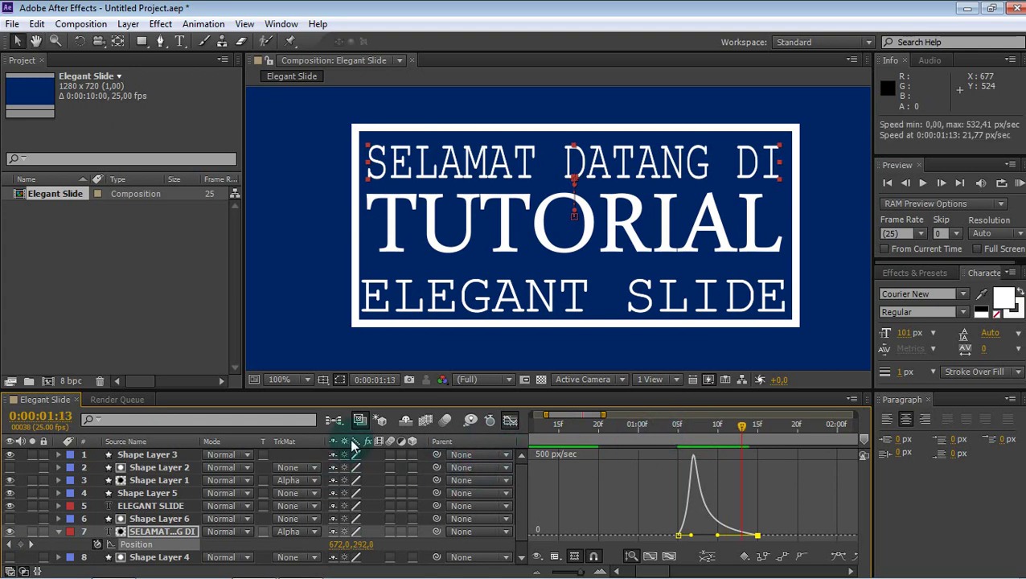
pyautogui.hotkey('shift', 'F3')
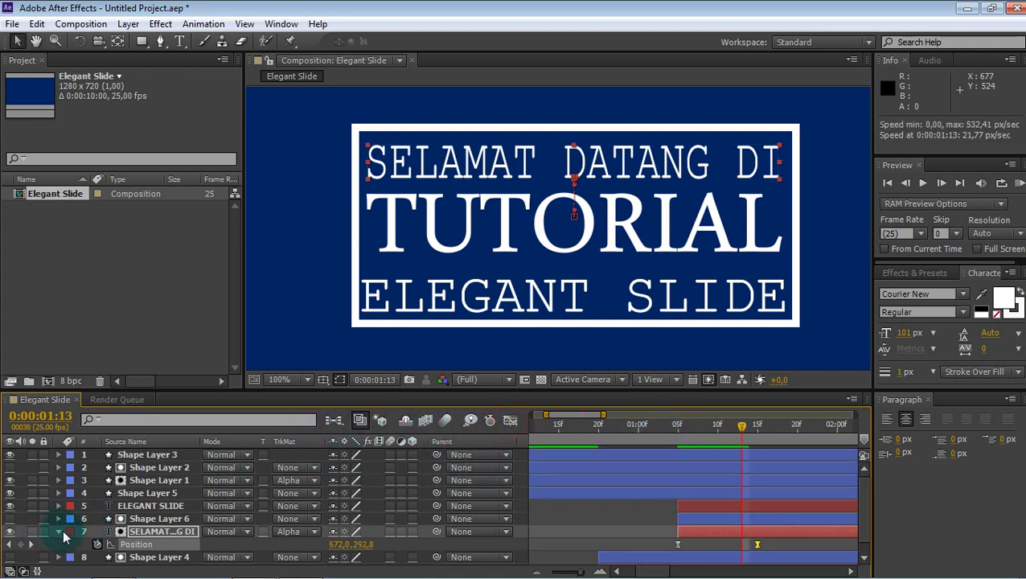
# Collapse SELAMAT DATANG DI's properties and move ELEGANT SLIDE up beneath TUTORIAL to position 672, 455.
pyautogui.click(164, 521)
pyautogui.click(69, 531)
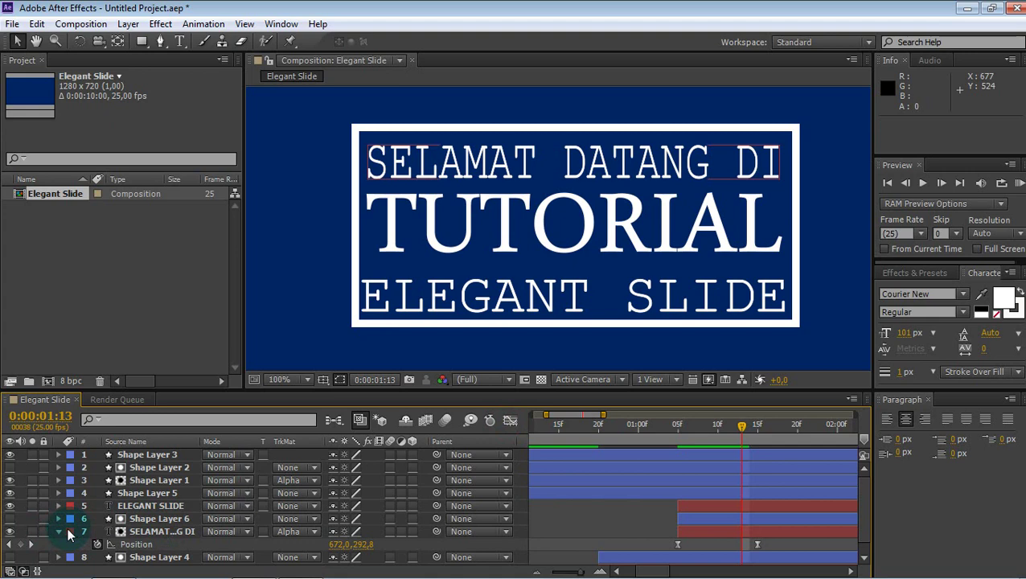
pyautogui.click(59, 532)
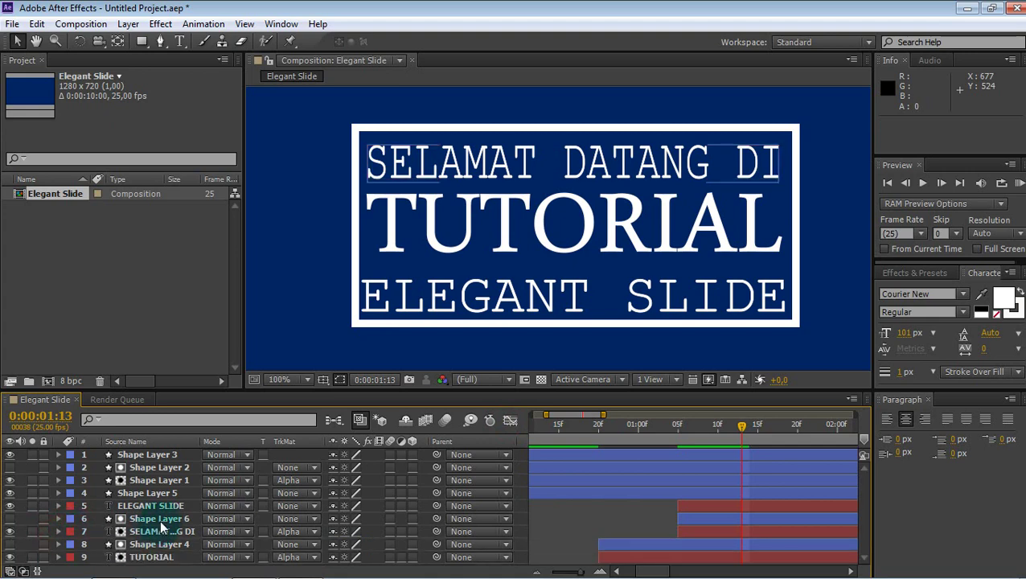
pyautogui.click(157, 506)
pyautogui.click(149, 493)
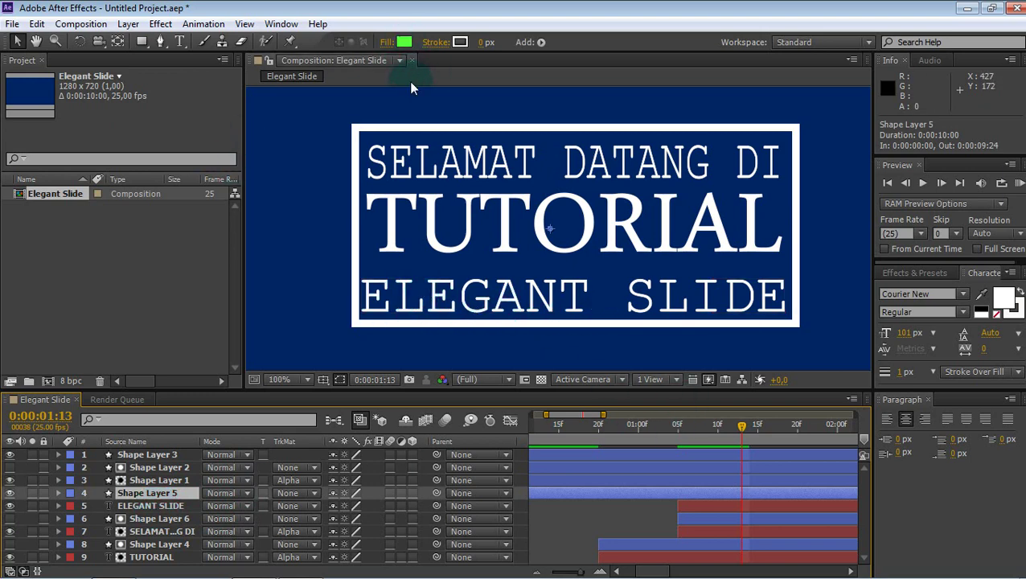
pyautogui.click(692, 510)
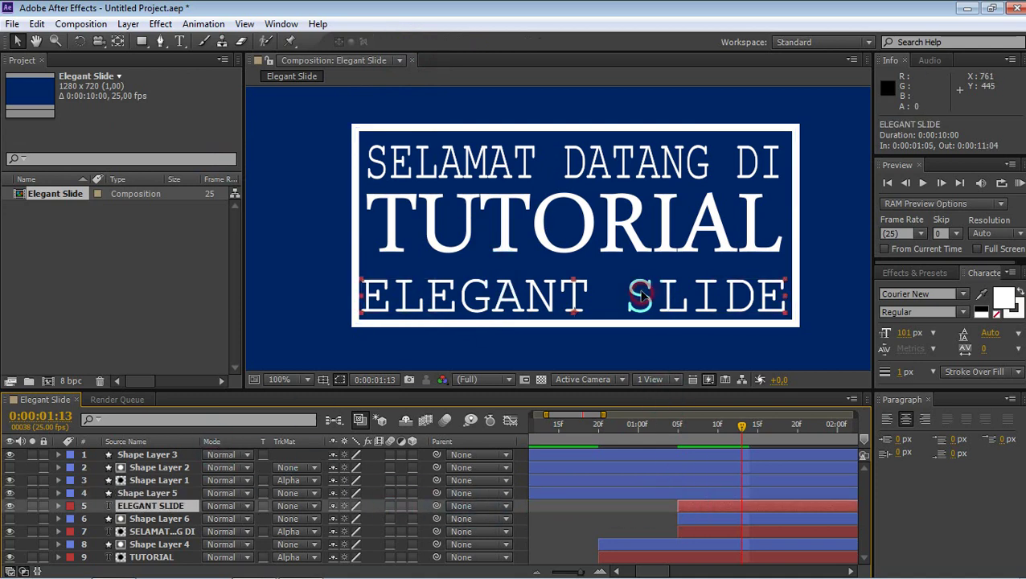
pyautogui.moveTo(641, 296); pyautogui.dragTo(641, 278)
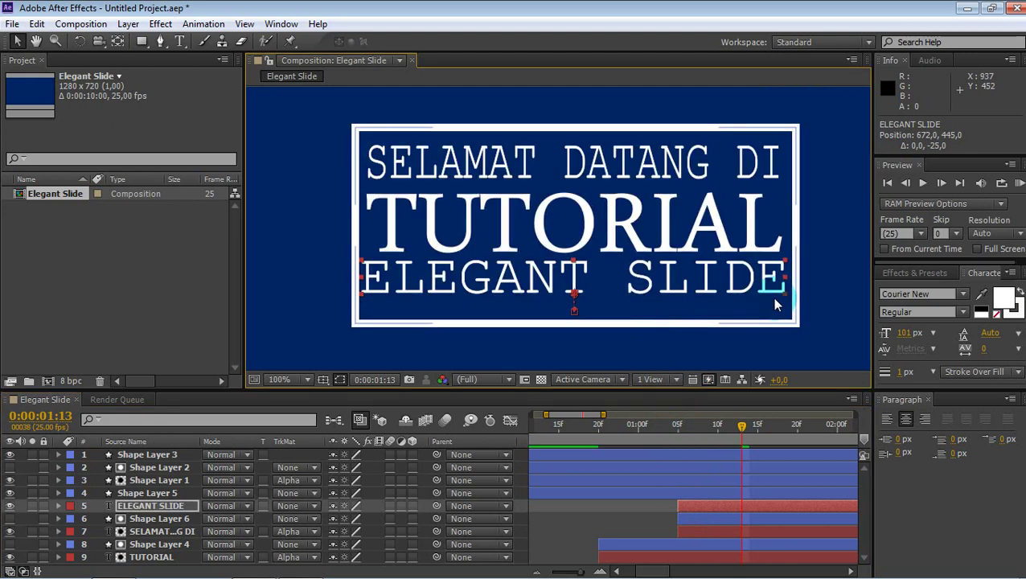
pyautogui.hotkey('shift', 'Up')
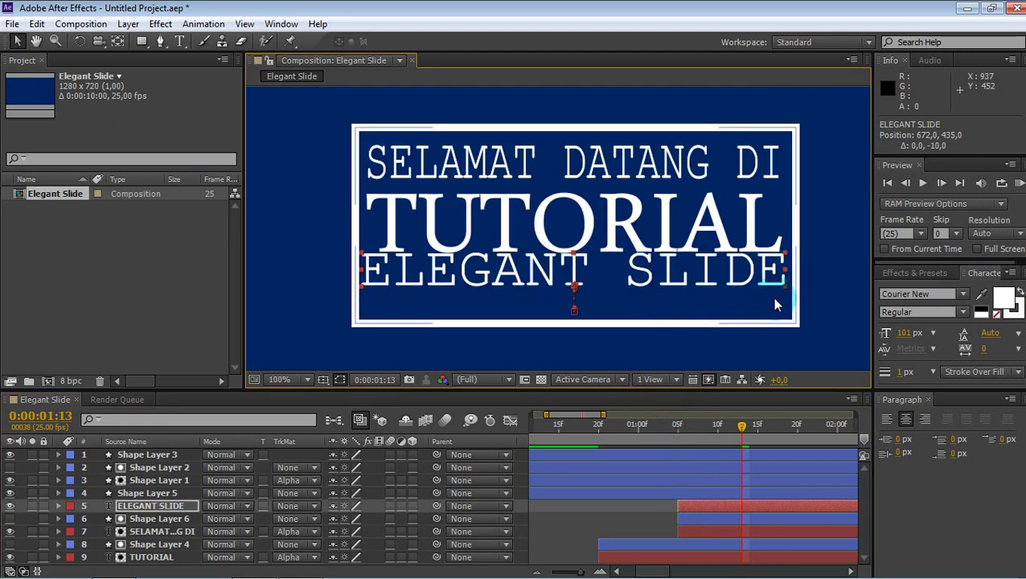
pyautogui.hotkey('shift', 'Down')
pyautogui.hotkey('shift', 'Down')
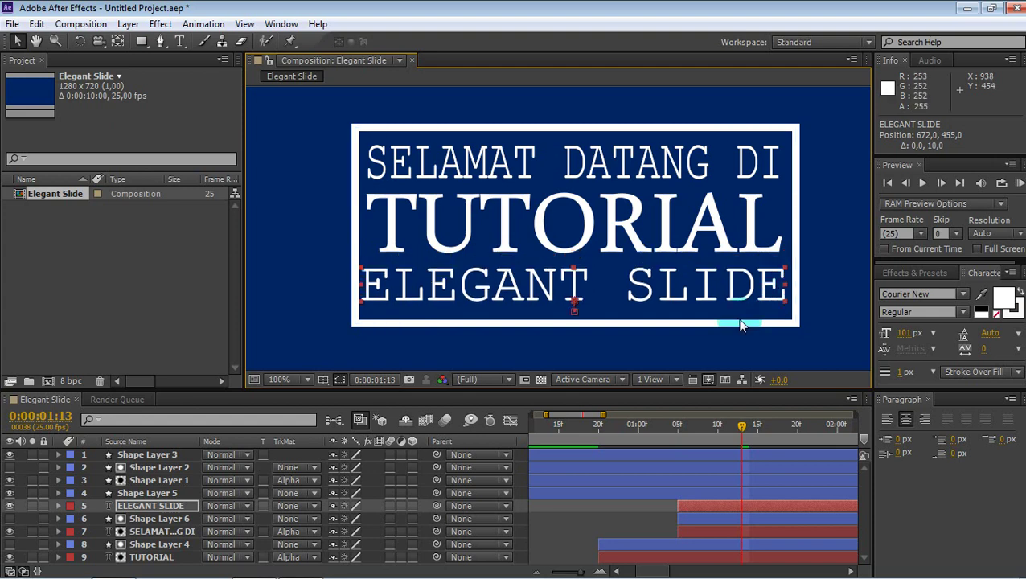
# Shift Shape Layer 5 to start at 0:00:01:05 and draw a rectangle about 556 × 43 px on it over ELEGANT SLIDE.
pyautogui.click(153, 494)
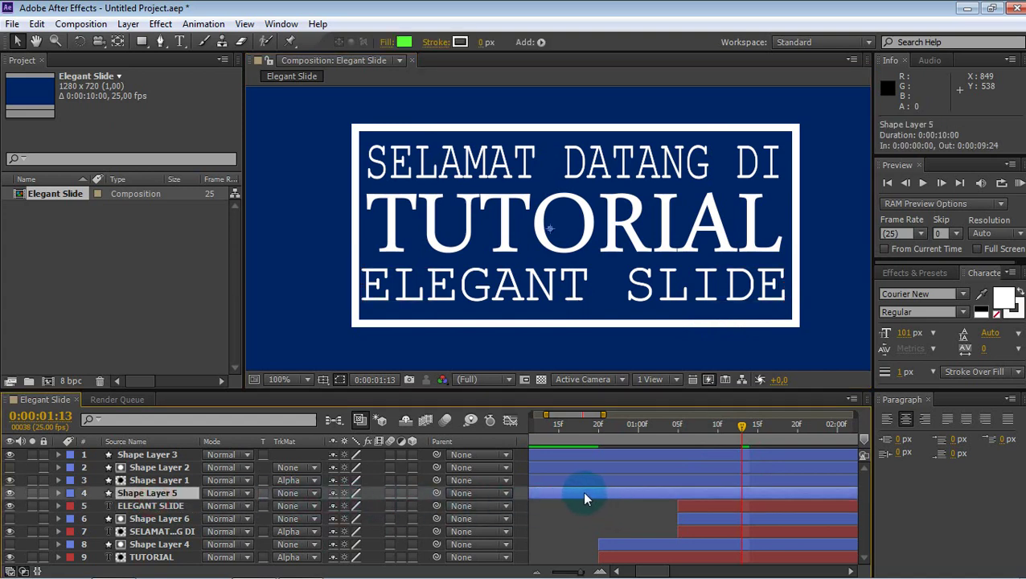
pyautogui.moveTo(582, 491); pyautogui.dragTo(817, 486)
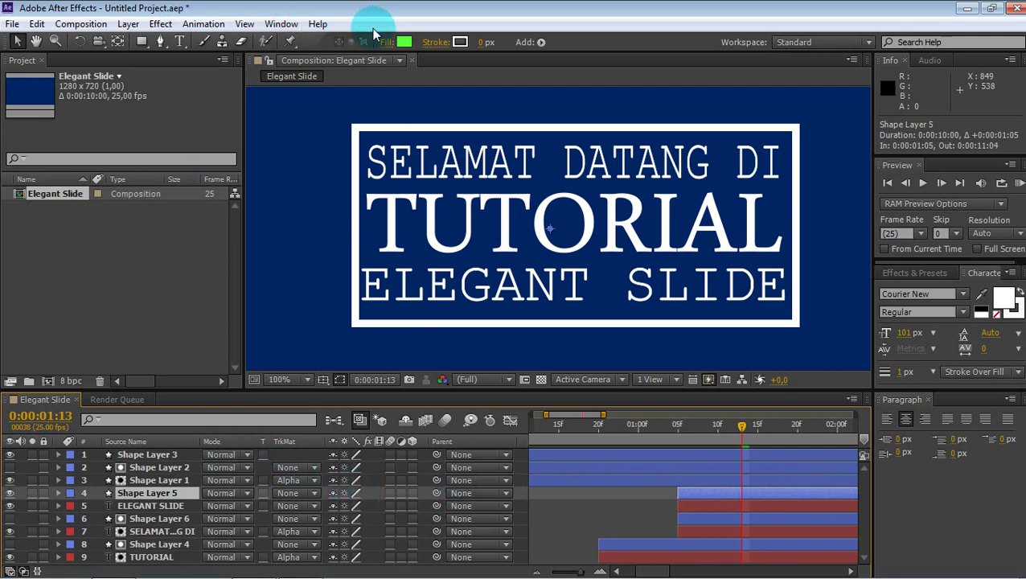
pyautogui.click(138, 42)
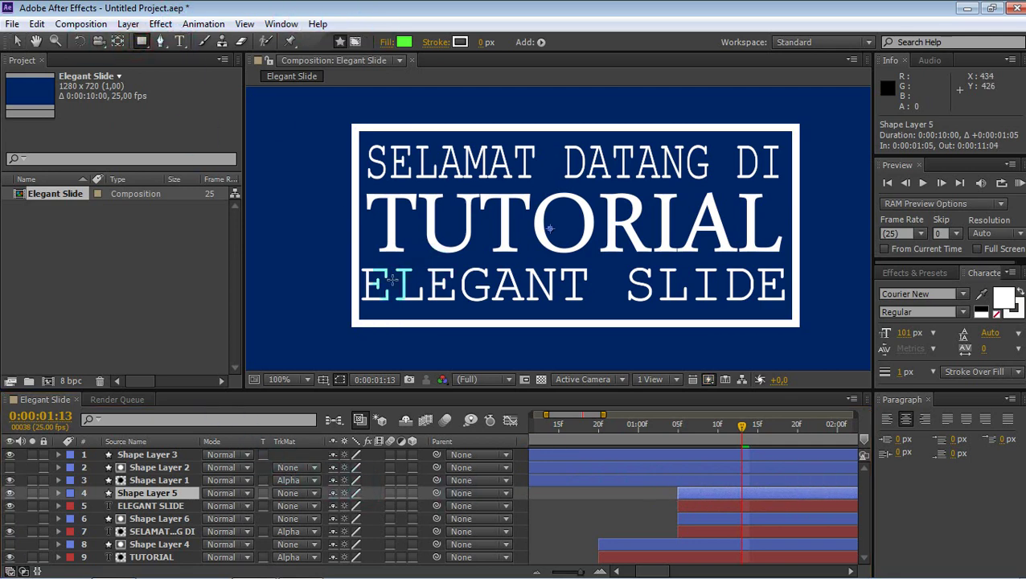
pyautogui.moveTo(362, 268); pyautogui.dragTo(780, 300)
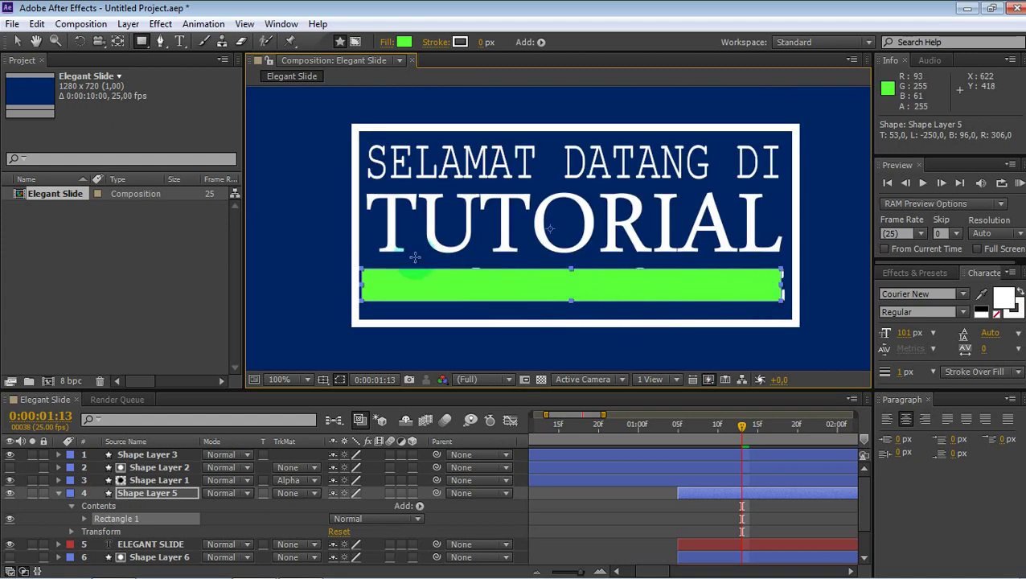
# Enlarge Shape Layer 5's rectangle slightly in height and width around its center to fully cover ELEGANT SLIDE, and collapse the layer.
pyautogui.click(17, 42)
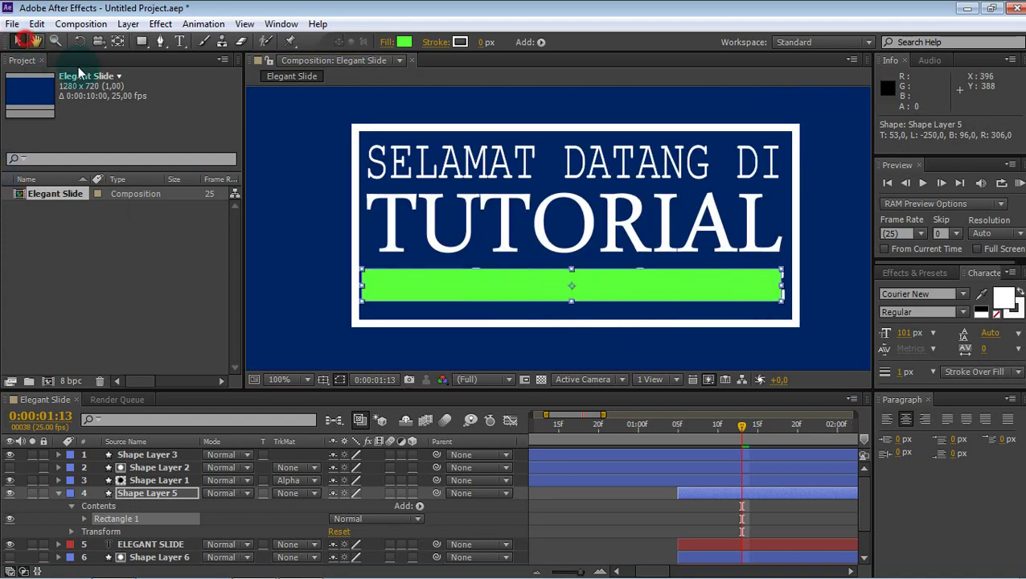
pyautogui.click(572, 271)
pyautogui.moveTo(572, 271); pyautogui.dragTo(570, 264)
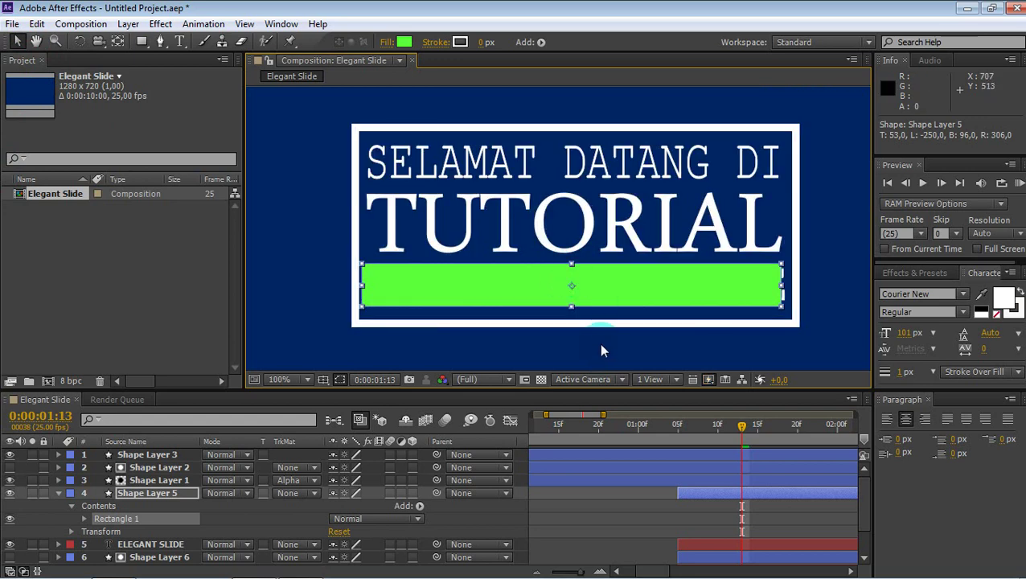
pyautogui.click(784, 290)
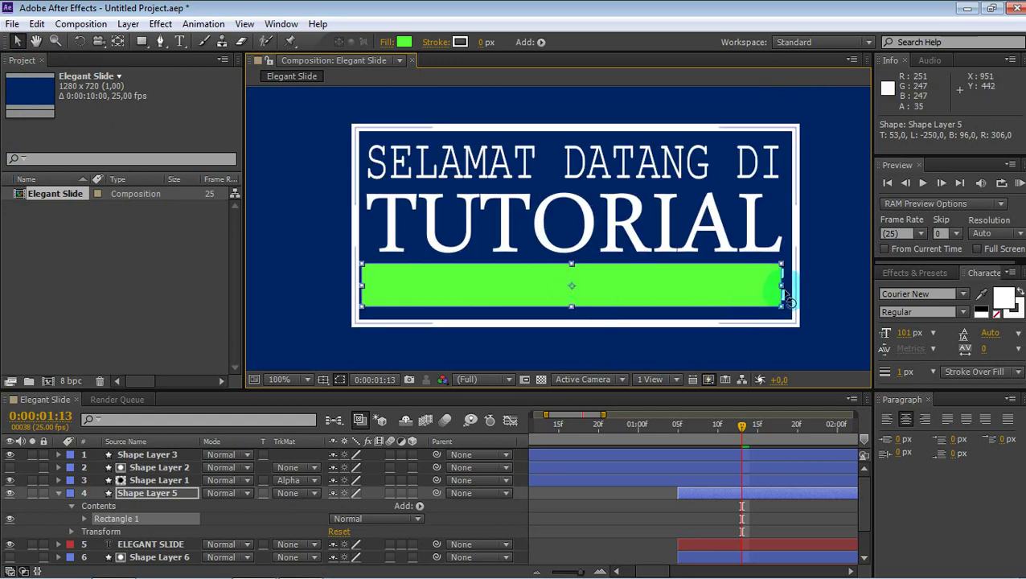
pyautogui.moveTo(782, 289); pyautogui.dragTo(788, 290)
pyautogui.click(785, 283)
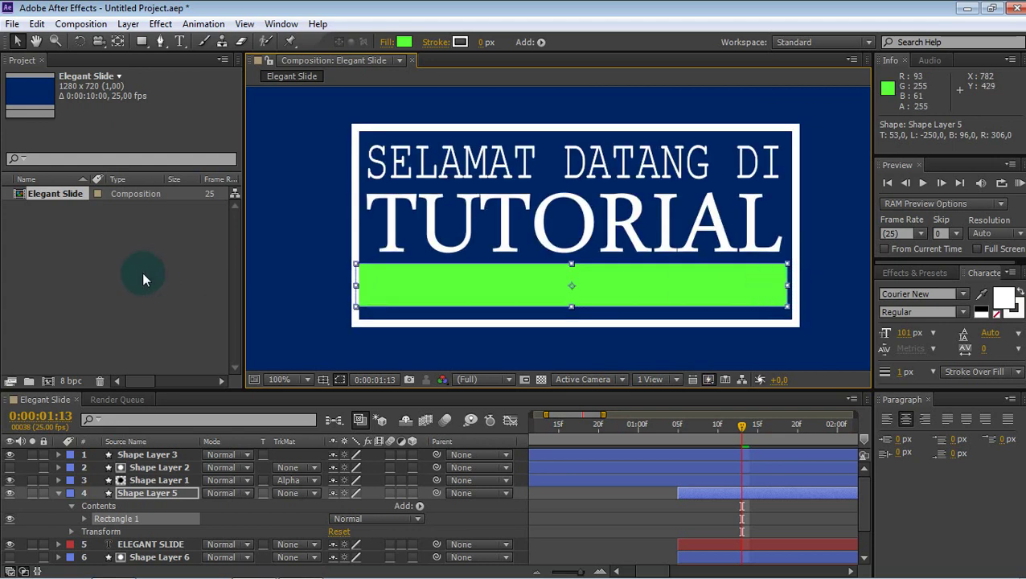
pyautogui.click(60, 493)
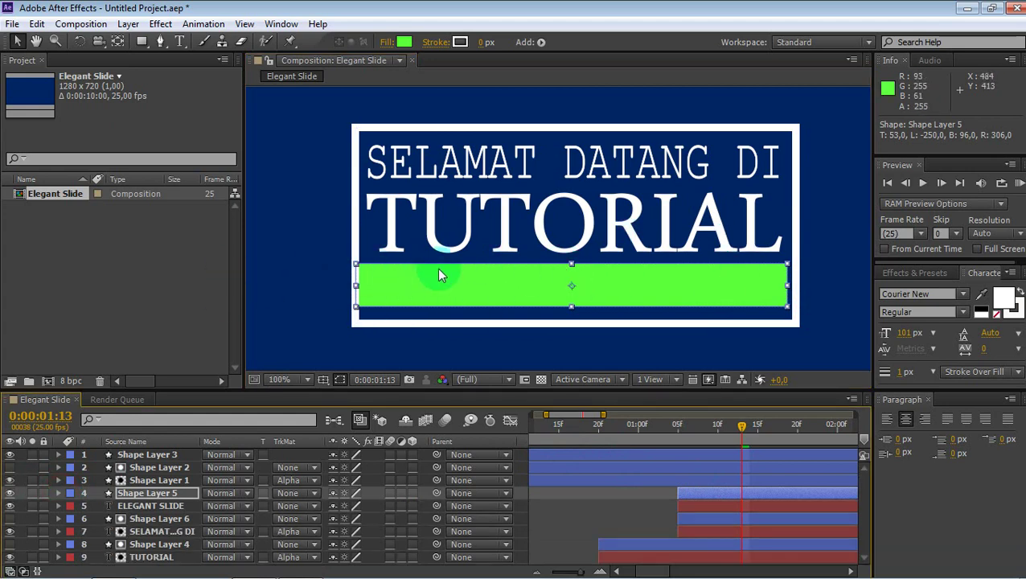
pyautogui.click(360, 272)
# Remove ELEGANT SLIDE's existing Position keyframes and add a new one at 0:00:01:15 for the current placement.
pyautogui.click(173, 505)
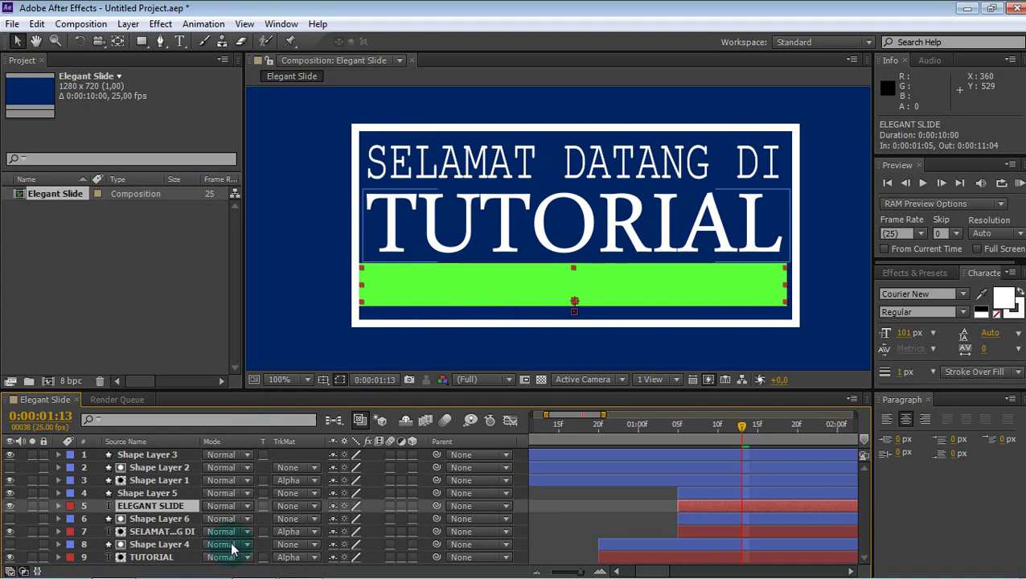
pyautogui.press('p')
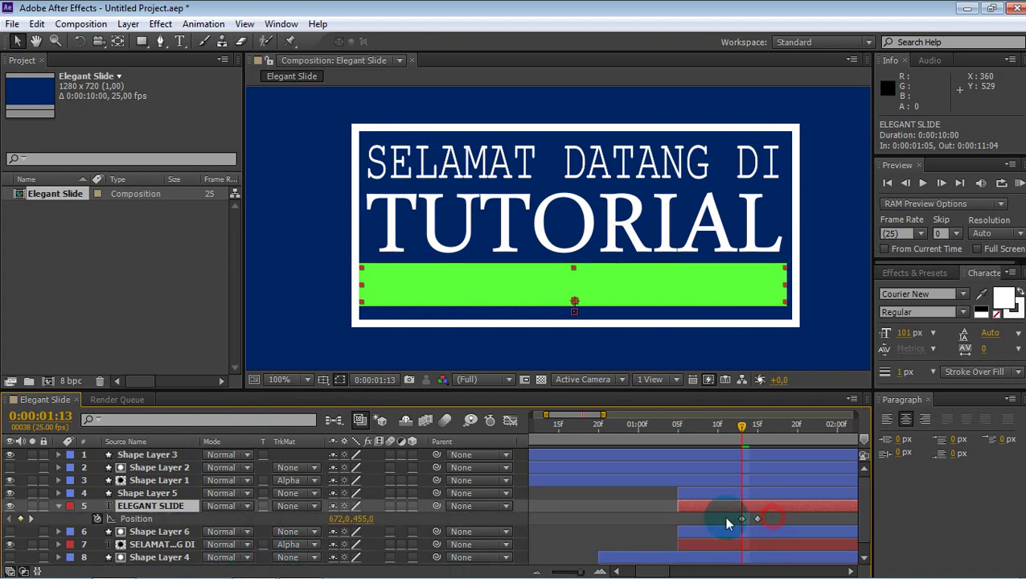
pyautogui.moveTo(758, 518); pyautogui.dragTo(741, 518)
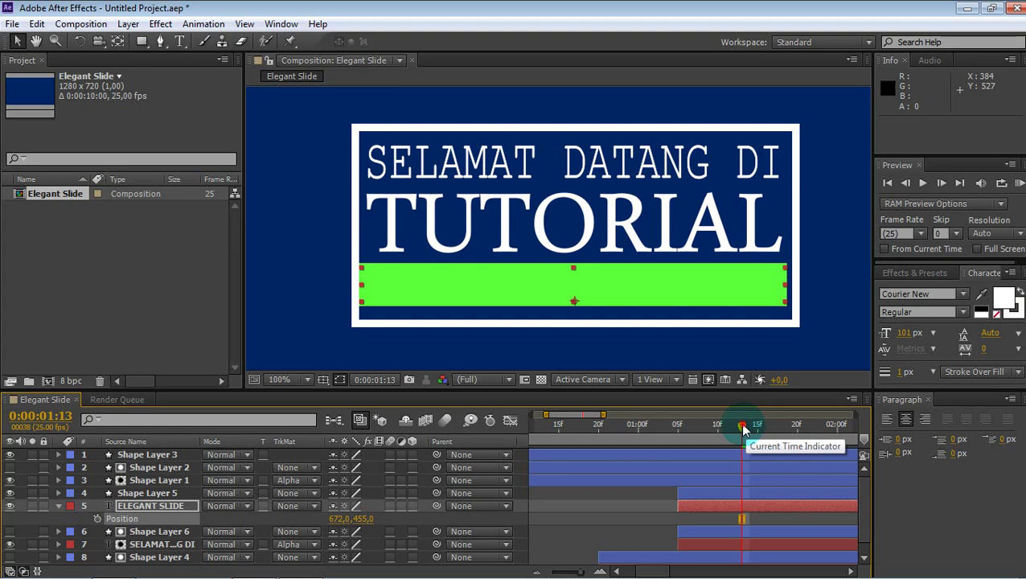
pyautogui.moveTo(743, 429)
pyautogui.mouseDown()
pyautogui.moveTo(763, 426)
pyautogui.moveTo(659, 434)
pyautogui.moveTo(738, 423)
pyautogui.moveTo(757, 432)
pyautogui.mouseUp()
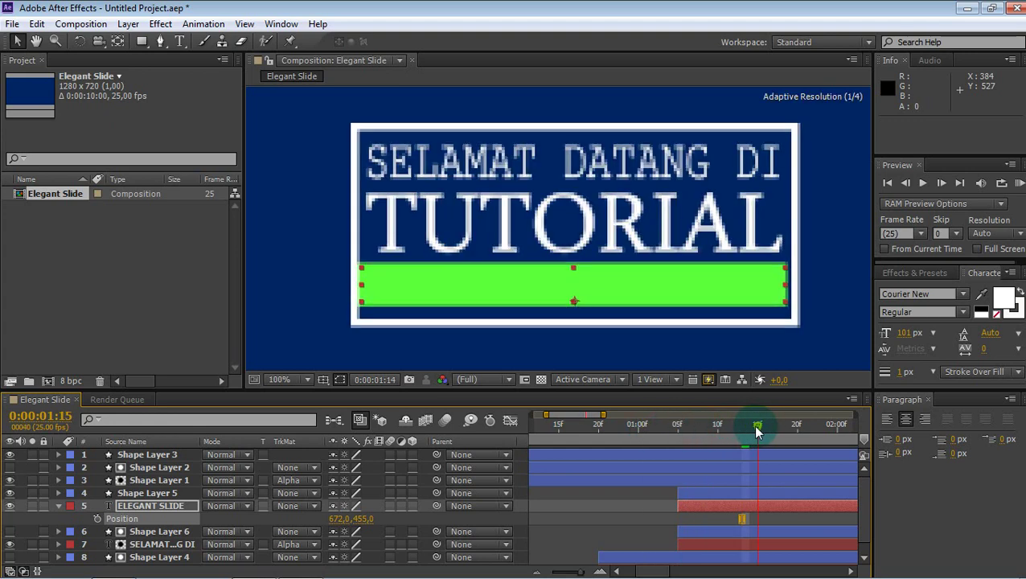
pyautogui.click(98, 519)
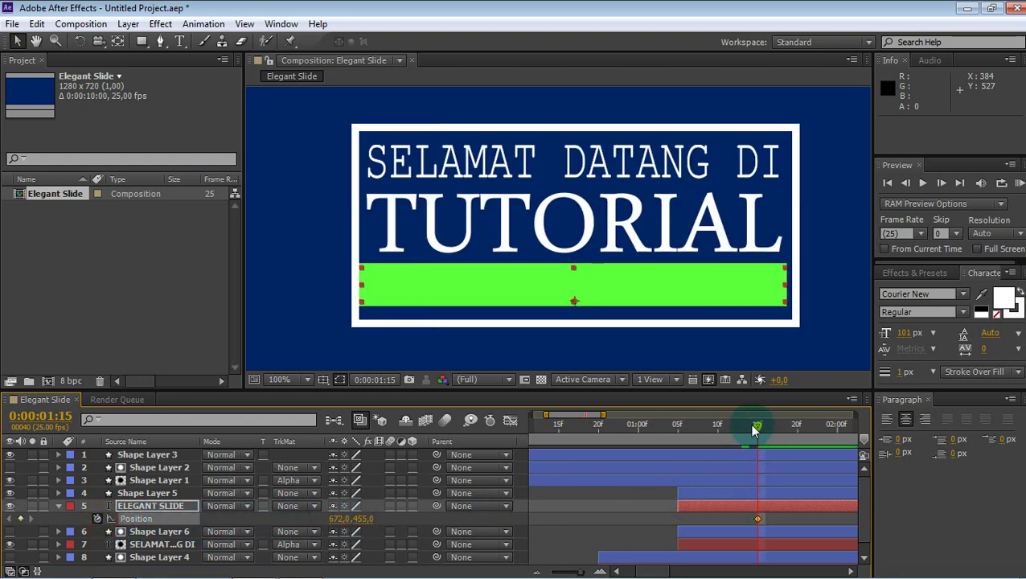
# Add a Position keyframe for ELEGANT SLIDE at 0:00:01:05 with the value 672, 404.
pyautogui.moveTo(754, 431); pyautogui.dragTo(676, 436)
pyautogui.click(321, 516)
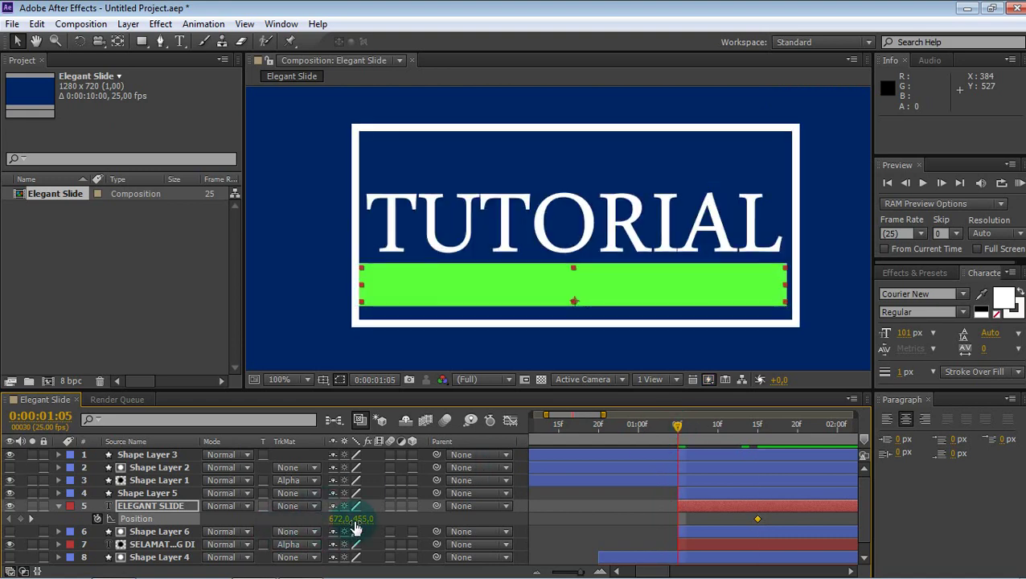
pyautogui.moveTo(361, 527); pyautogui.dragTo(321, 518)
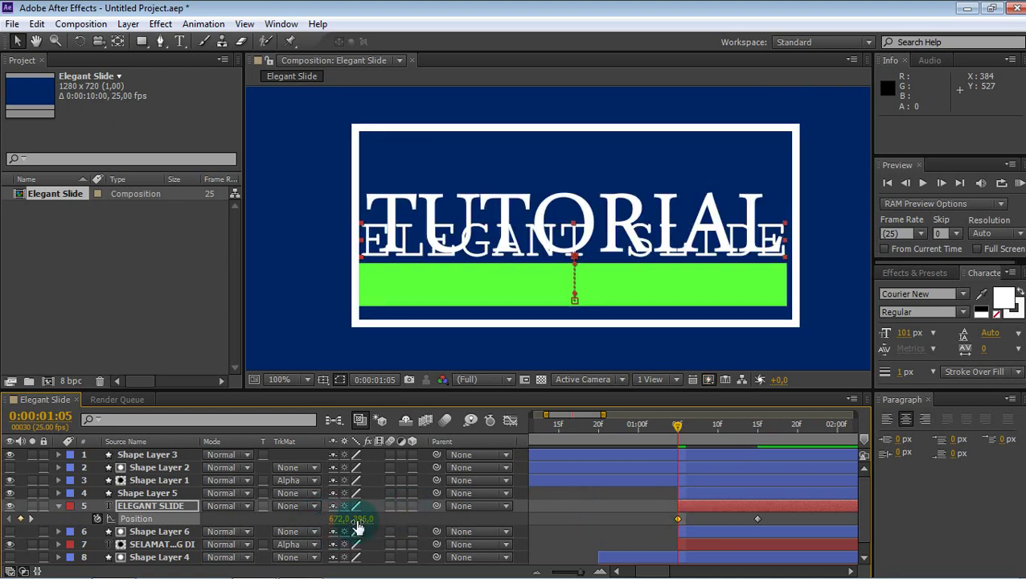
pyautogui.moveTo(364, 519); pyautogui.dragTo(362, 519)
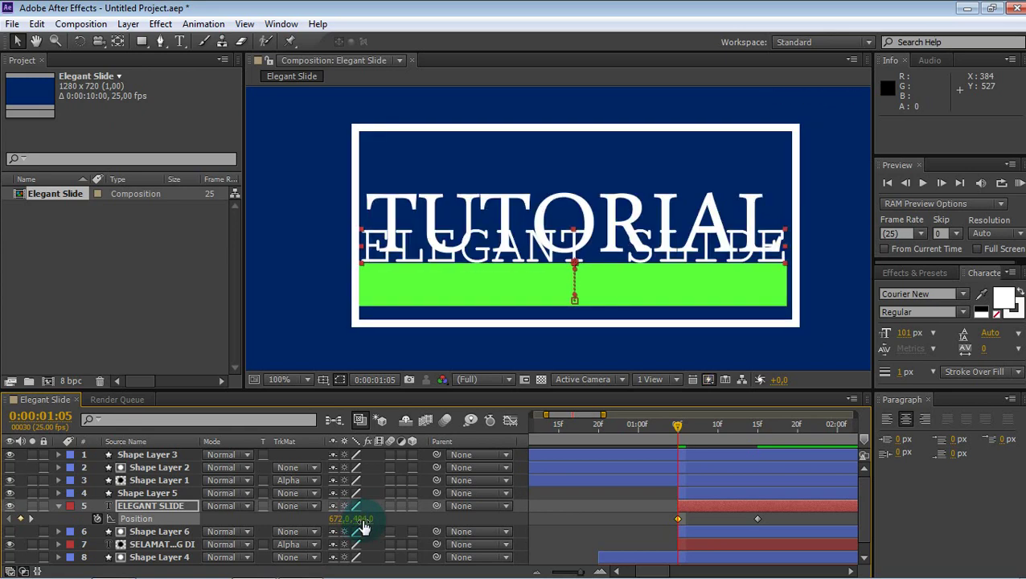
# Apply Easy Ease to both ELEGANT SLIDE position keyframes and give the last one 100% incoming influence in the speed graph.
pyautogui.moveTo(770, 521); pyautogui.dragTo(662, 520)
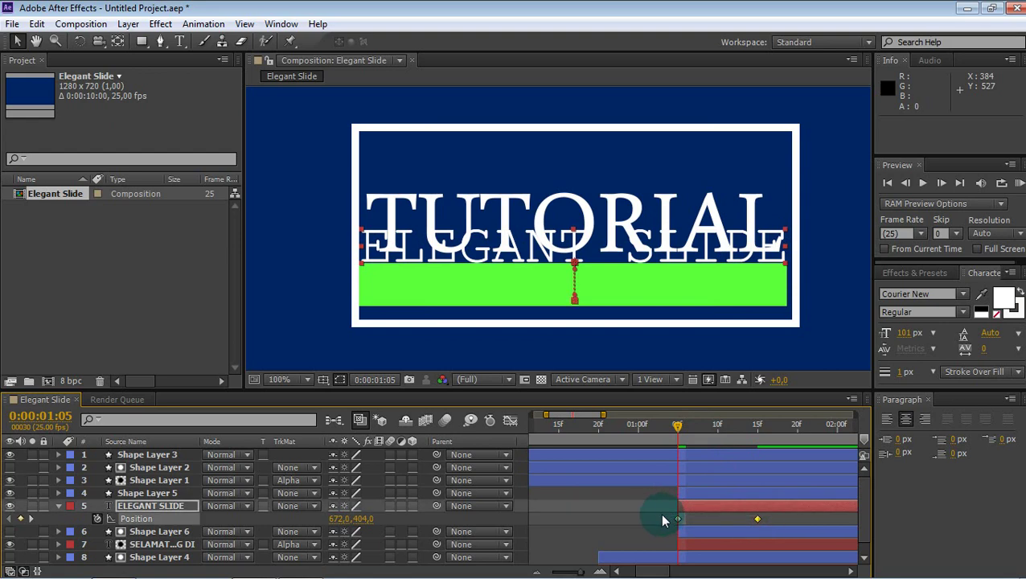
pyautogui.press('F9')
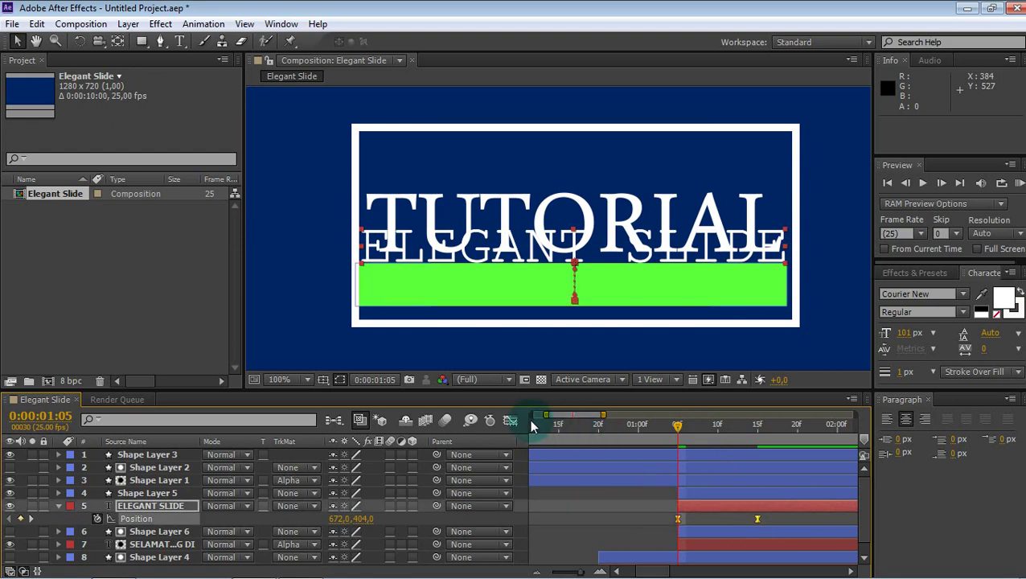
pyautogui.click(515, 419)
pyautogui.hotkey('shift', 'F3')
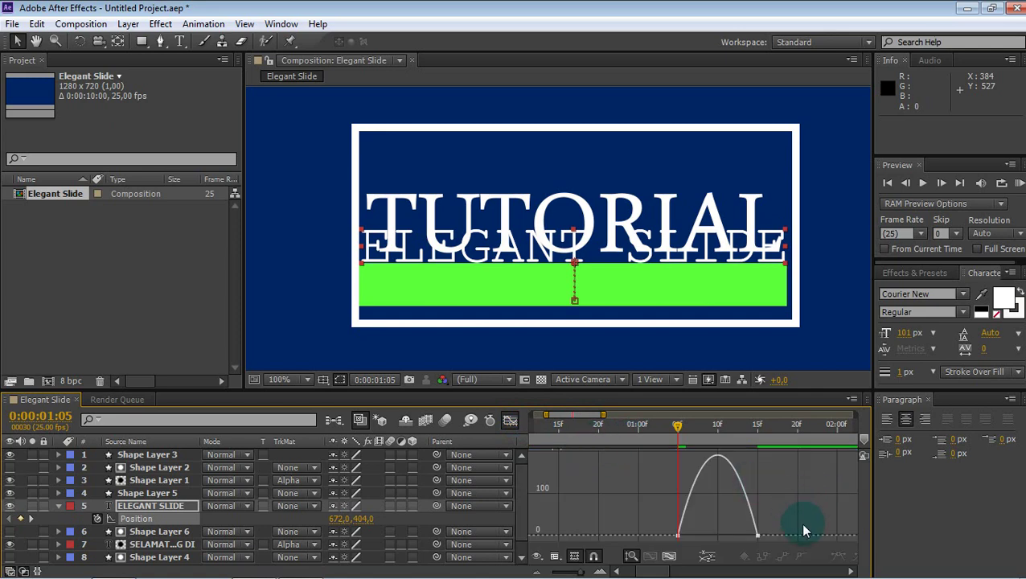
pyautogui.click(758, 535)
pyautogui.moveTo(745, 536); pyautogui.dragTo(672, 515)
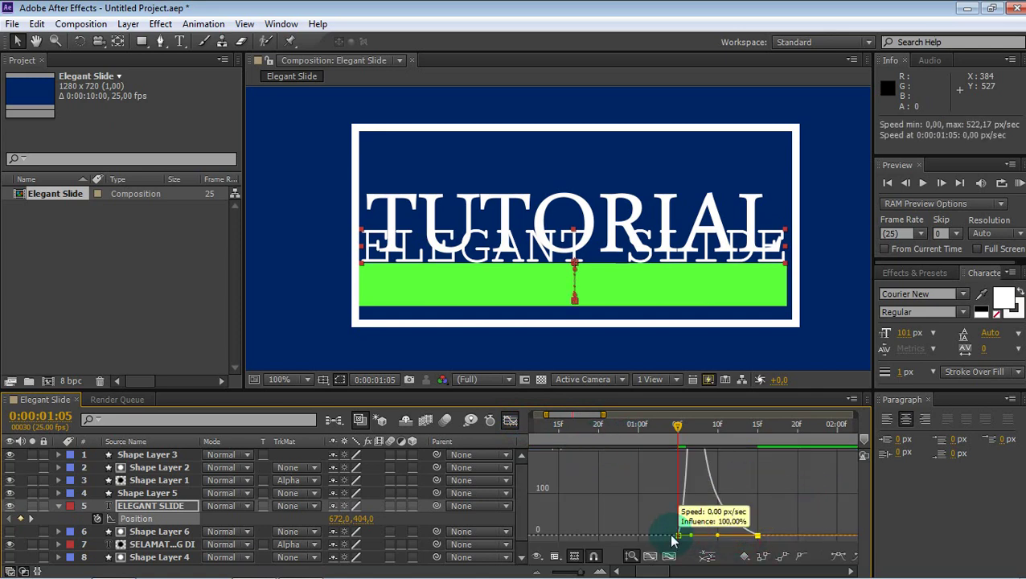
pyautogui.click(508, 422)
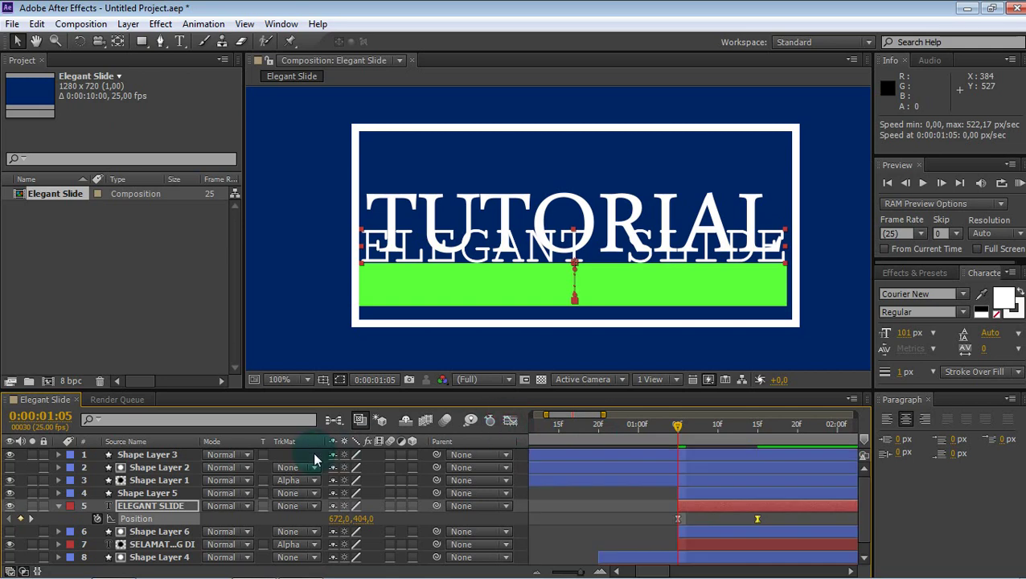
# Set ELEGANT SLIDE's track matte to Alpha using Shape Layer 5 and preview the whole title animation from the start.
pyautogui.click(302, 505)
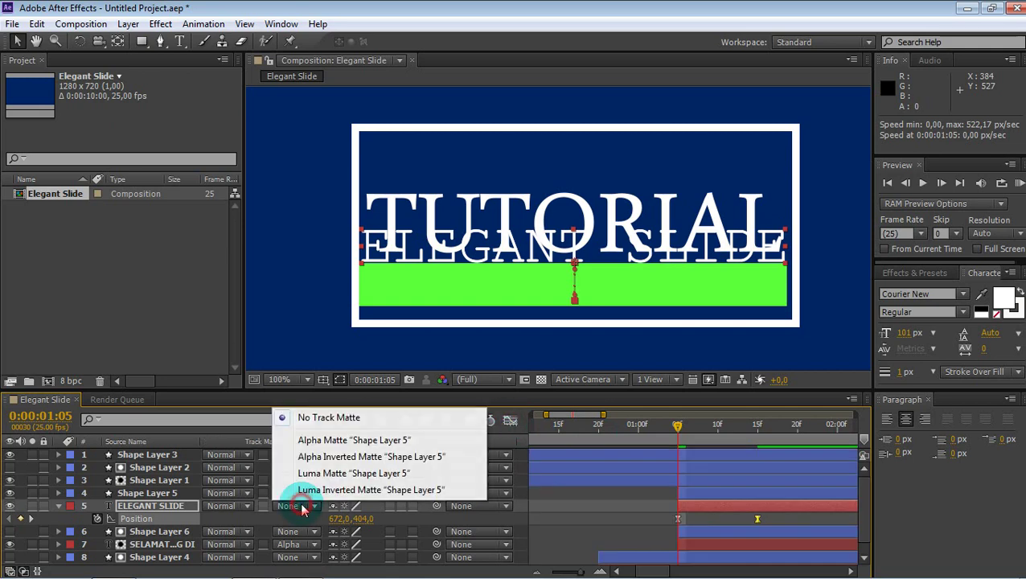
pyautogui.click(317, 442)
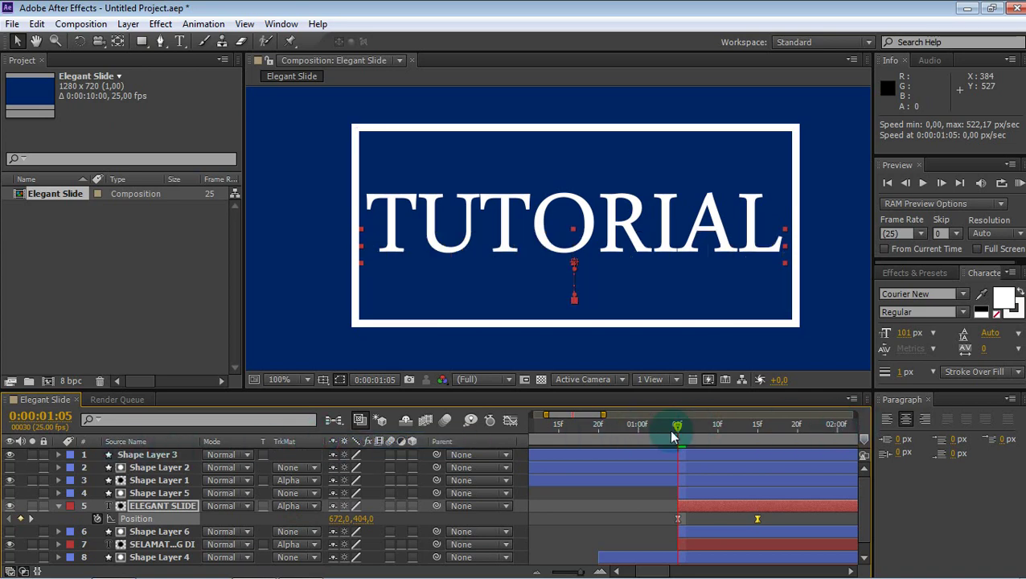
pyautogui.moveTo(677, 426); pyautogui.dragTo(584, 427)
pyautogui.scroll(-2, 520, 258)
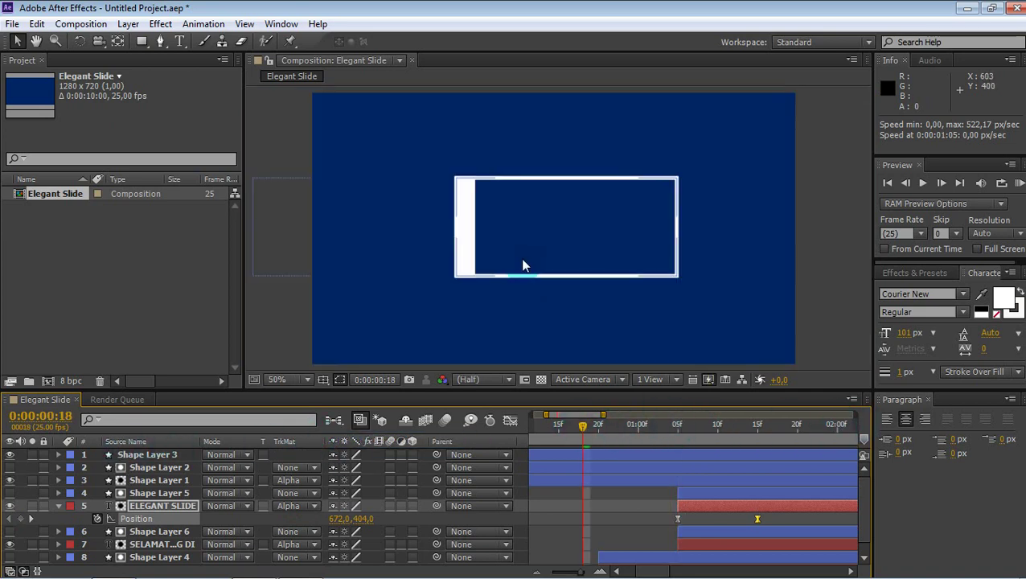
pyautogui.scroll(-2, 520, 266)
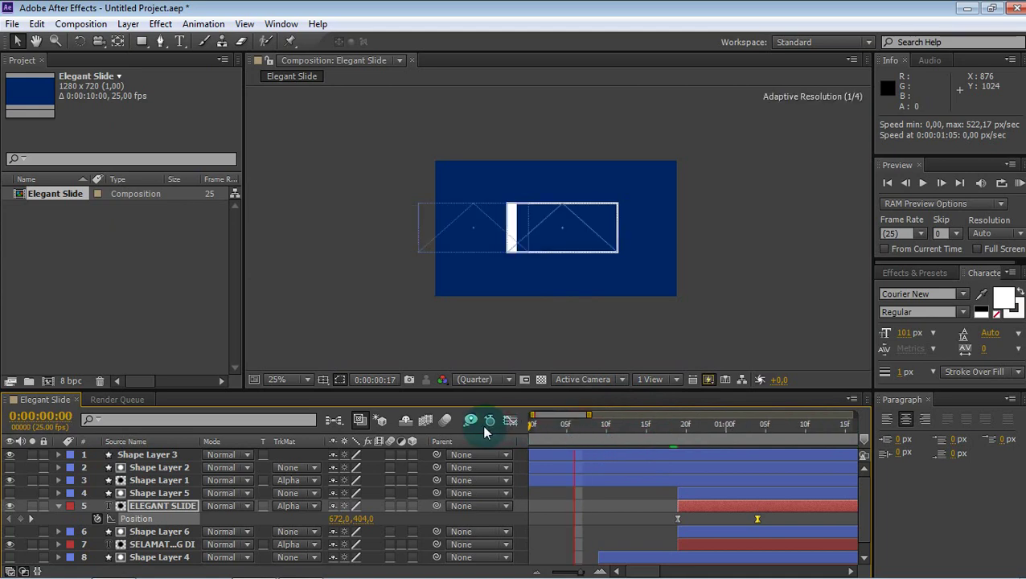
pyautogui.press('Home')
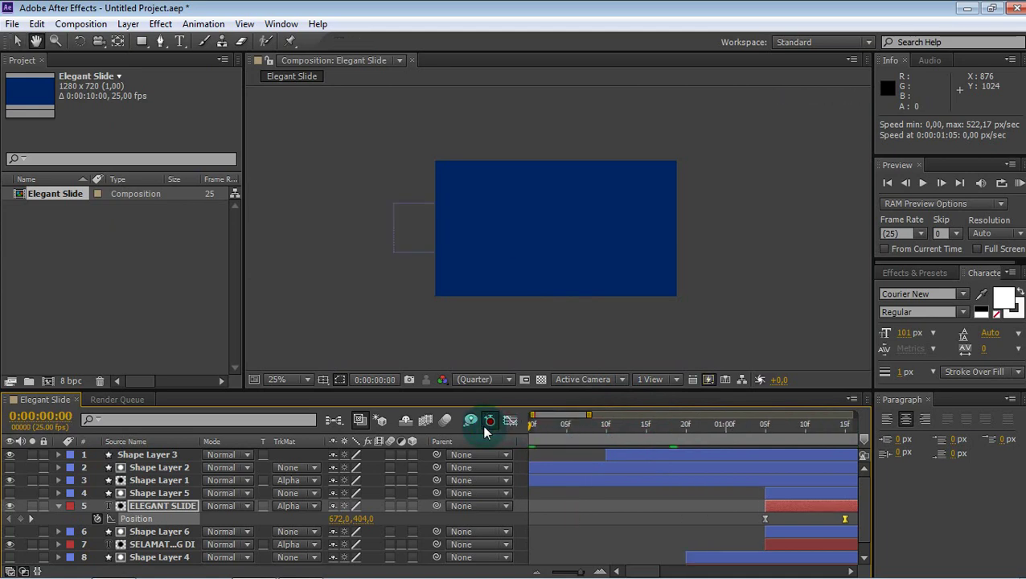
pyautogui.press('space')
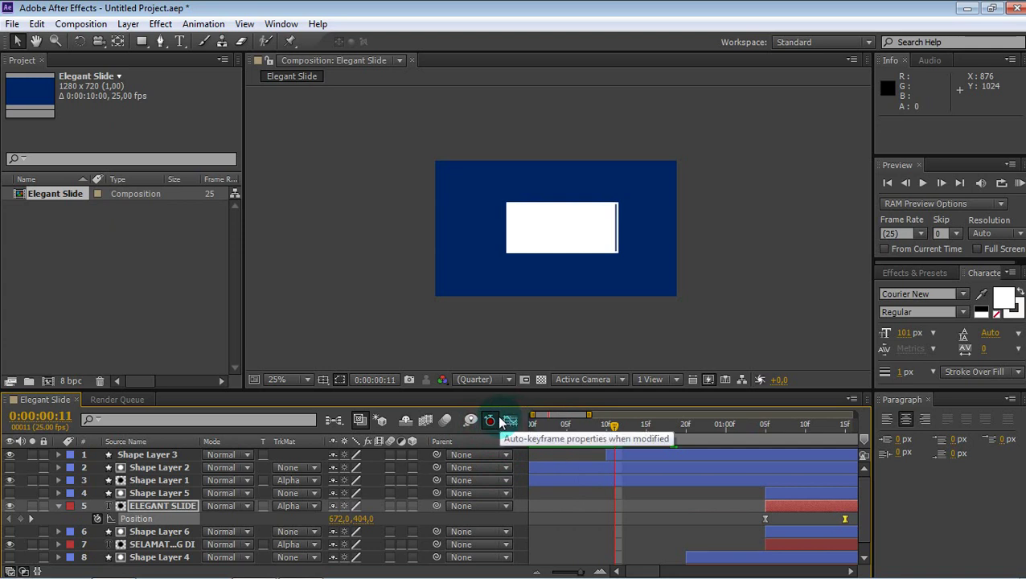
# Turn off auto-keyframing of modified properties and preview the title animation from the start.
pyautogui.click(491, 421)
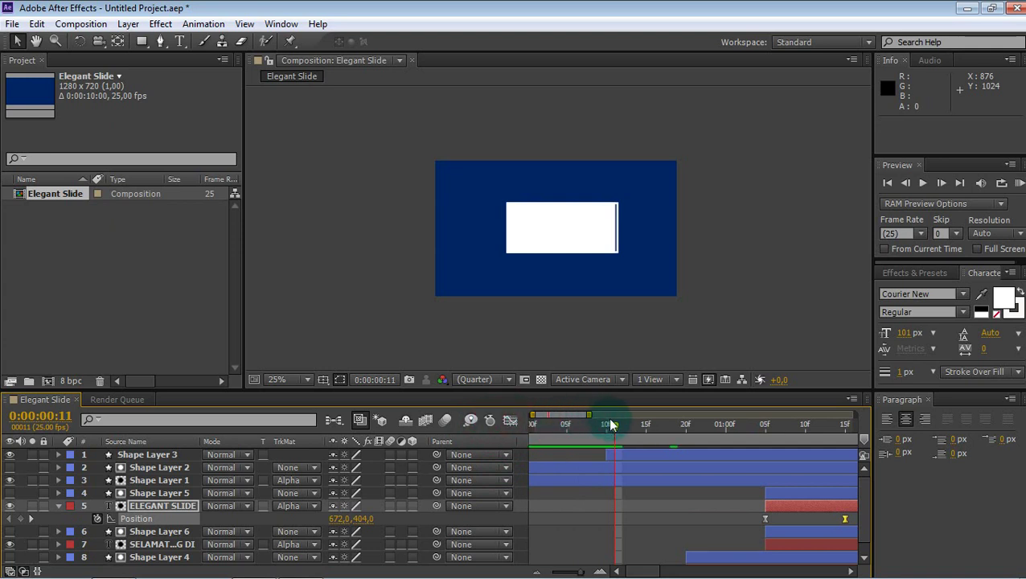
pyautogui.moveTo(613, 423); pyautogui.dragTo(499, 428)
pyautogui.press('space')
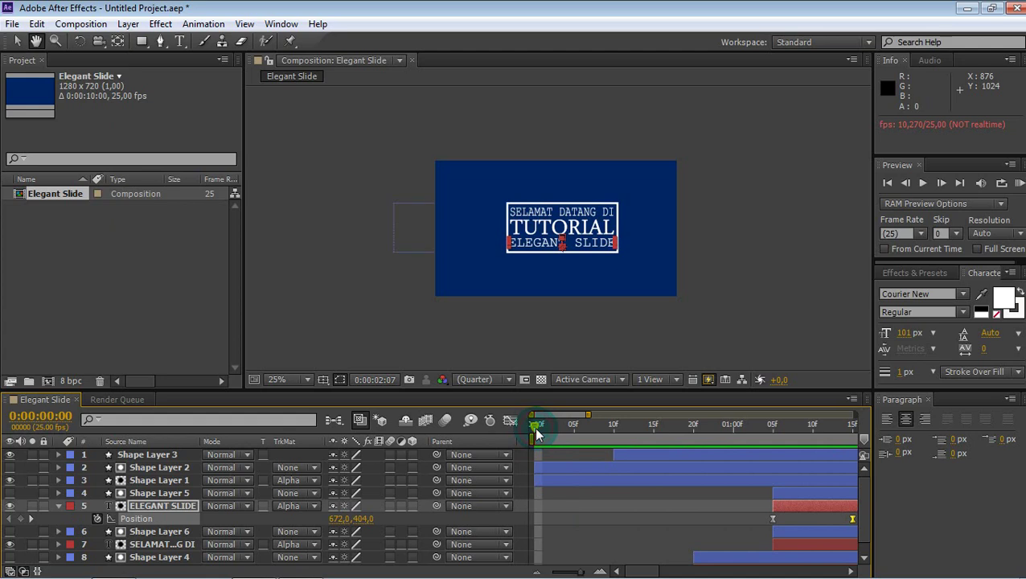
pyautogui.click(536, 429)
pyautogui.scroll(3, 597, 219)
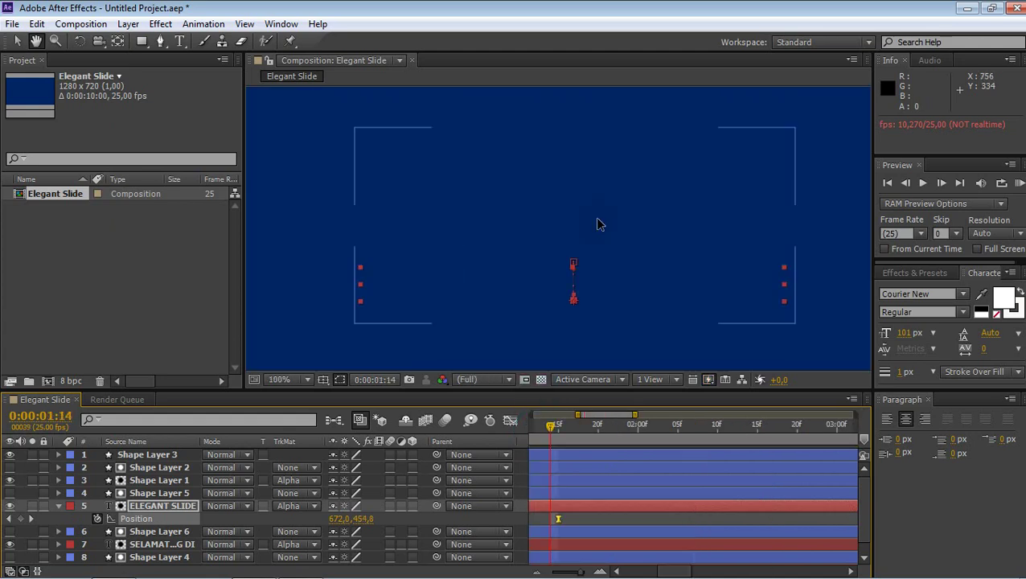
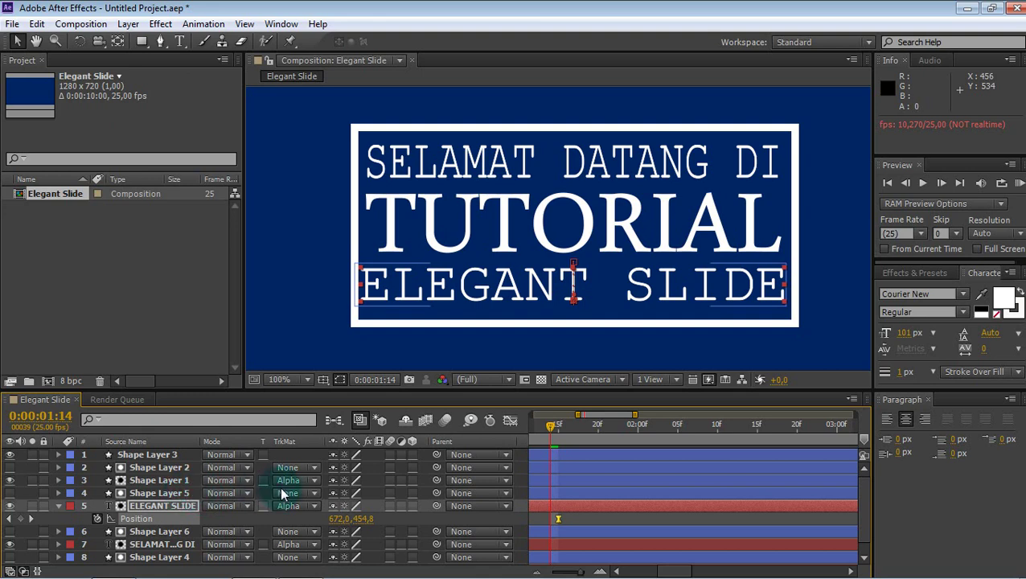
# Enable the motion blur switch for the SELAMAT DATANG DI, TUTORIAL, ELEGANT SLIDE and Shape Layer 1 layers.
pyautogui.moveTo(550, 432); pyautogui.dragTo(438, 425)
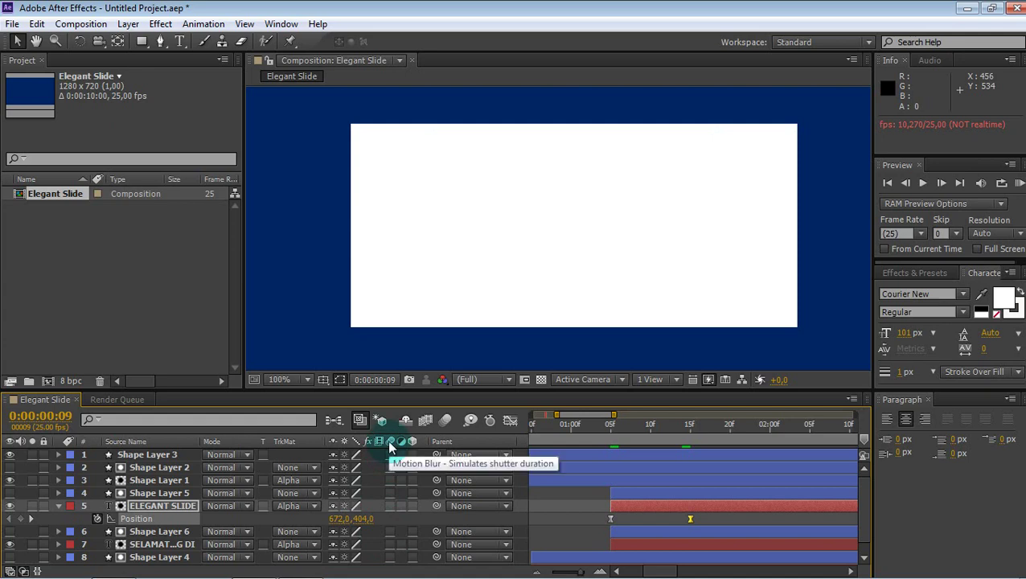
pyautogui.click(389, 545)
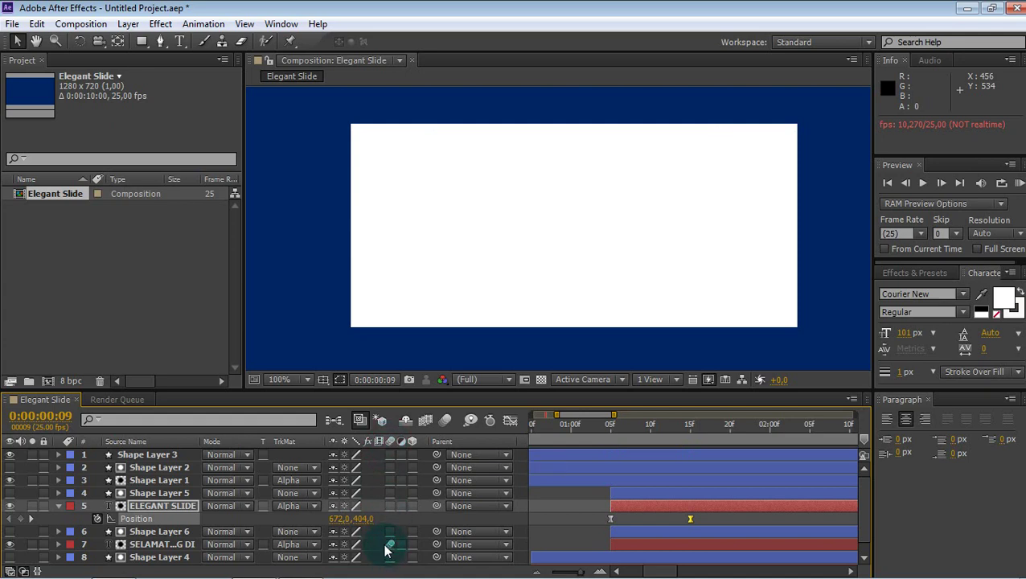
pyautogui.scroll(-1, 386, 547)
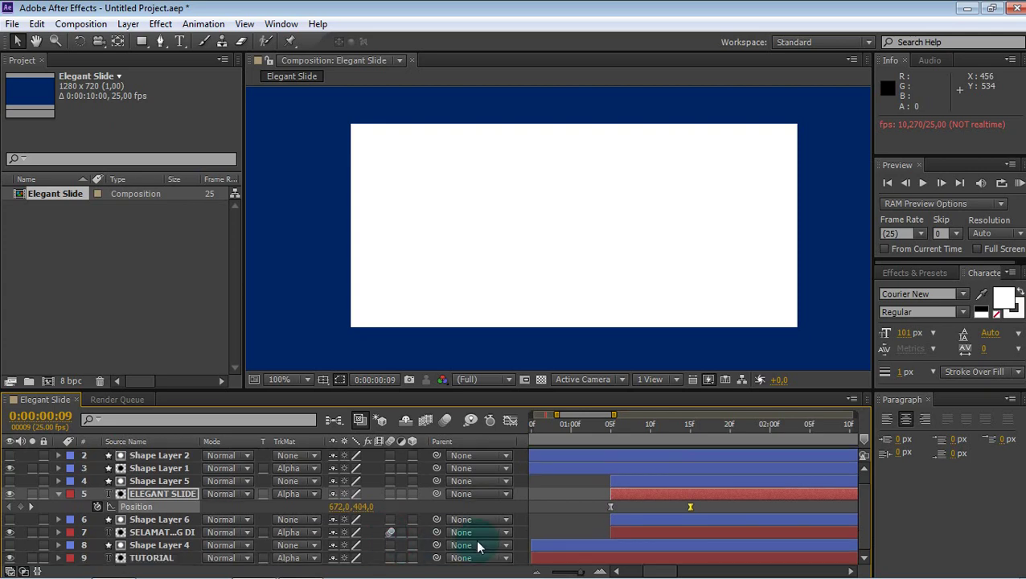
pyautogui.click(390, 559)
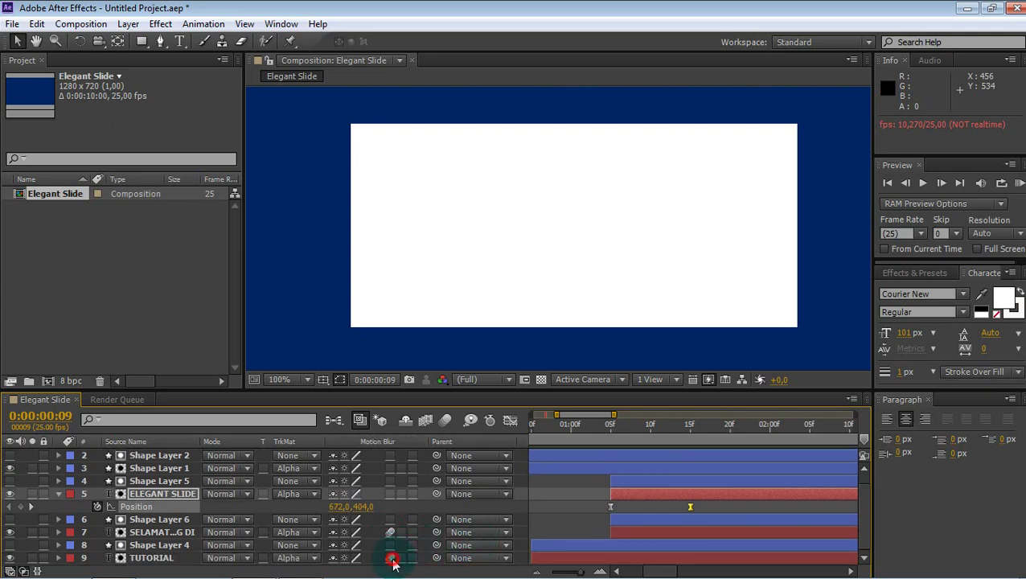
pyautogui.scroll(1, 385, 508)
pyautogui.click(390, 506)
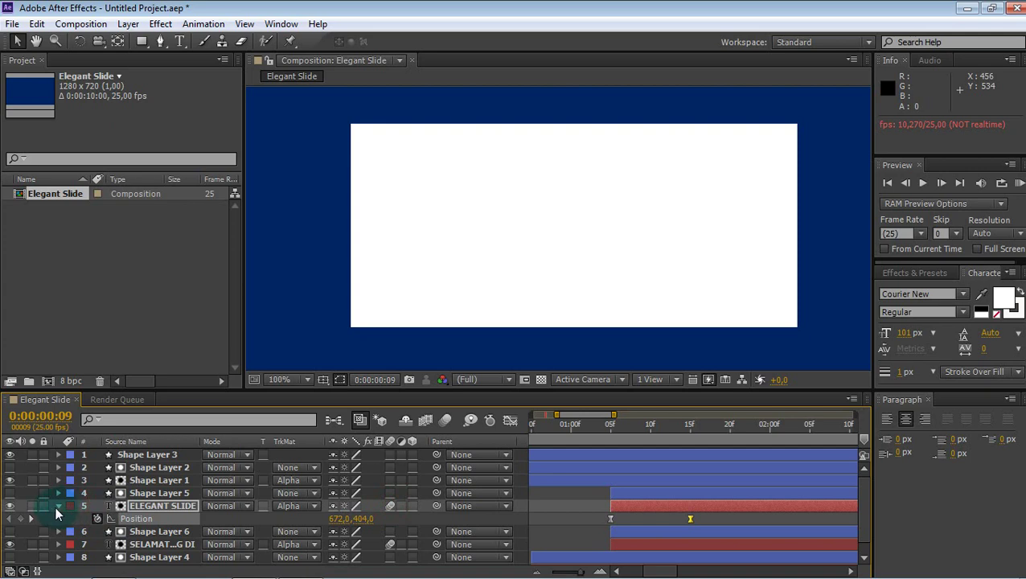
pyautogui.click(57, 506)
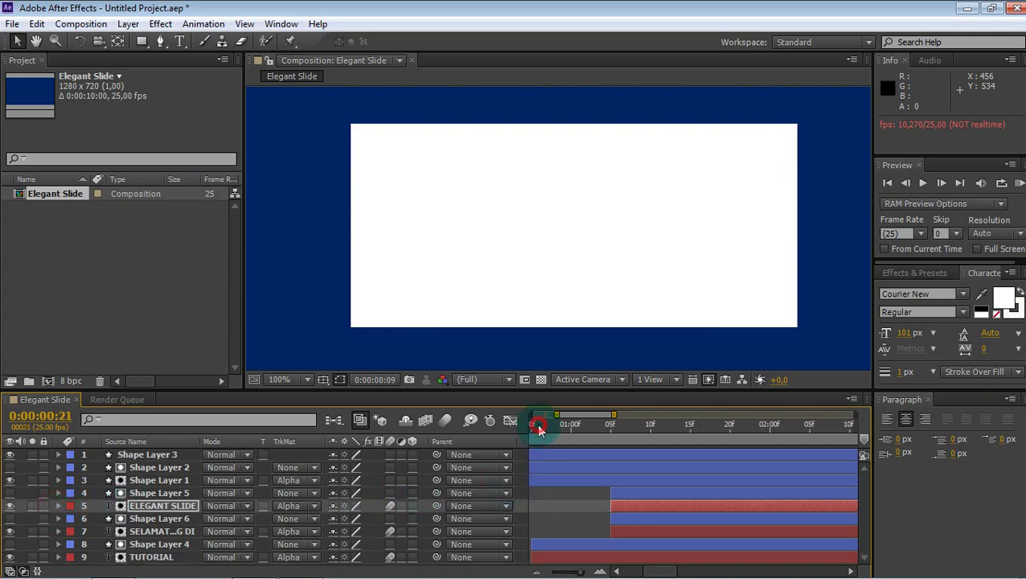
pyautogui.moveTo(538, 429); pyautogui.dragTo(567, 424)
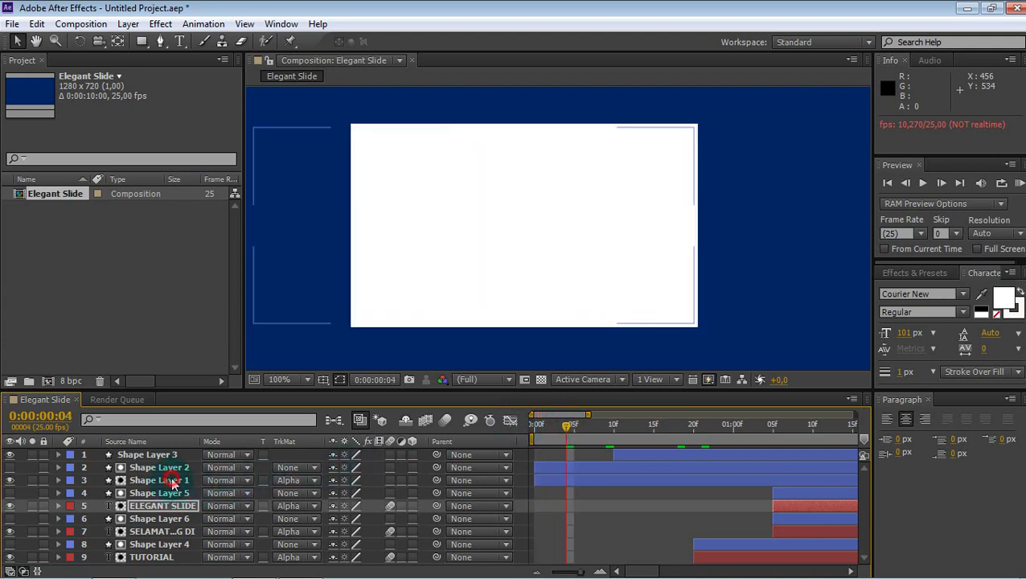
pyautogui.click(172, 480)
pyautogui.click(390, 481)
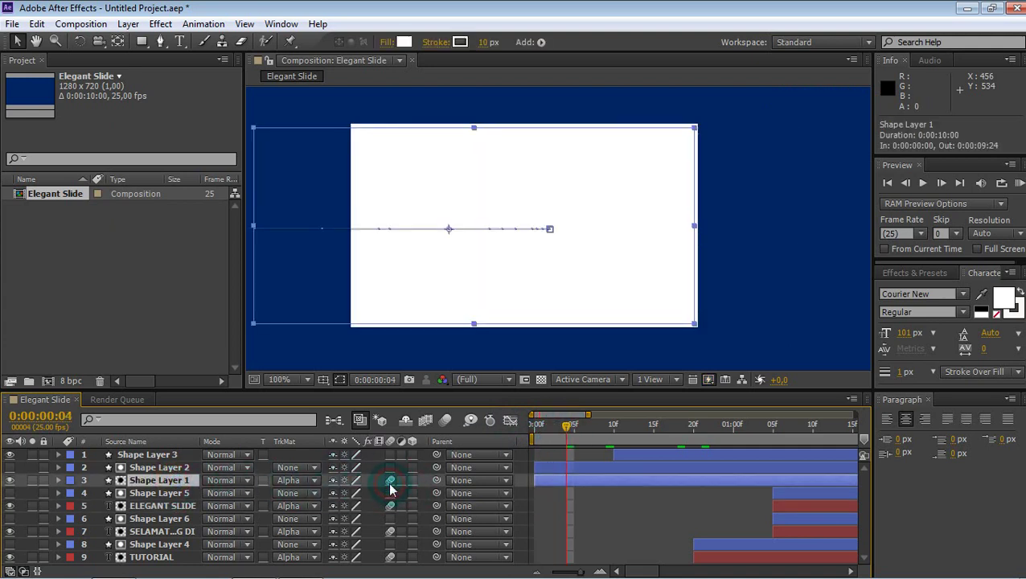
# Preview the title animation from 0:00:00:00 with the layers' motion blur switches on.
pyautogui.moveTo(568, 425); pyautogui.dragTo(527, 434)
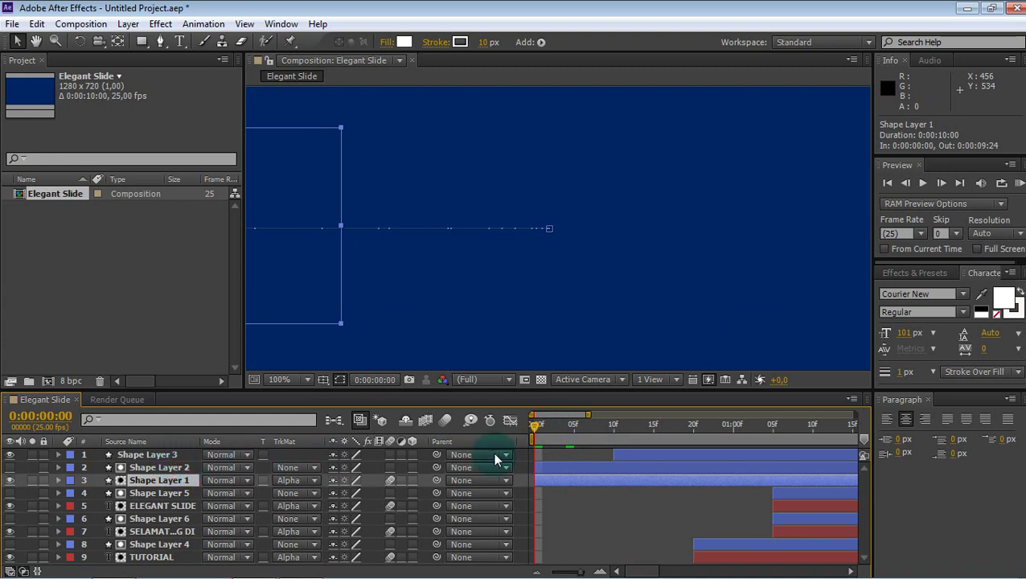
pyautogui.press('space')
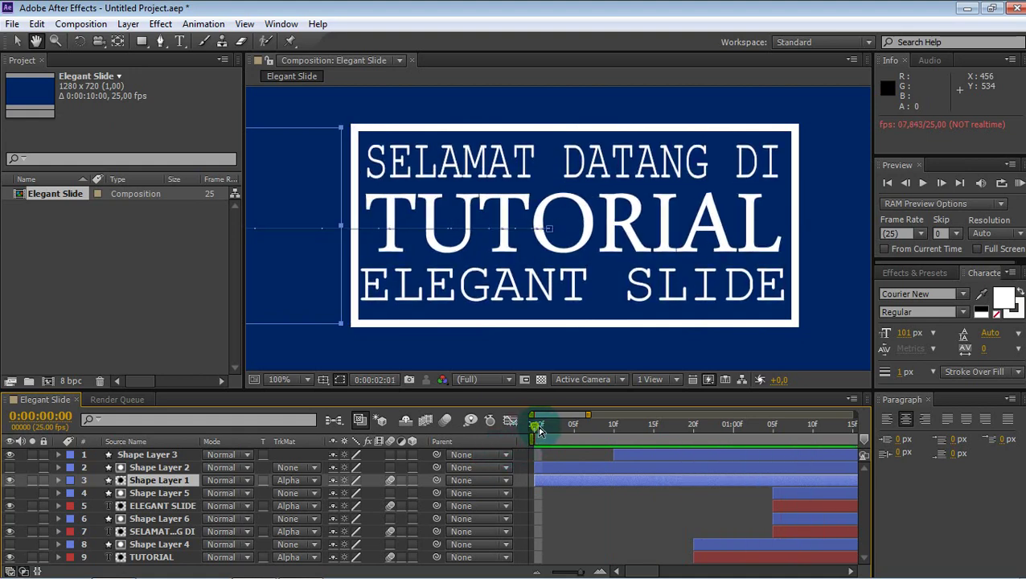
pyautogui.click(611, 512)
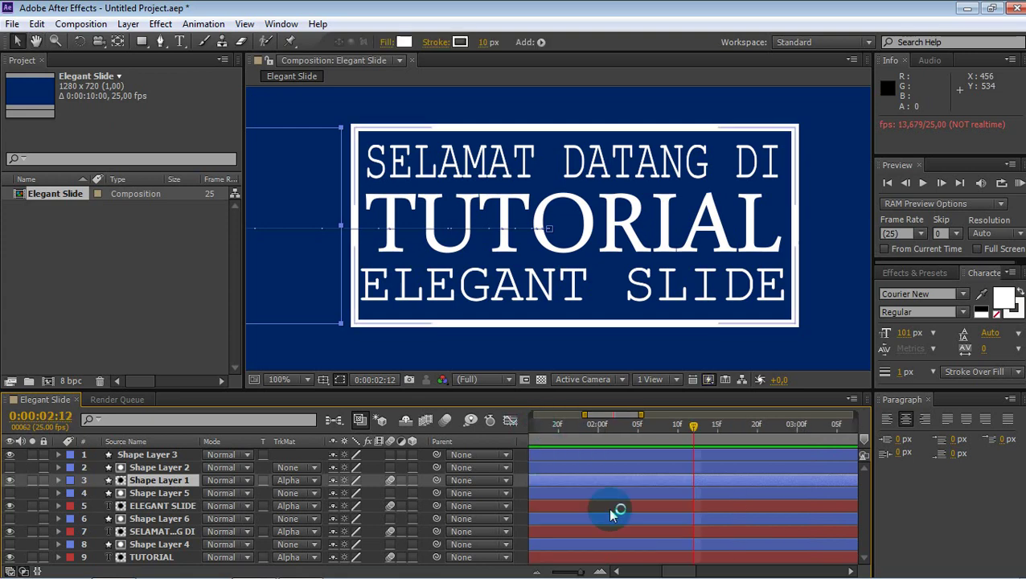
# Extend the visible timeline range to 0:00:00:00–0:00:10:00 and play the complete title animation from the start.
pyautogui.click(641, 414)
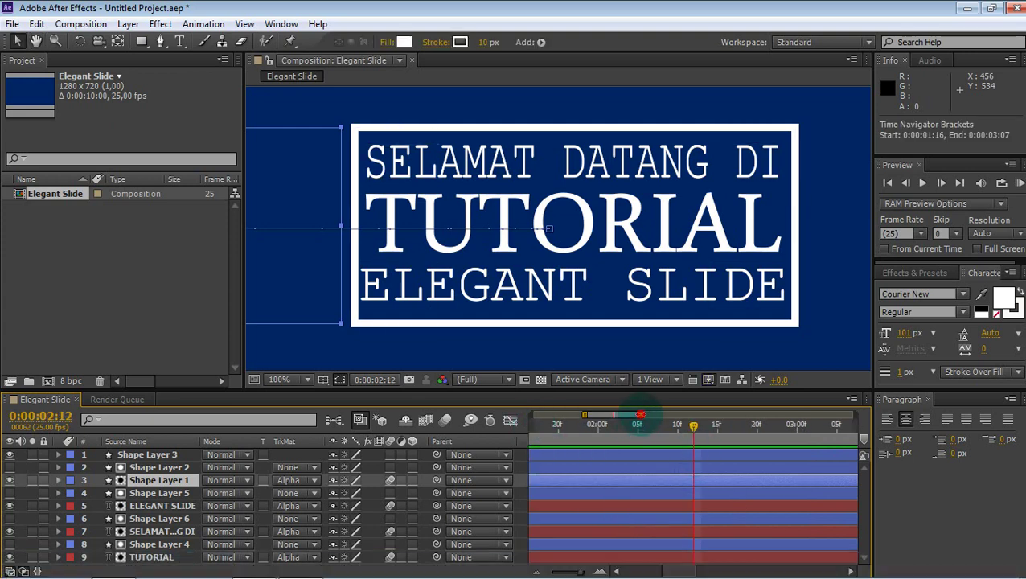
pyautogui.moveTo(641, 414); pyautogui.dragTo(853, 414)
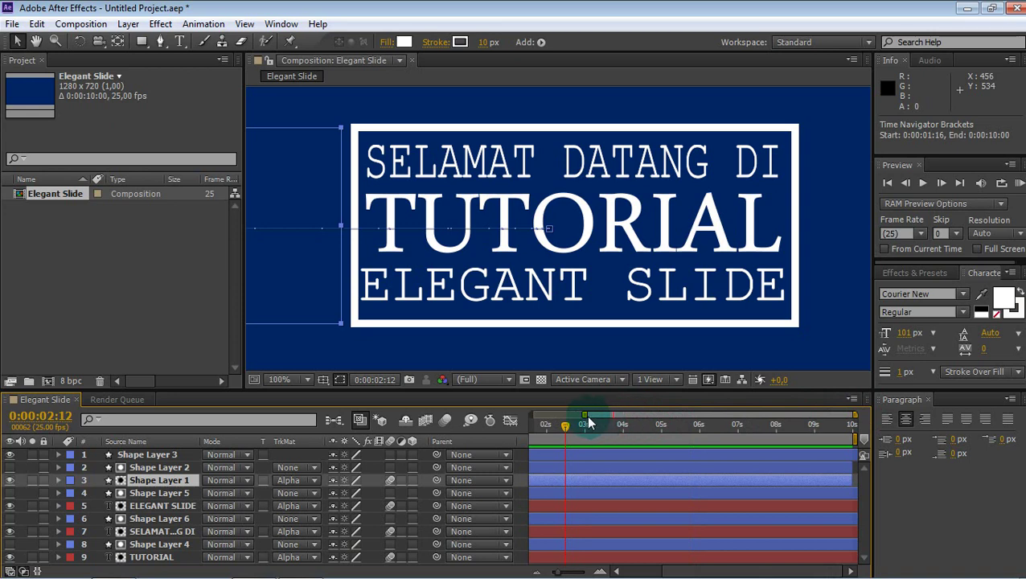
pyautogui.moveTo(585, 415); pyautogui.dragTo(414, 418)
pyautogui.click(613, 424)
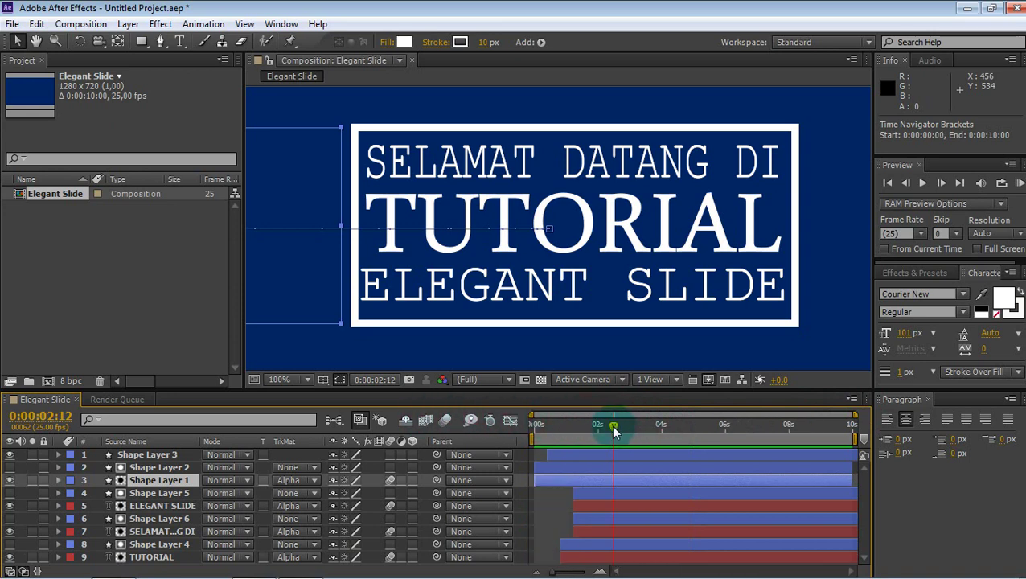
pyautogui.press('Home')
pyautogui.press('space')
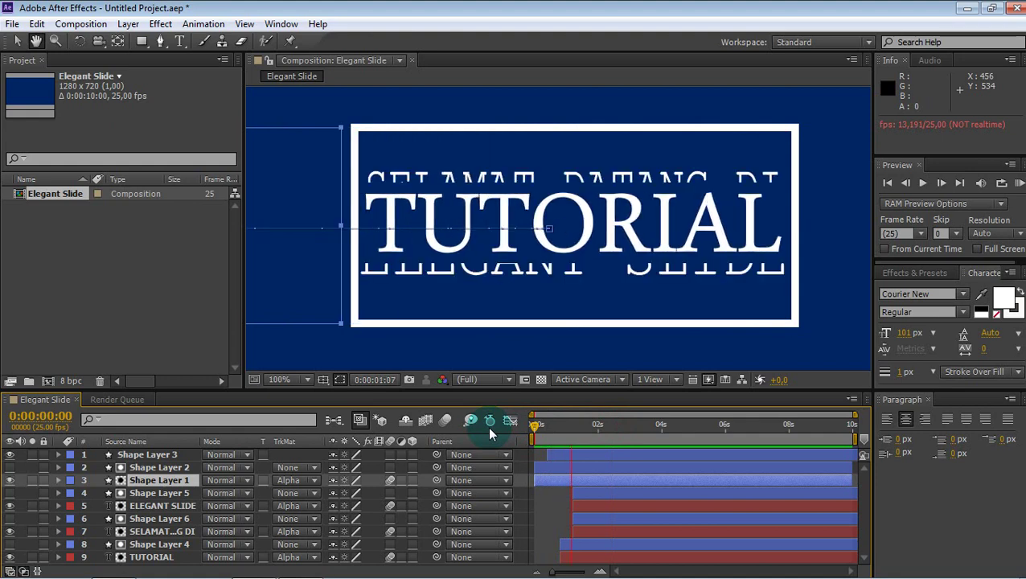
pyautogui.click(540, 426)
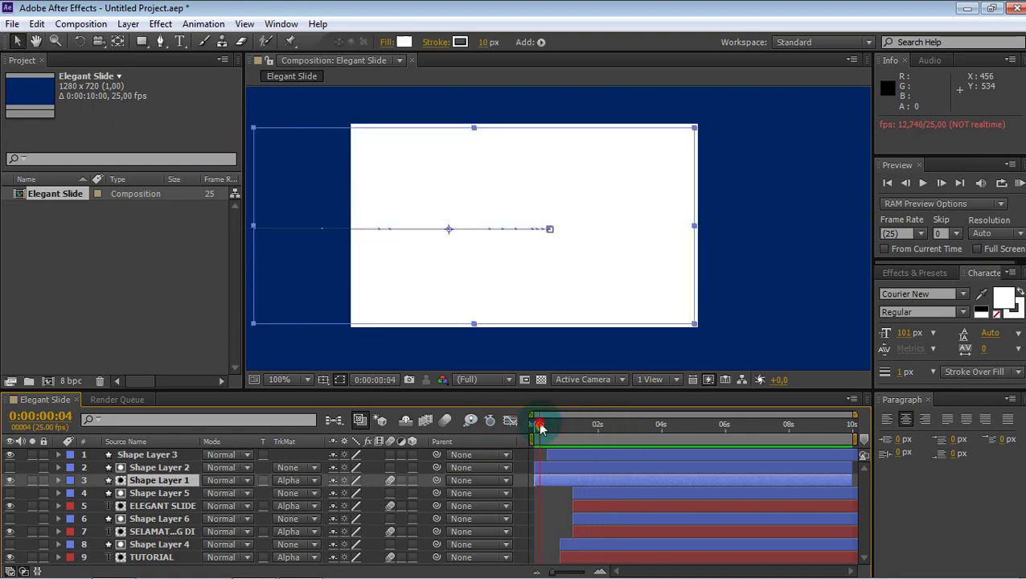
pyautogui.moveTo(523, 426)
pyautogui.mouseDown()
pyautogui.moveTo(551, 421)
pyautogui.moveTo(578, 454)
pyautogui.moveTo(540, 438)
pyautogui.moveTo(698, 436)
pyautogui.moveTo(517, 431)
pyautogui.mouseUp()
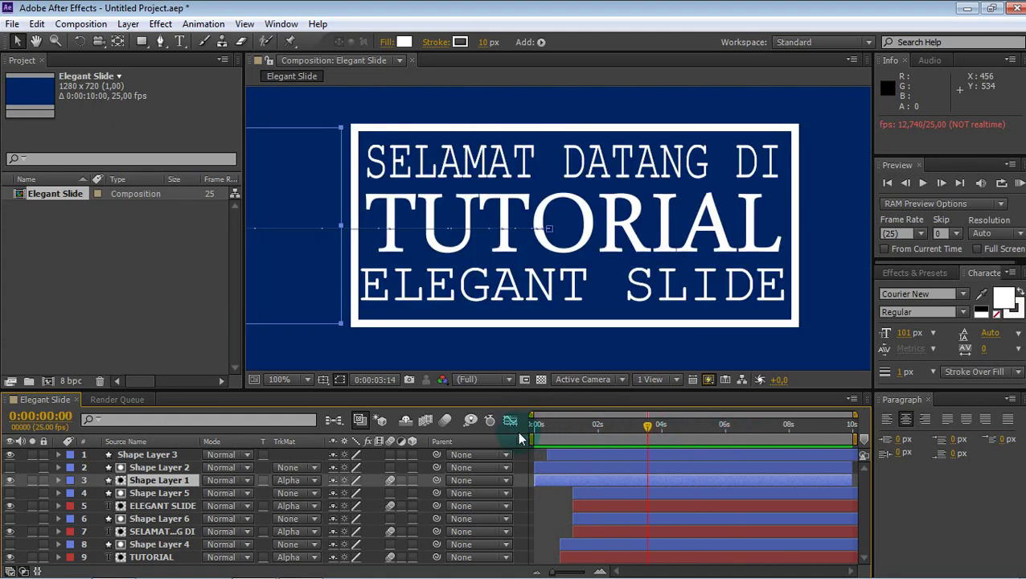
# Add the Elegant Slide composition to the render queue and confirm its render settings with Best quality and Full resolution.
pyautogui.click(14, 23)
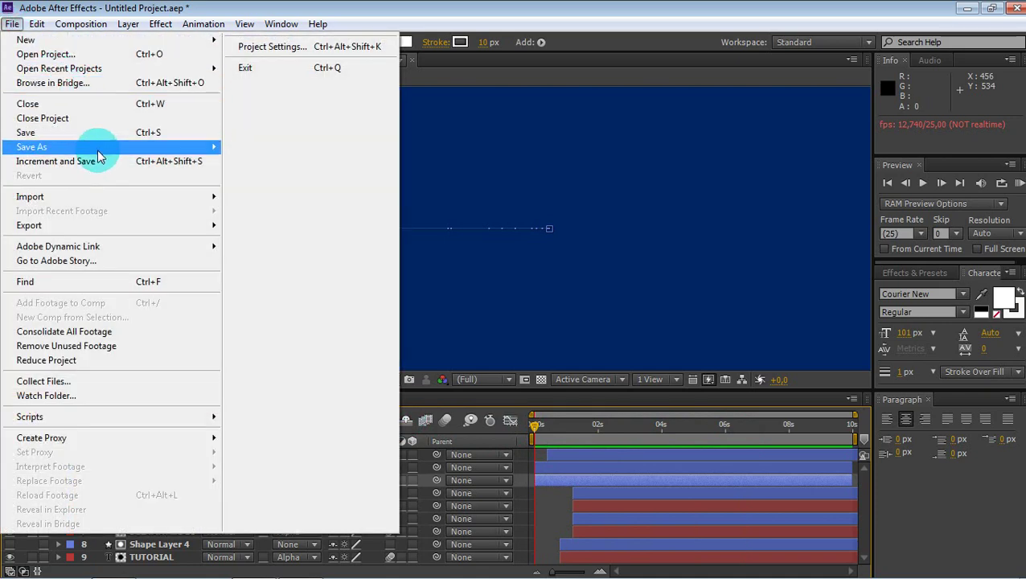
pyautogui.moveTo(109, 226)
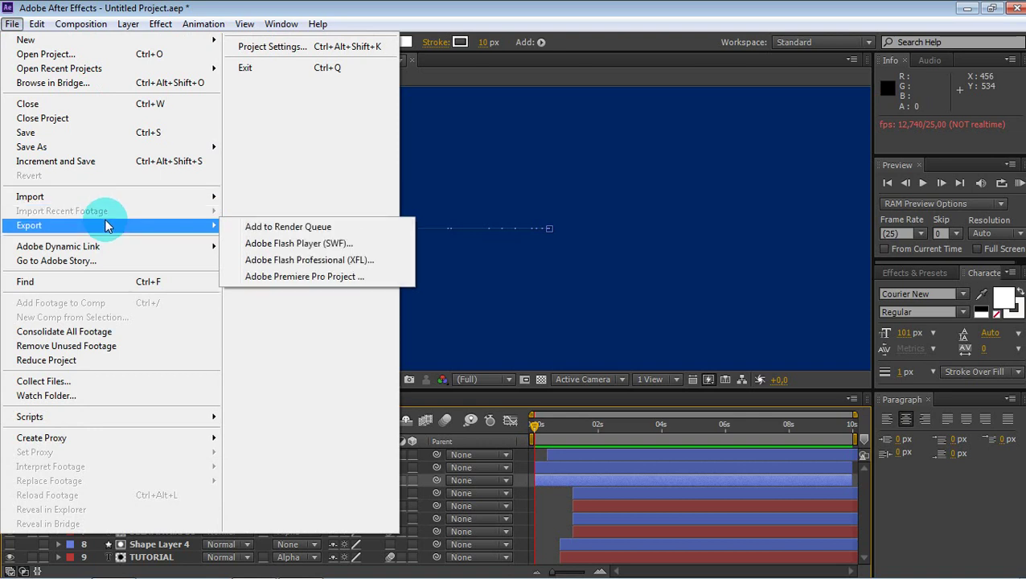
pyautogui.click(250, 231)
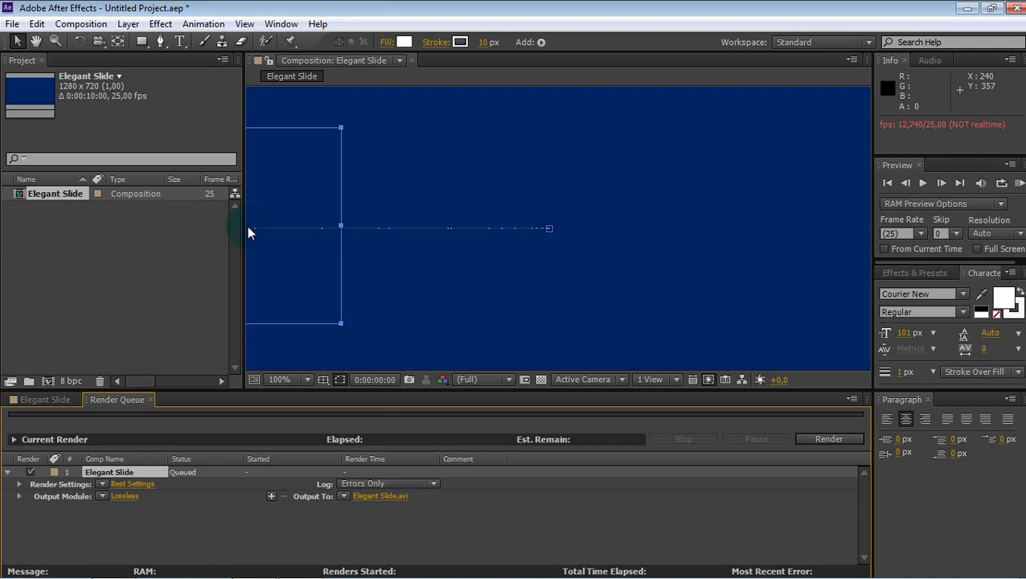
pyautogui.click(132, 484)
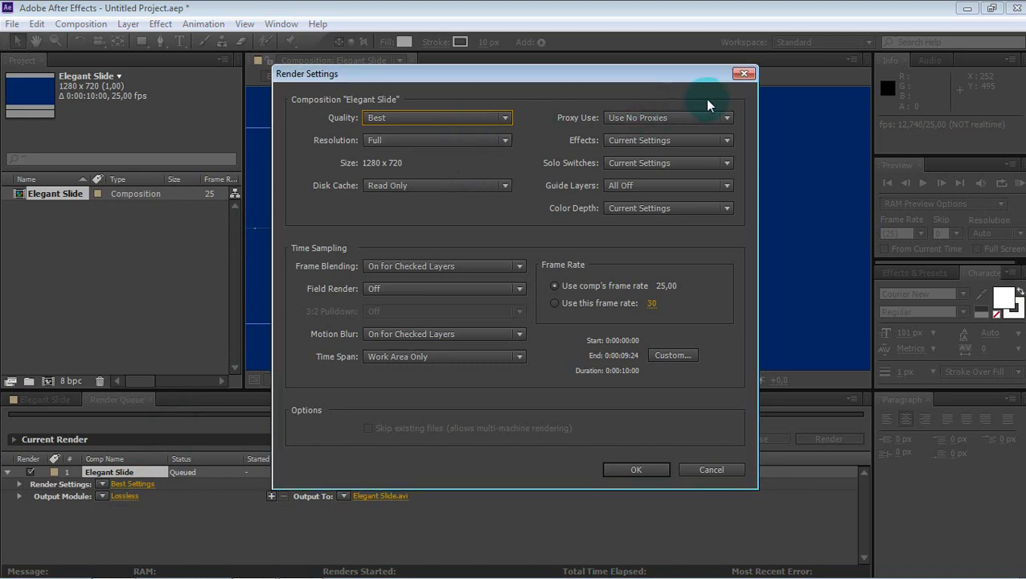
pyautogui.click(744, 80)
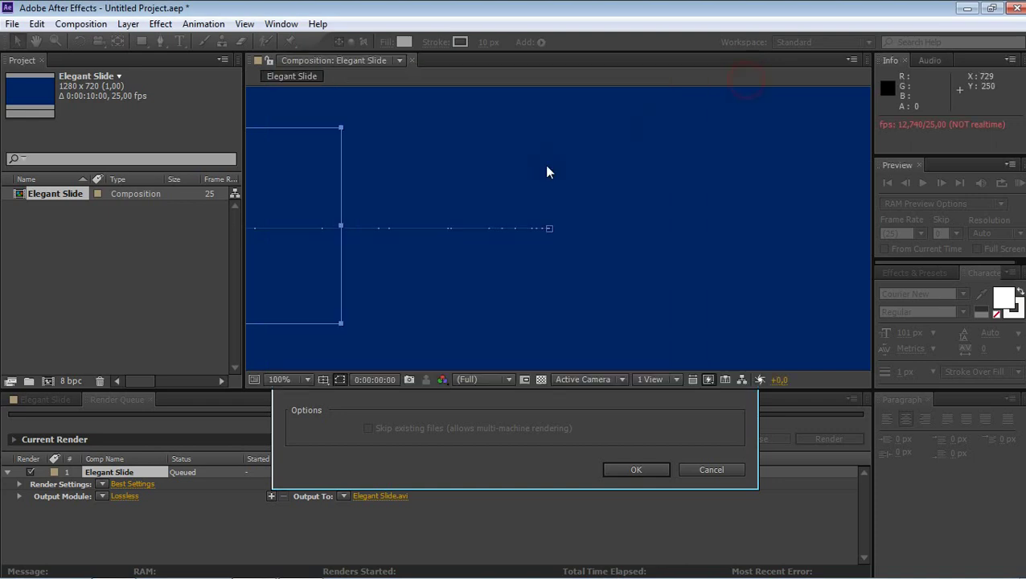
pyautogui.click(123, 486)
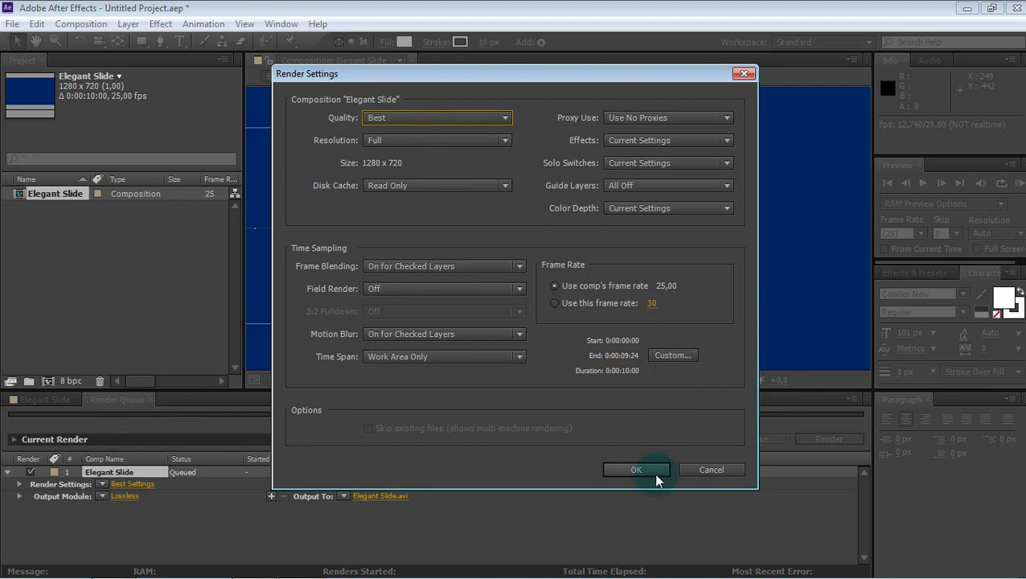
pyautogui.click(636, 470)
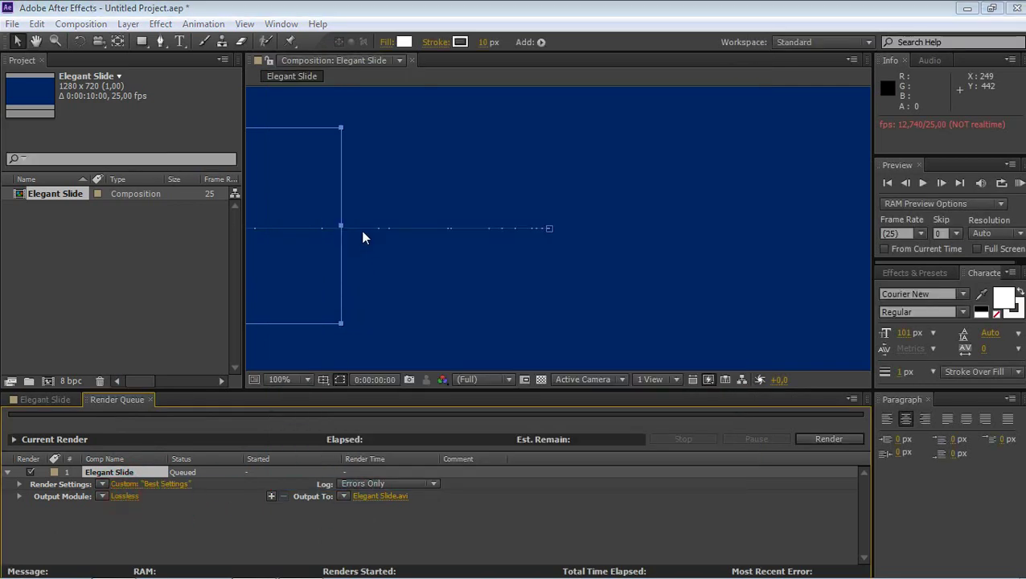
# Set the output module's format to H.264 and confirm the output settings.
pyautogui.click(128, 498)
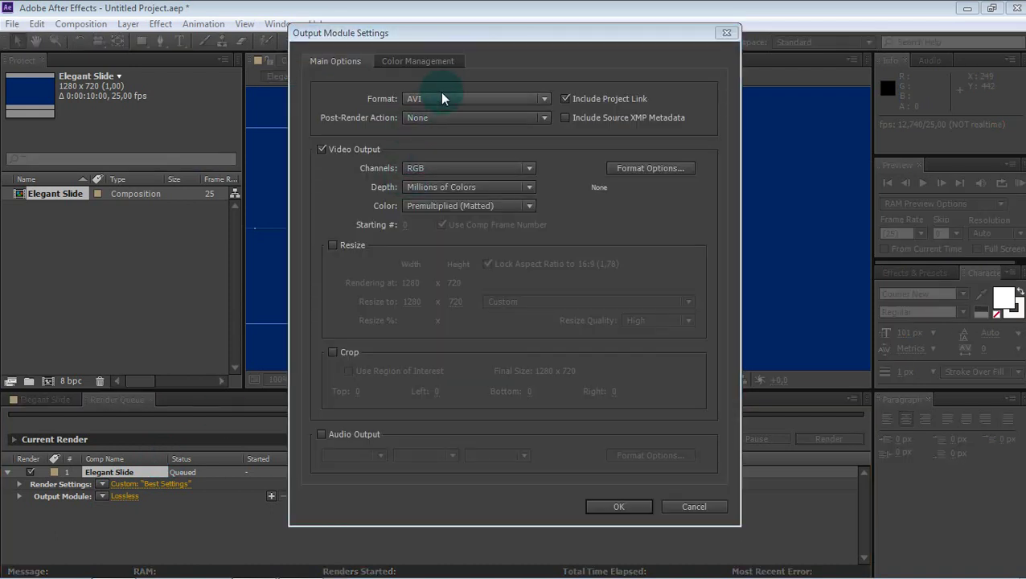
pyautogui.click(441, 97)
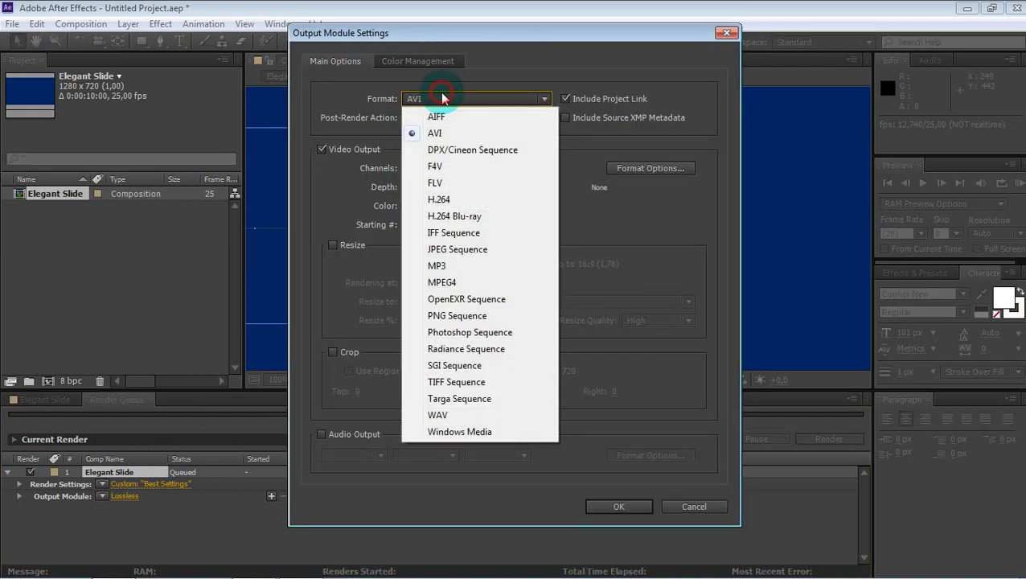
pyautogui.click(451, 199)
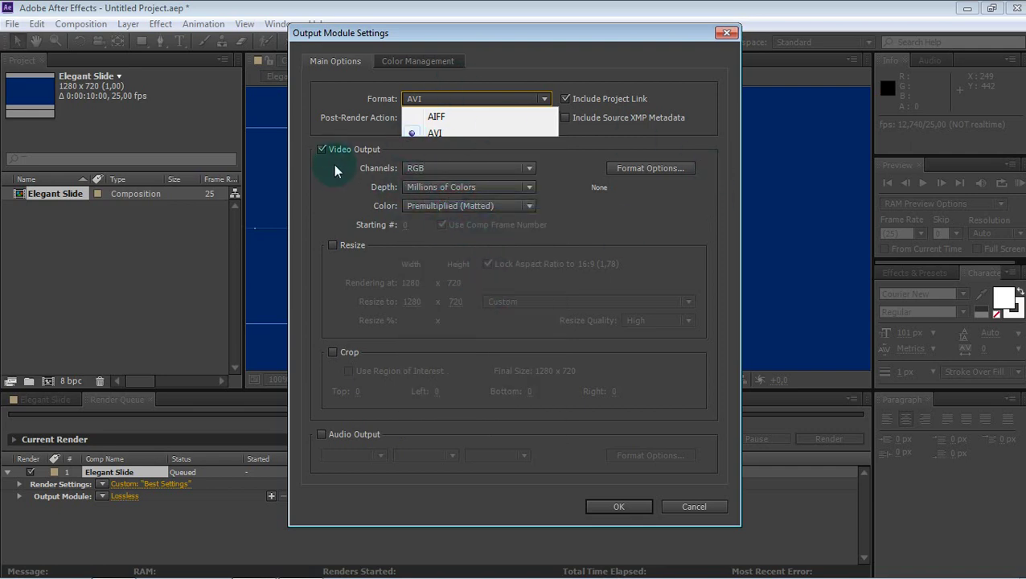
pyautogui.click(616, 506)
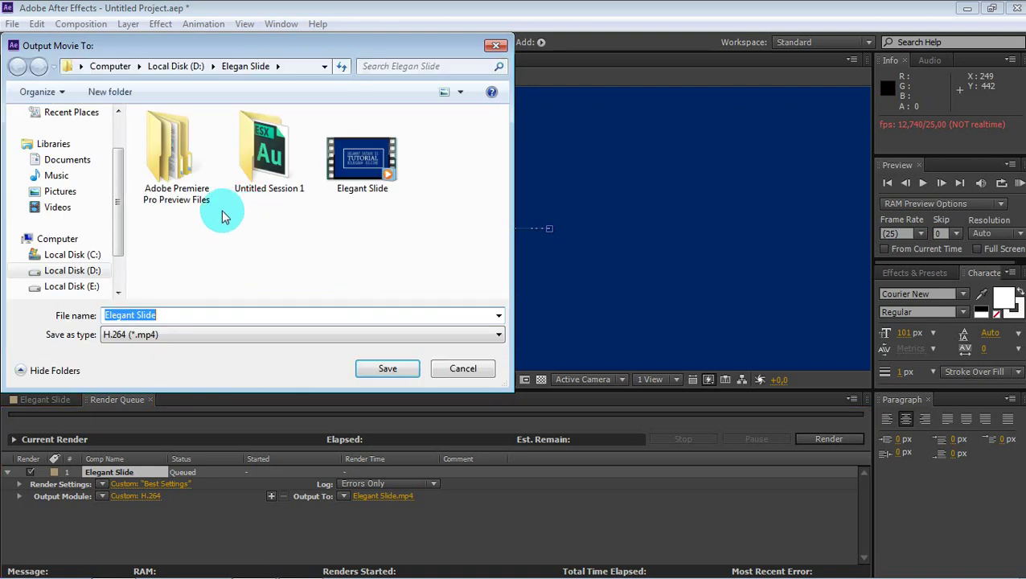
# Create a folder named ELEGANT SLIDE on Local Disk (E:) and save the output movie there as Elegant Slide.
pyautogui.click(71, 287)
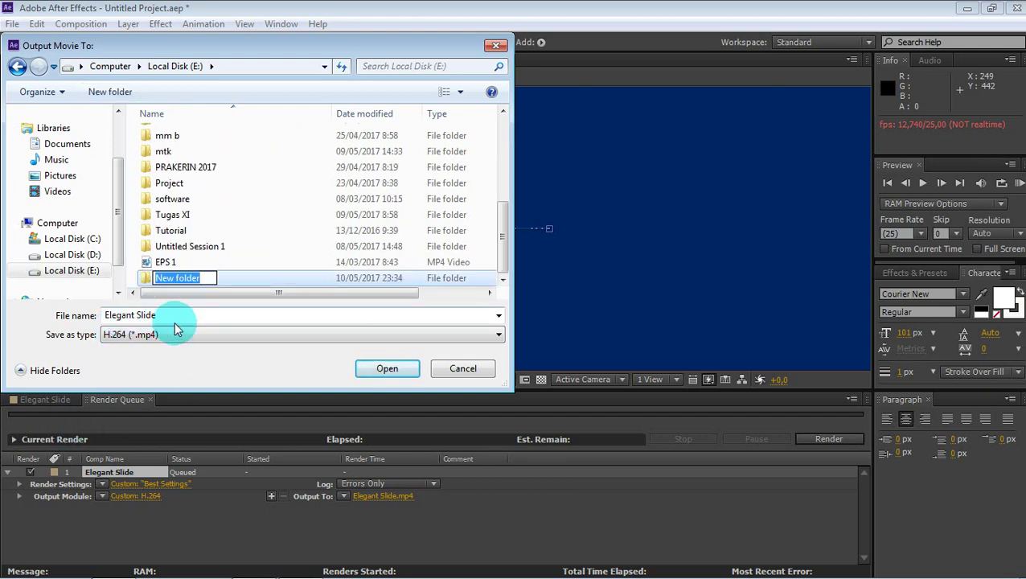
pyautogui.write('EL')
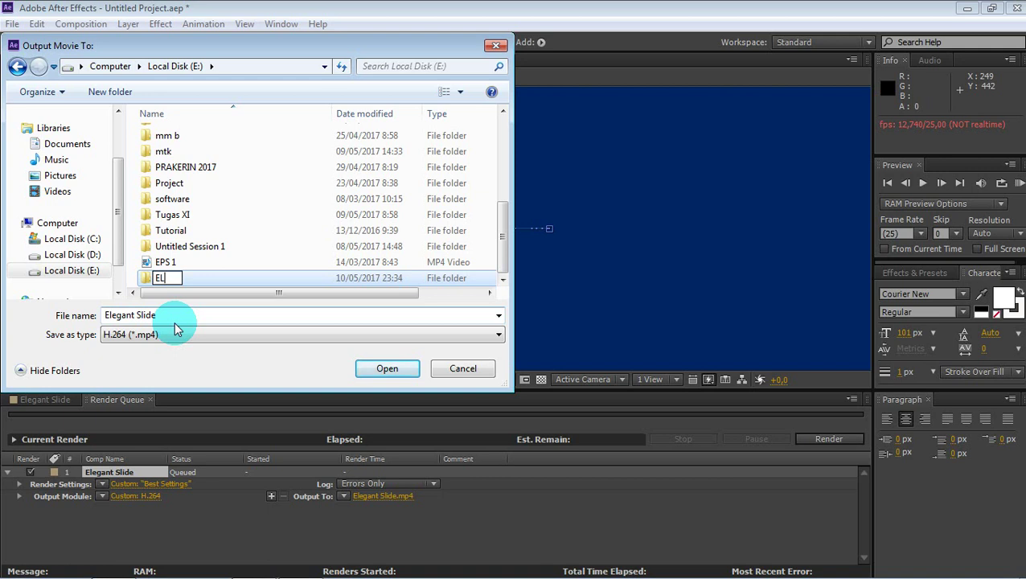
pyautogui.write('EGANT S')
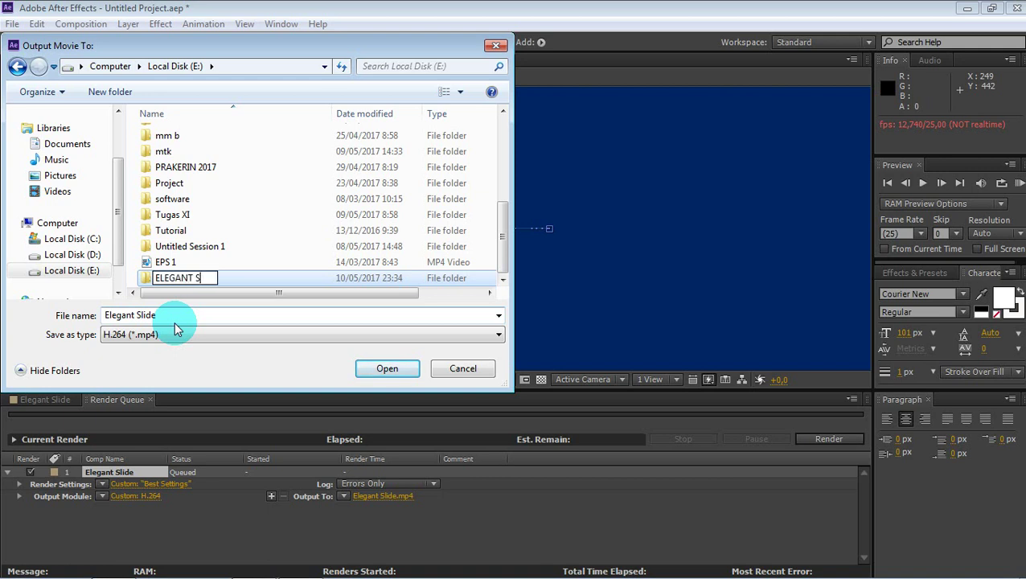
pyautogui.write('LIDE')
pyautogui.click(378, 370)
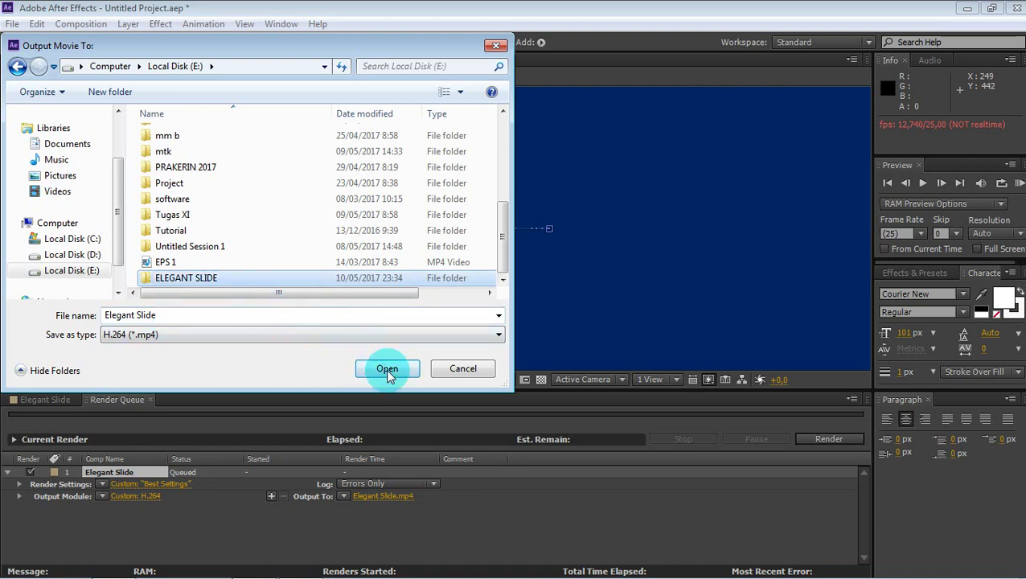
pyautogui.click(384, 369)
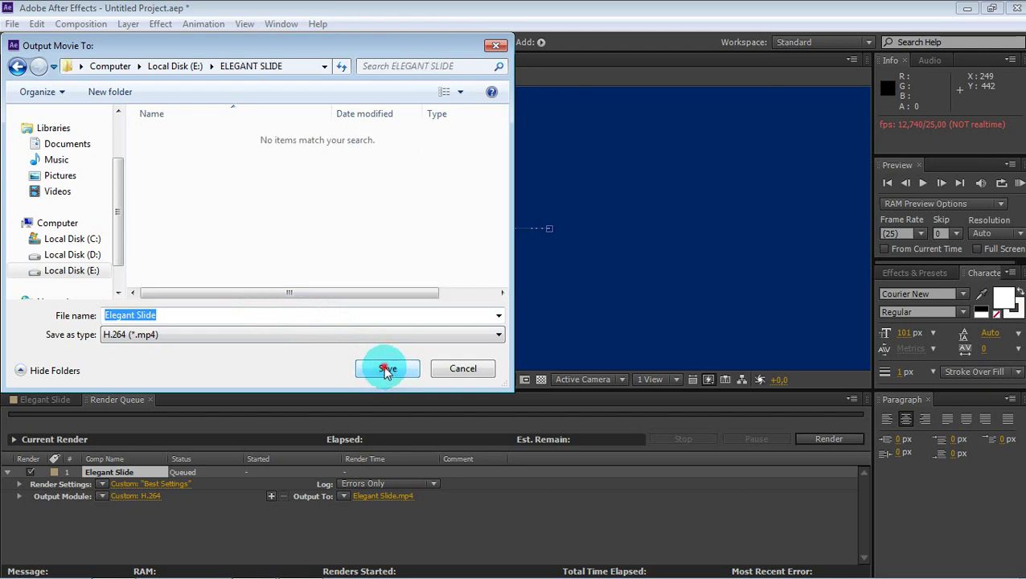
pyautogui.click(388, 370)
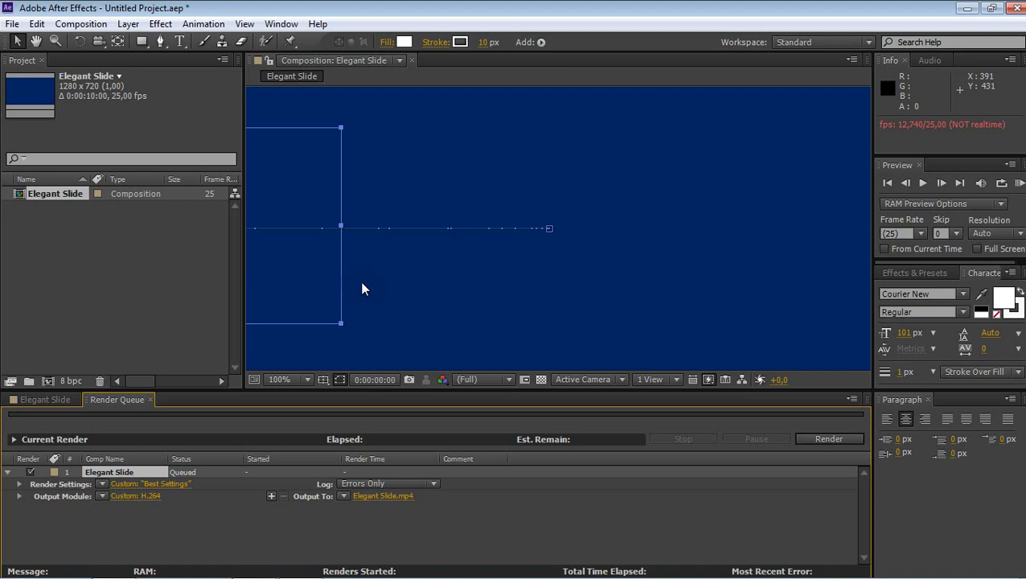
# Render the queued Elegant Slide composition.
pyautogui.press('Return')
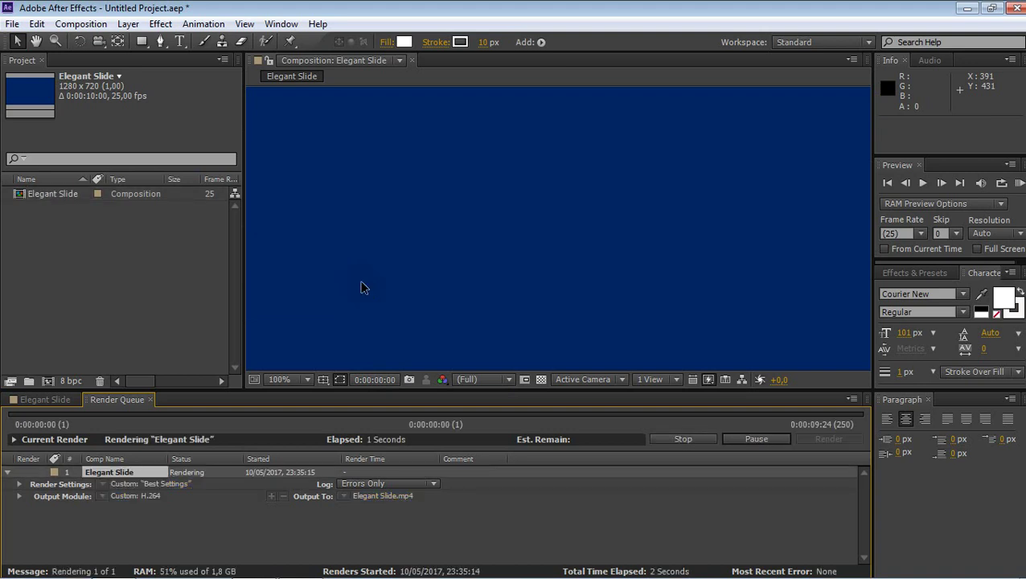
pyautogui.click(362, 287)
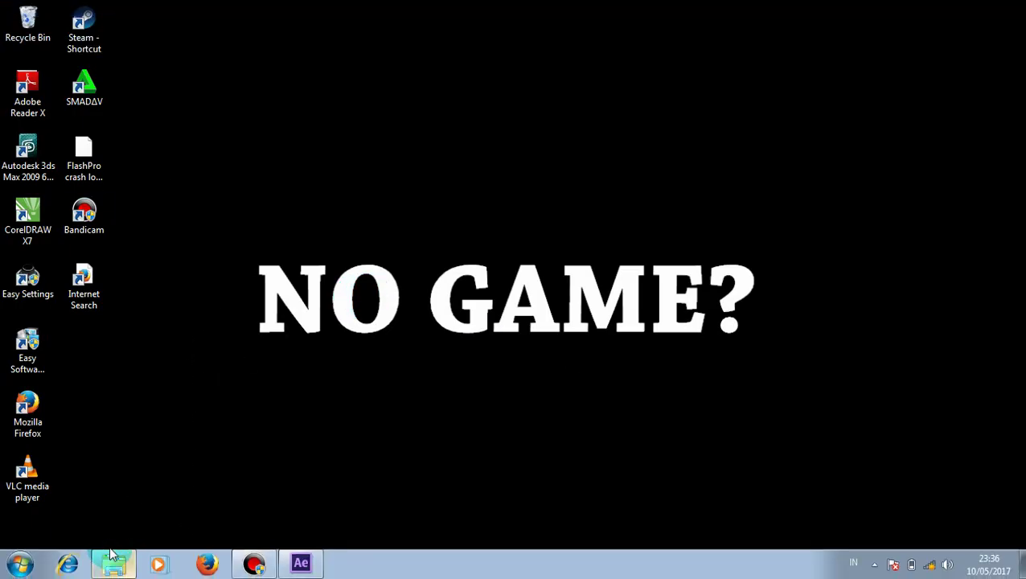
# Switch to Windows Explorer and open the ELEGANT SLIDE folder on Local Disk (E:).
pyautogui.click(112, 567)
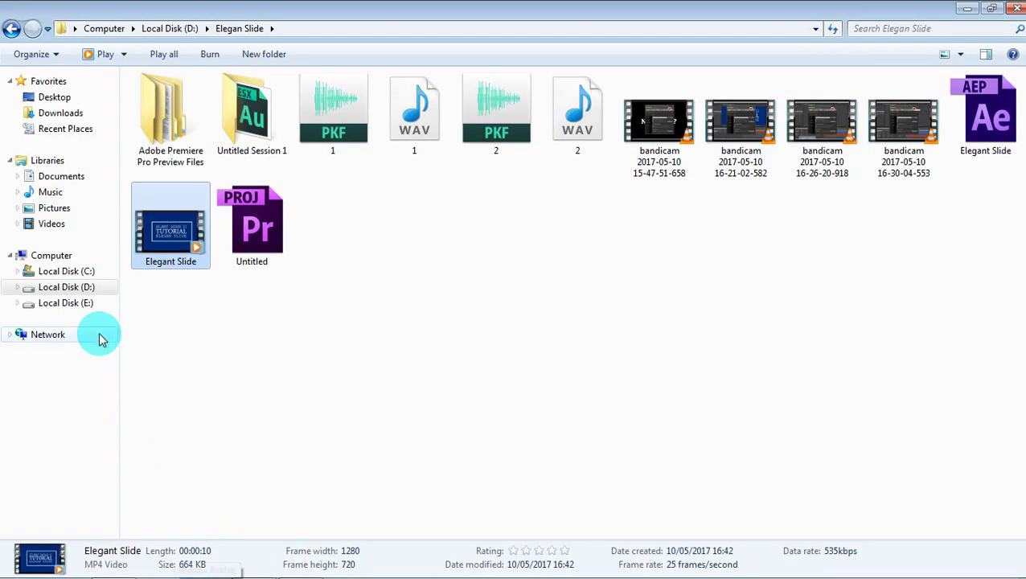
pyautogui.click(66, 304)
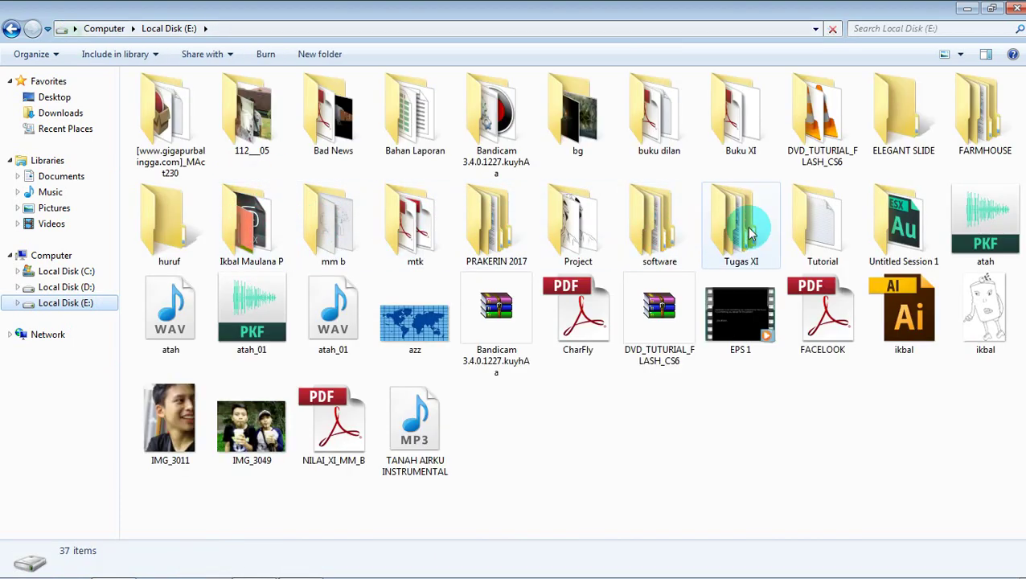
pyautogui.click(916, 144)
pyautogui.press('Return')
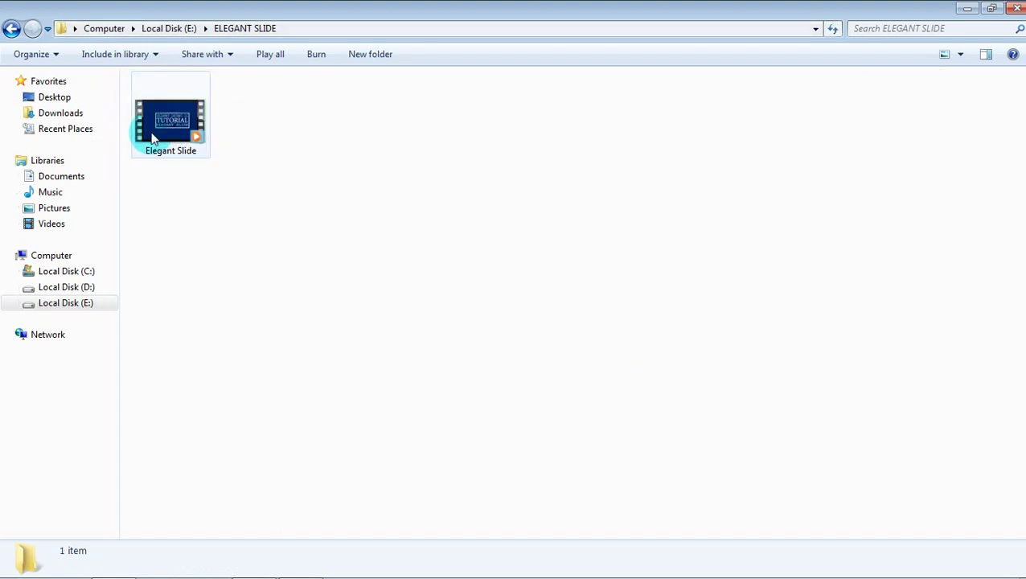
# Open the rendered Elegant Slide movie in Windows Media Player and maximize the player window.
pyautogui.click(153, 137)
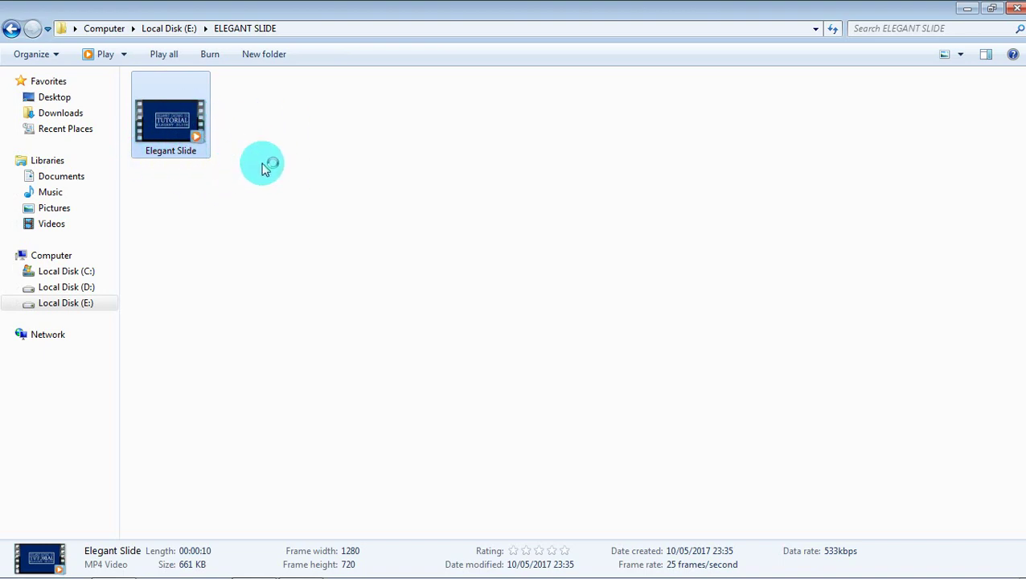
pyautogui.moveTo(259, 563)
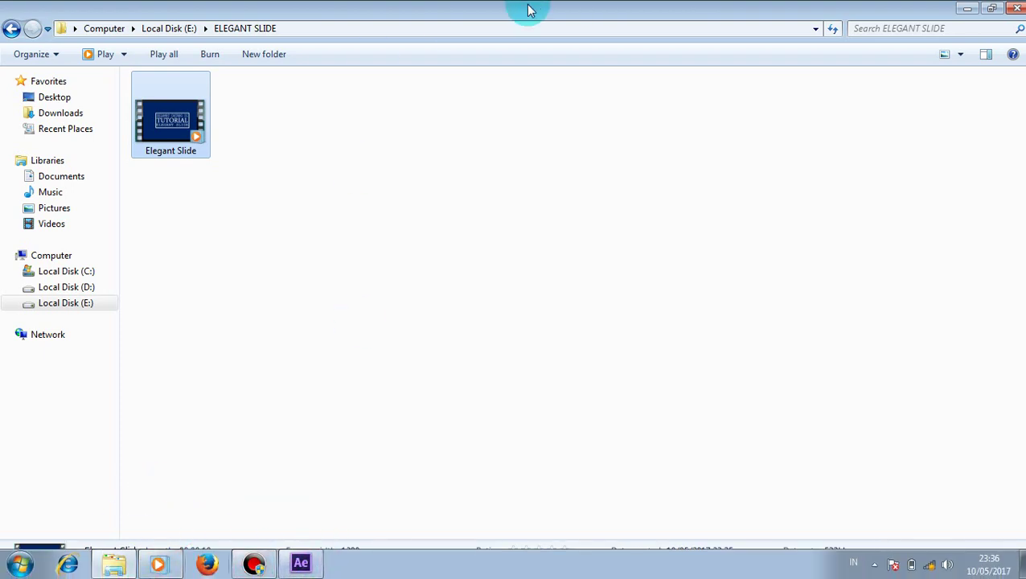
pyautogui.doubleClick(170, 113)
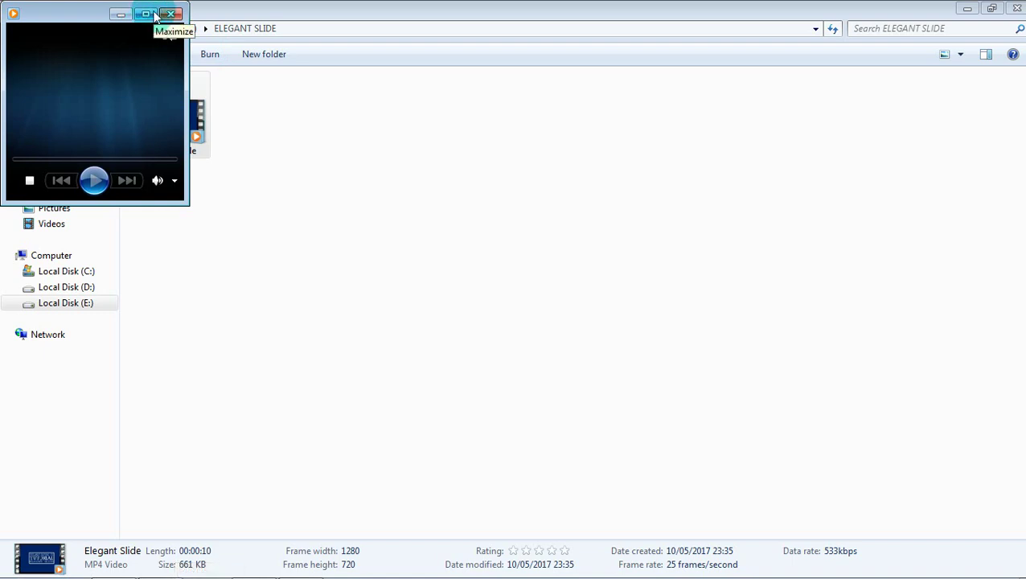
pyautogui.click(146, 16)
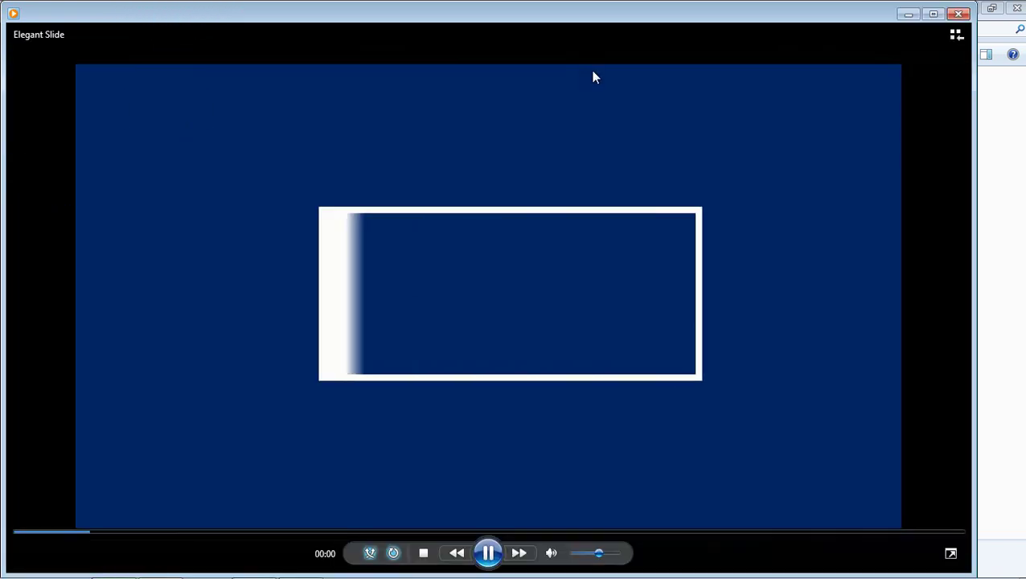
pyautogui.click(935, 16)
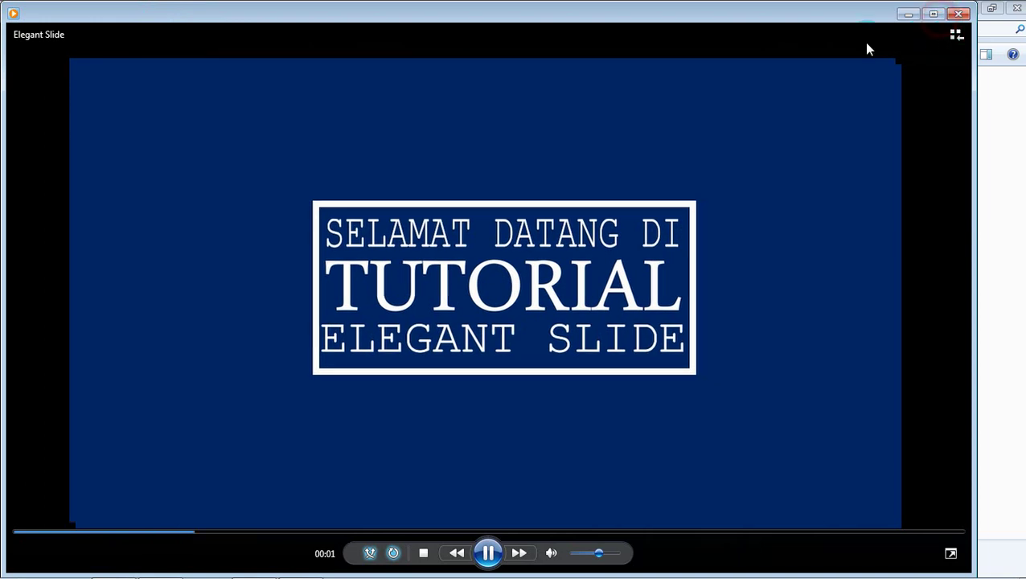
# Replay the rendered title movie repeatedly from its beginning to check the slide and text-reveal animation.
pyautogui.click(18, 540)
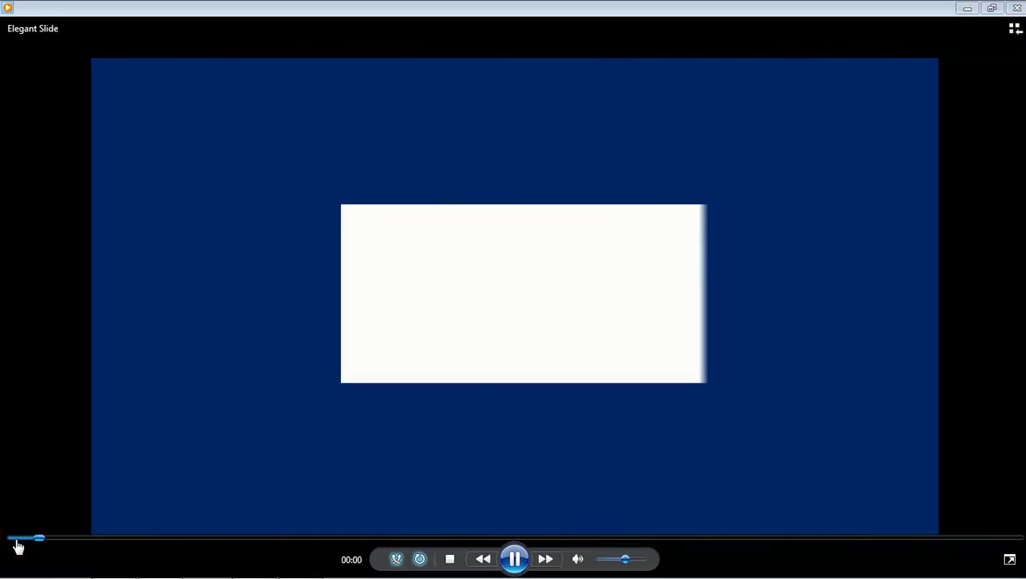
pyautogui.click(18, 540)
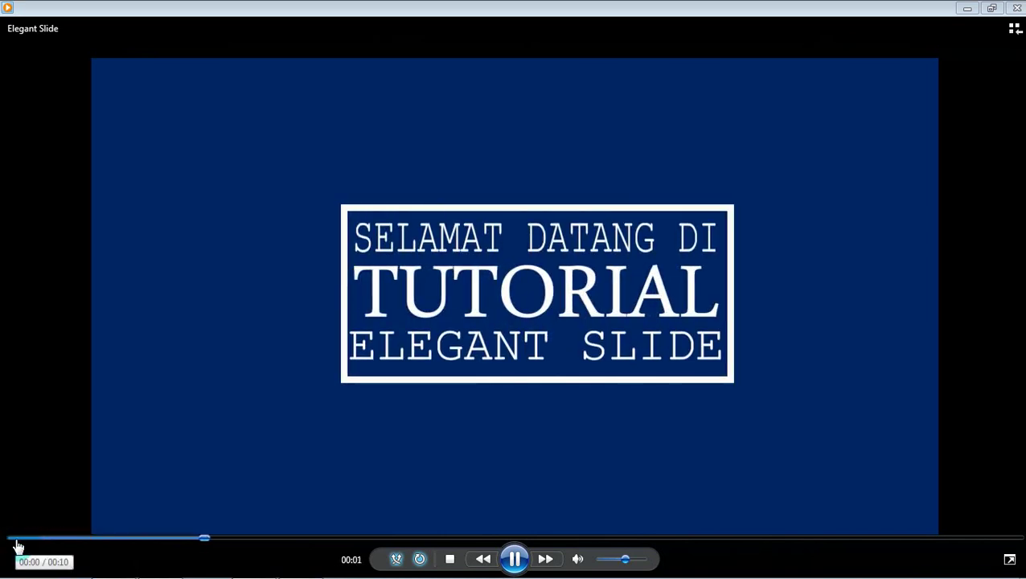
pyautogui.click(17, 541)
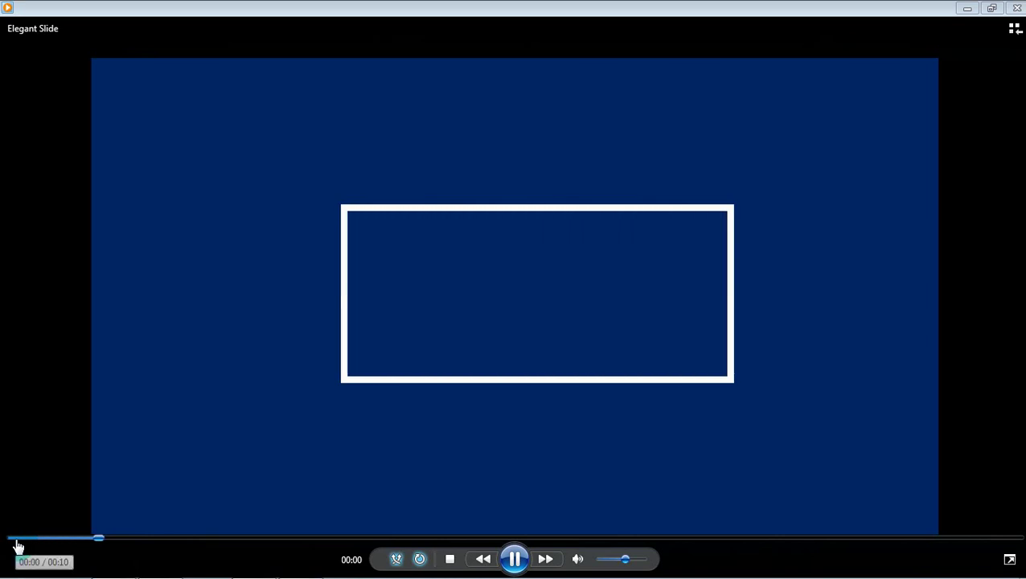
pyautogui.click(18, 540)
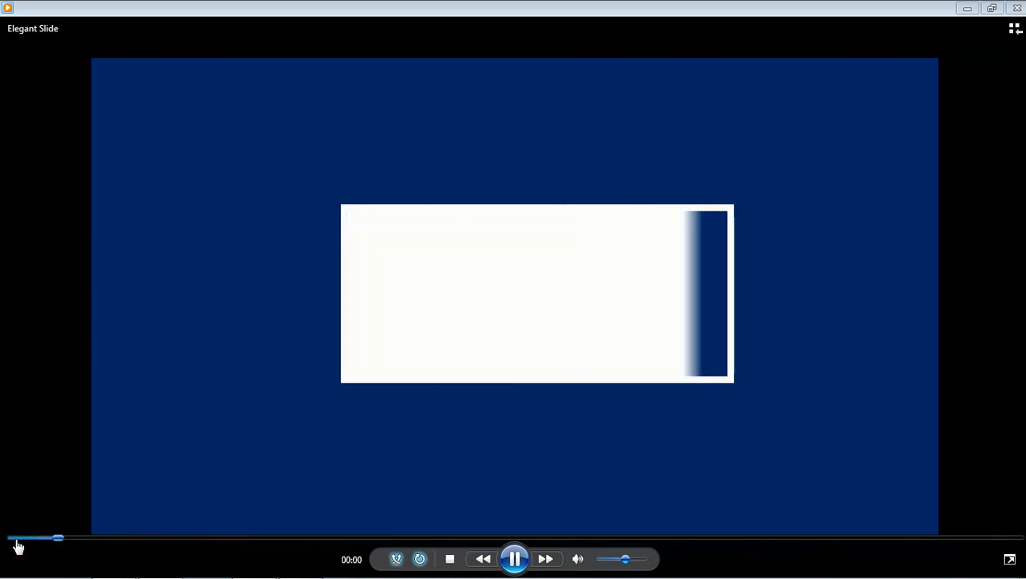
pyautogui.click(18, 541)
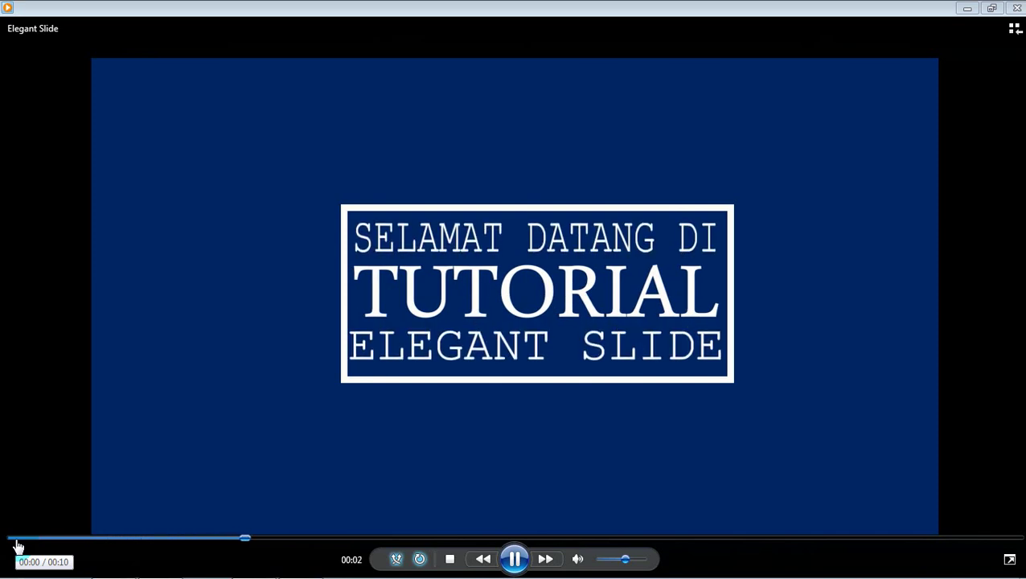
pyautogui.click(17, 540)
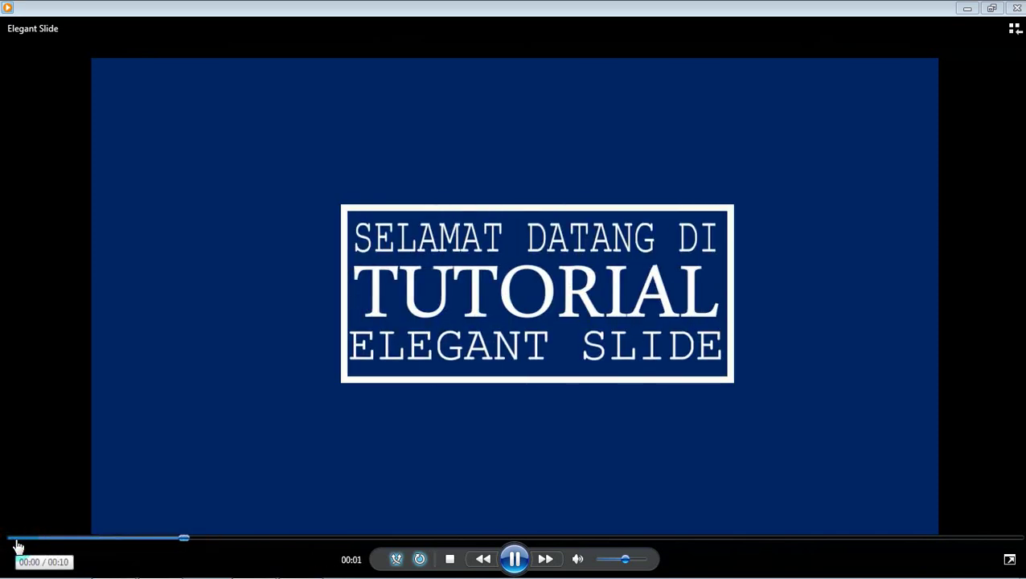
pyautogui.click(17, 541)
pyautogui.click(17, 540)
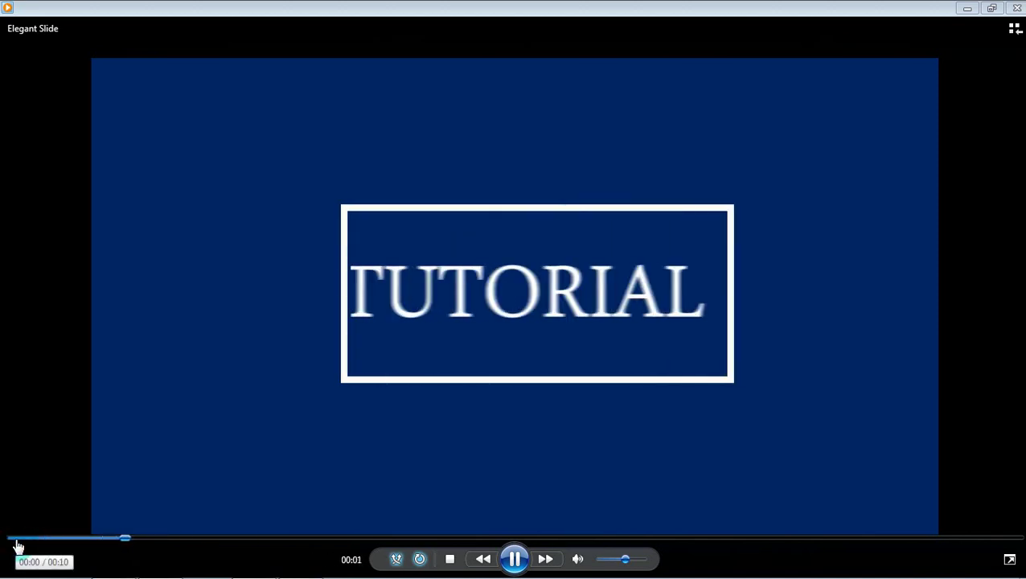